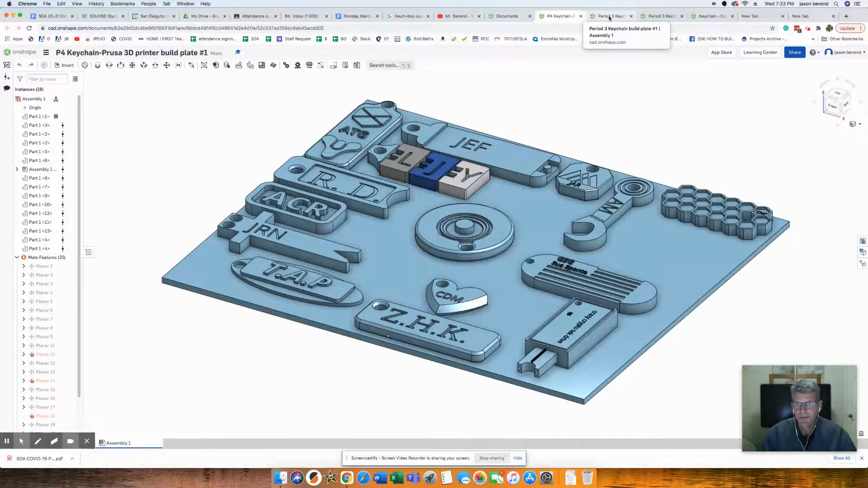
Review the other class keychain build plates and examine the finished FMO example in the Keychain - Copy document
{"action": "left_click", "coordinate": [610, 18]}
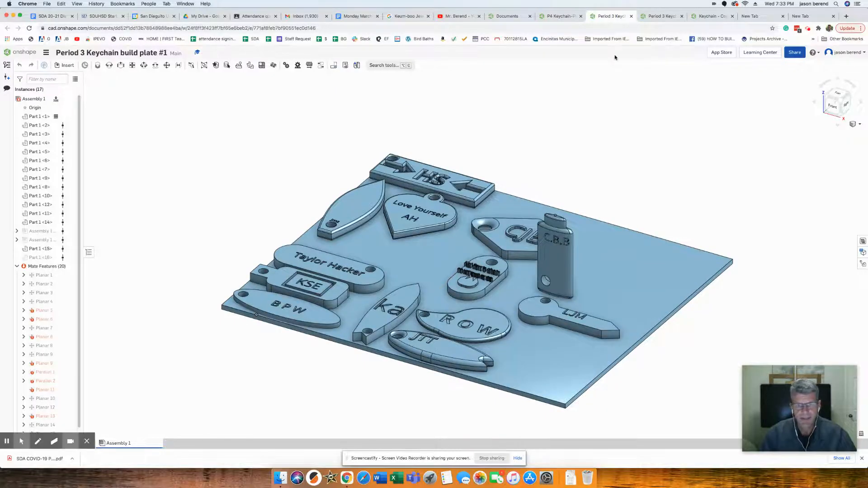
{"action": "left_click", "coordinate": [660, 18]}
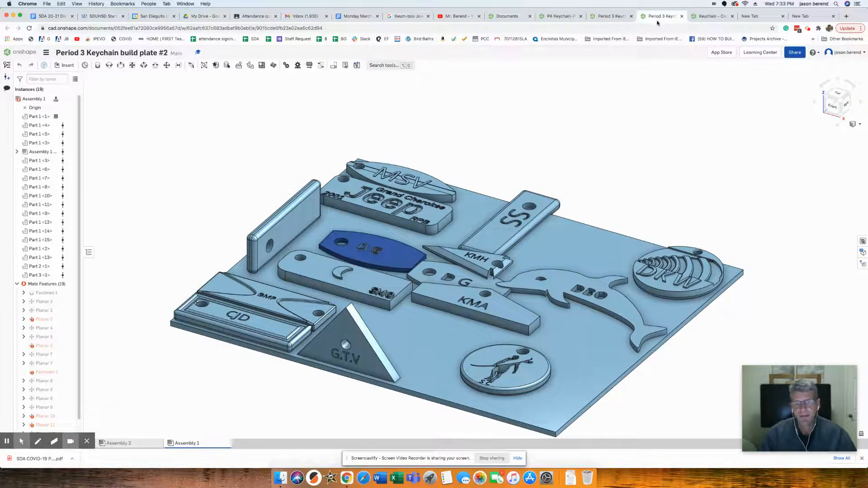
{"action": "left_click", "coordinate": [710, 18]}
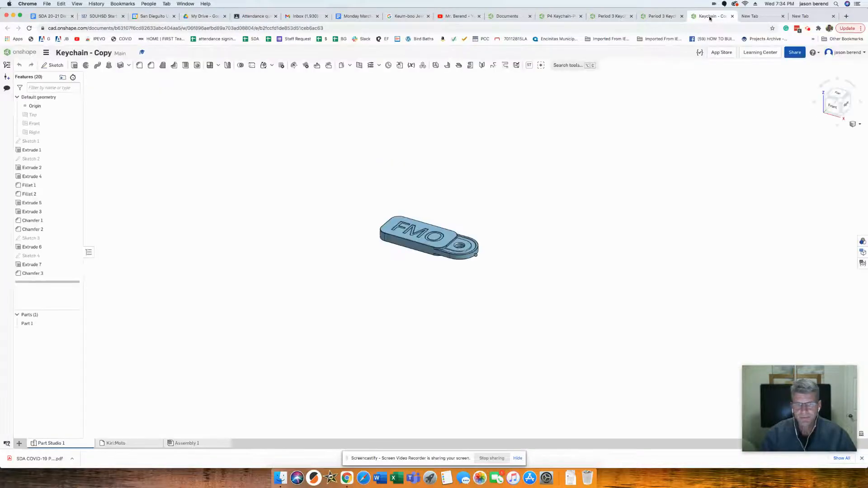
{"action": "scroll", "coordinate": [425, 243], "scroll_direction": "up", "scroll_amount": 5}
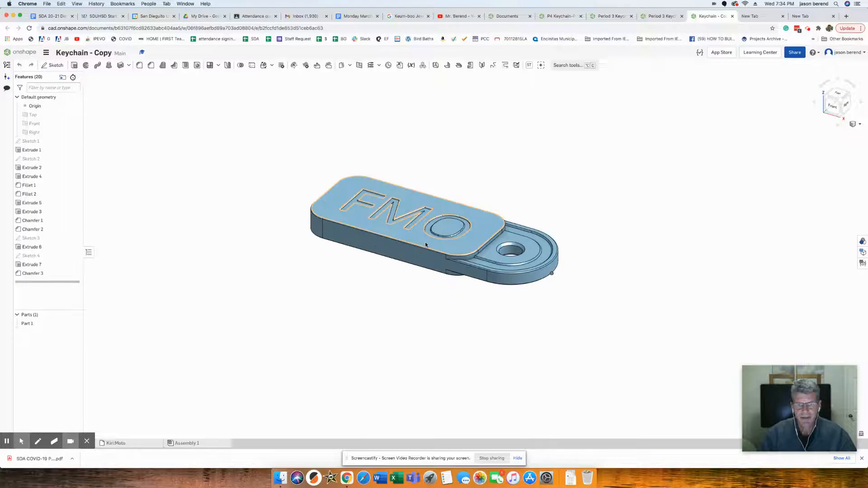
{"action": "scroll", "coordinate": [425, 242], "scroll_direction": "up", "scroll_amount": 5}
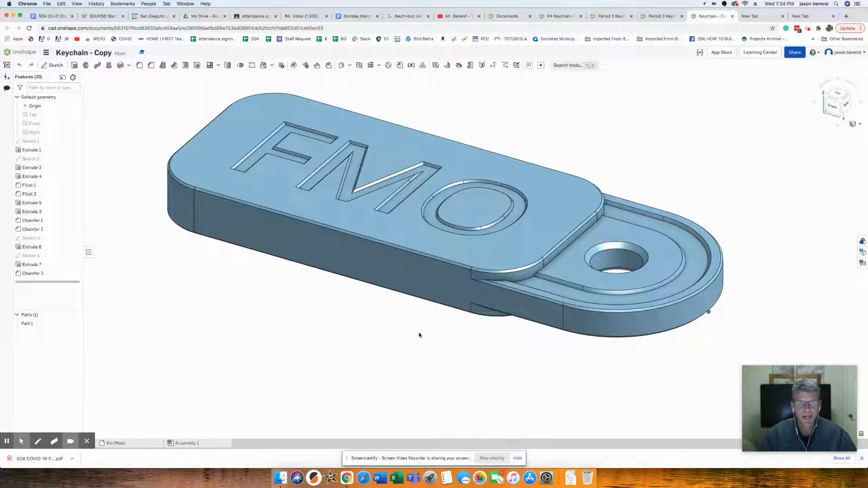
Create a new document named "Keychain JKB version 1" from the Documents page
{"action": "left_click", "coordinate": [505, 18]}
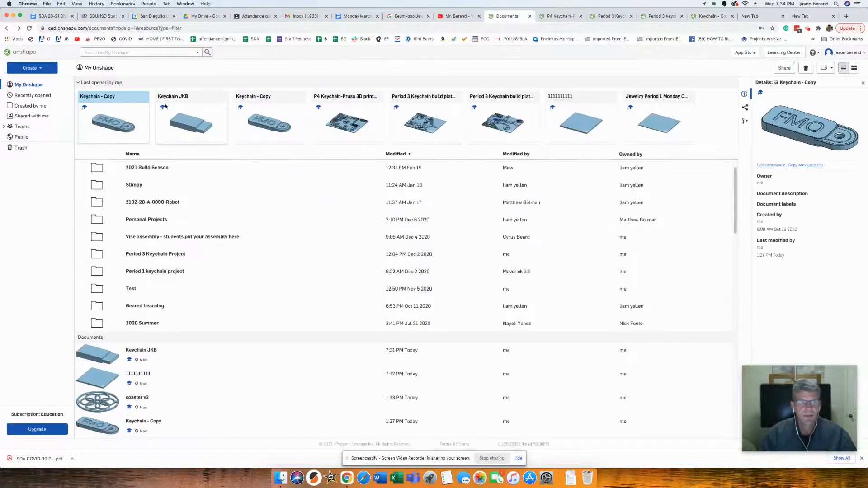
{"action": "left_click", "coordinate": [29, 68]}
{"action": "left_click", "coordinate": [33, 81]}
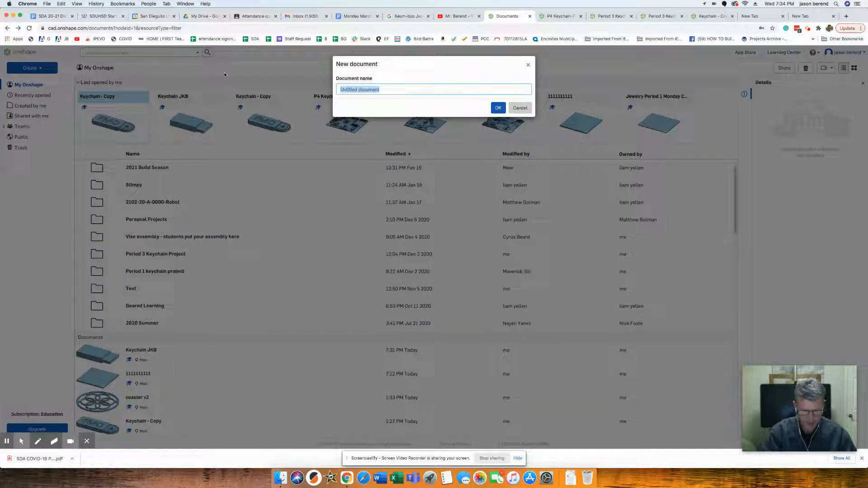
{"action": "type", "text": "Keychain JKB ver"}
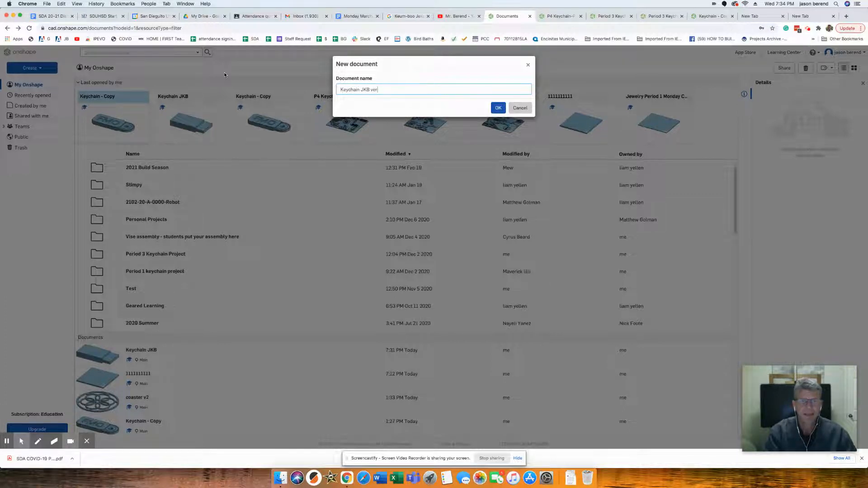
{"action": "type", "text": "ision"}
{"action": "key", "text": "BackSpace"}
{"action": "key", "text": "BackSpace"}
{"action": "key", "text": "BackSpace"}
{"action": "key", "text": "BackSpace"}
{"action": "type", "text": "s"}
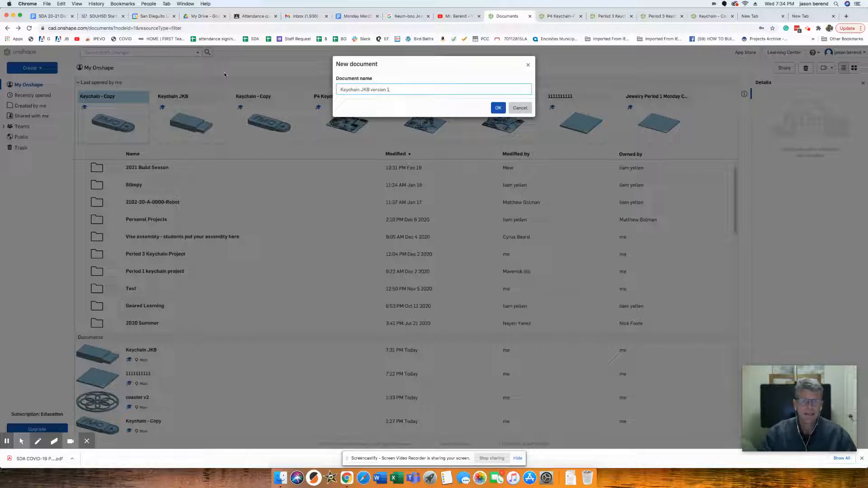
{"action": "left_click", "coordinate": [498, 108]}
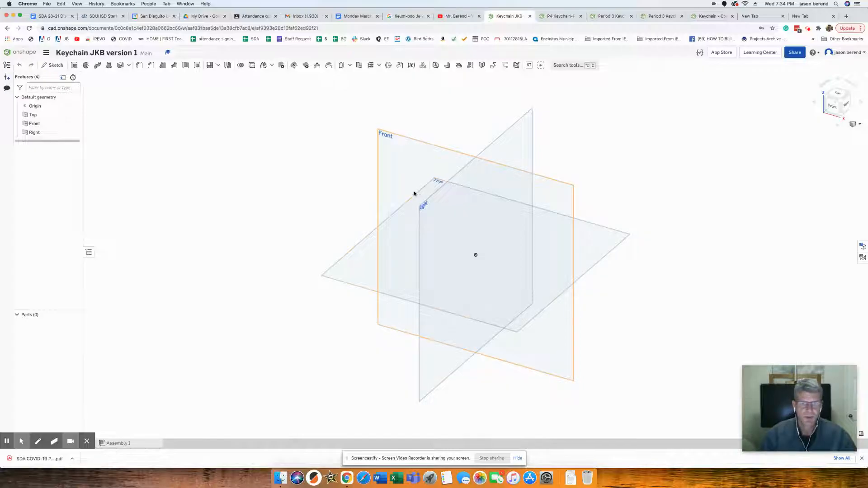
Start a sketch on the Front plane and draw a corner rectangle from the origin, about 2.54 by 0.46 in
{"action": "left_click", "coordinate": [55, 65]}
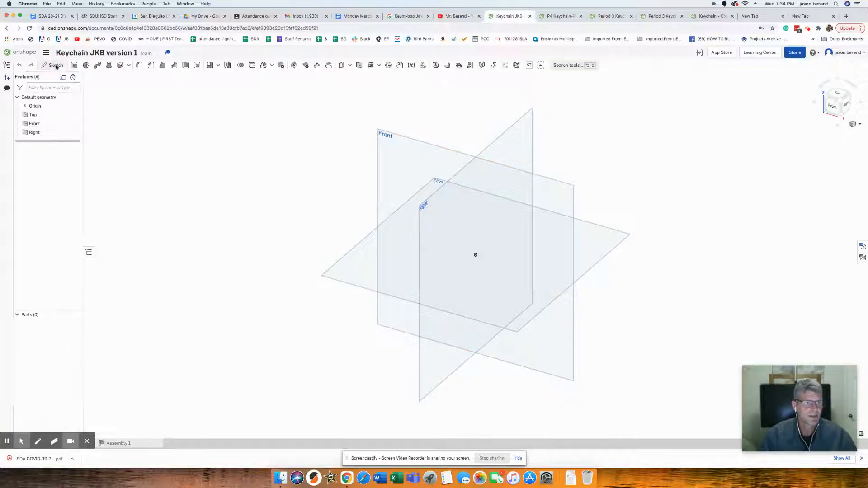
{"action": "left_click", "coordinate": [33, 125]}
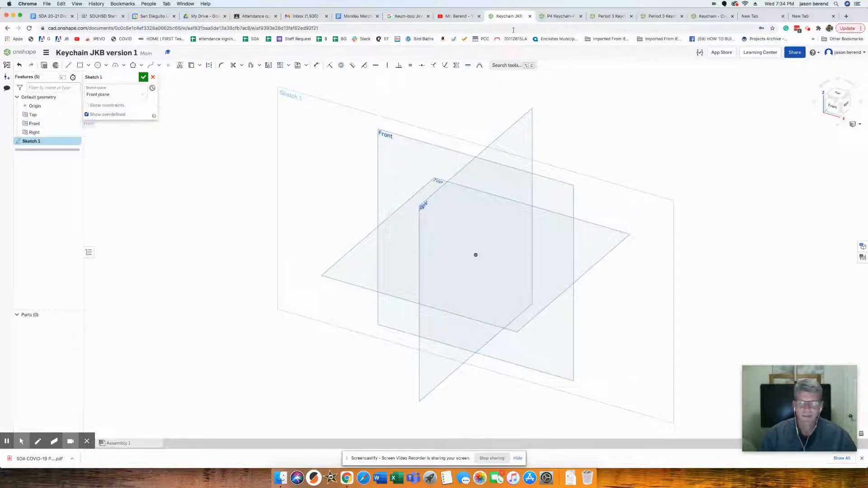
{"action": "left_click", "coordinate": [834, 108]}
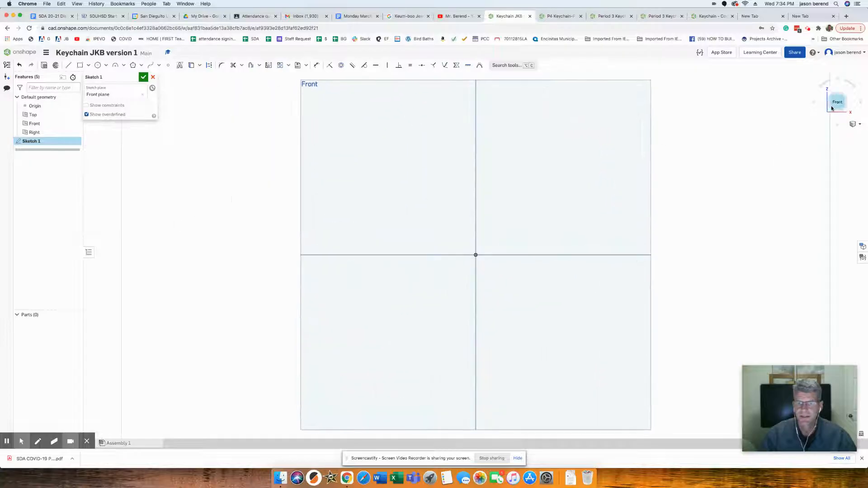
{"action": "left_click", "coordinate": [80, 66]}
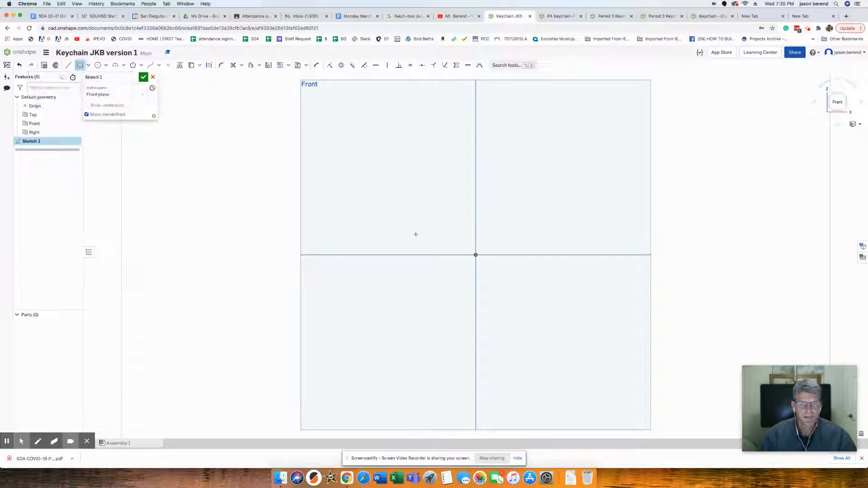
{"action": "left_click", "coordinate": [475, 254]}
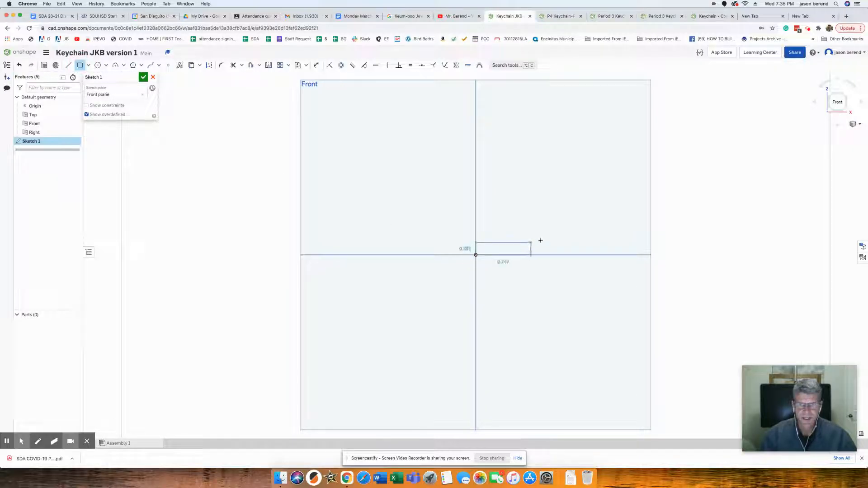
{"action": "left_click", "coordinate": [625, 229]}
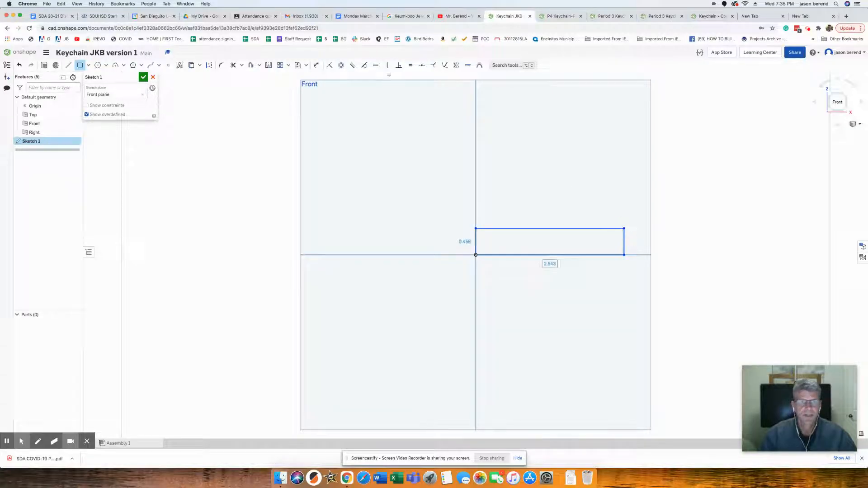
Dimension the rectangle to 1.5 in long and 0.25 in high, placing the height dimension clear of the shape
{"action": "left_click", "coordinate": [317, 67]}
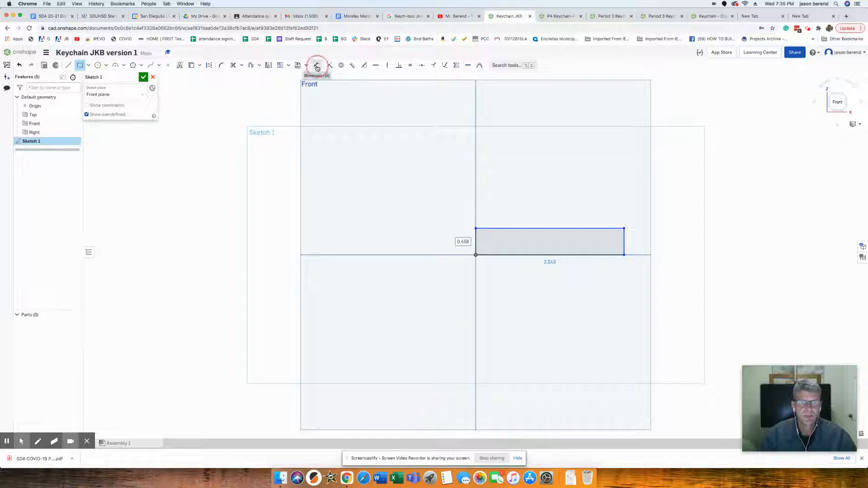
{"action": "left_click", "coordinate": [548, 228]}
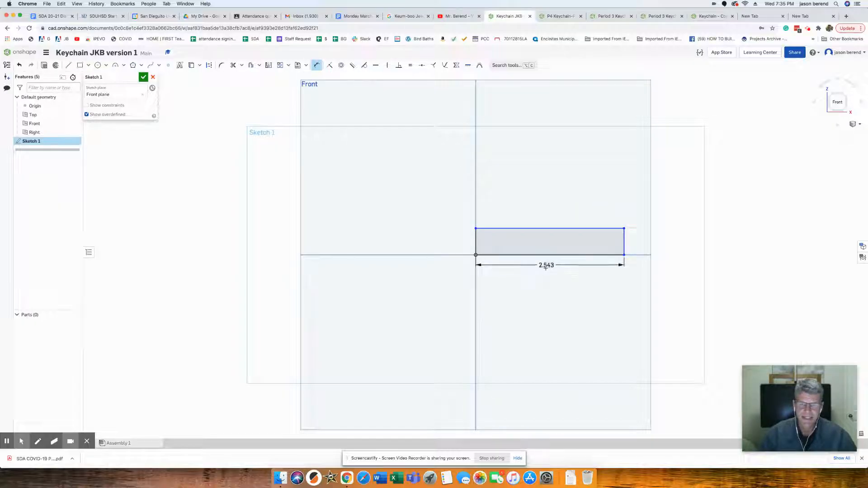
{"action": "left_click", "coordinate": [546, 270]}
{"action": "type", "text": "1.5"}
{"action": "key", "text": "Return"}
{"action": "left_click", "coordinate": [563, 248]}
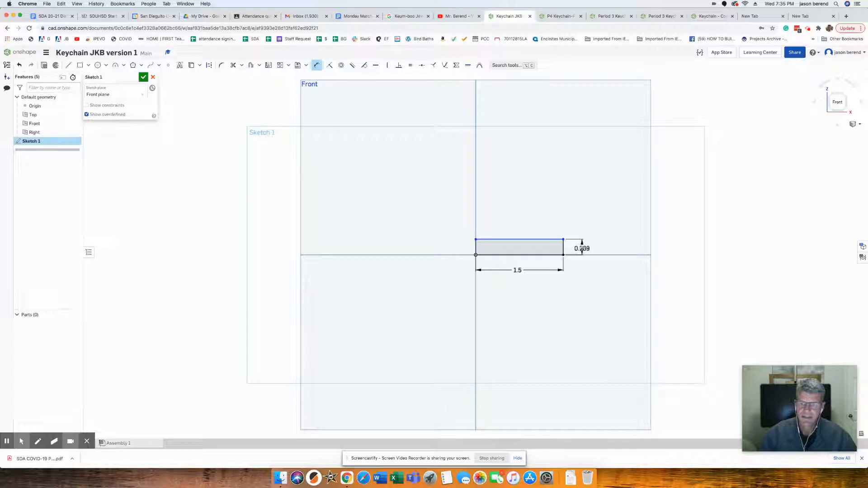
{"action": "left_click", "coordinate": [582, 248]}
{"action": "type", "text": ".25"}
{"action": "key", "text": "Return"}
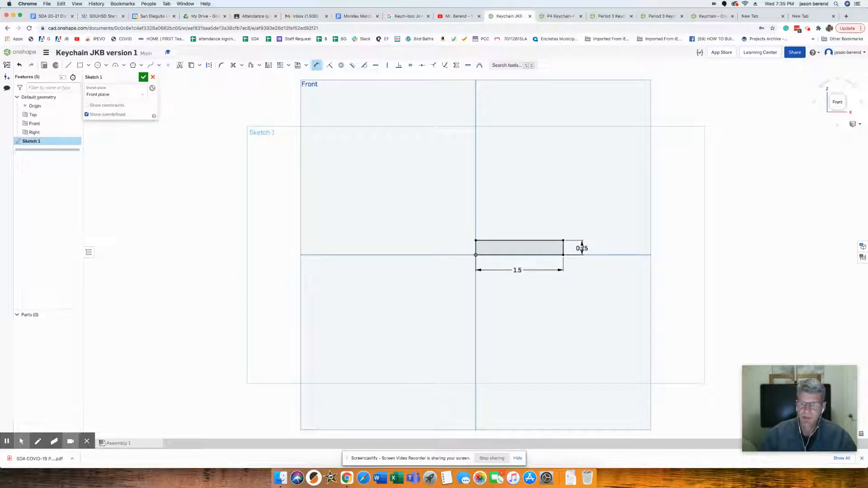
{"action": "left_click_drag", "start_coordinate": [585, 248], "coordinate": [592, 266]}
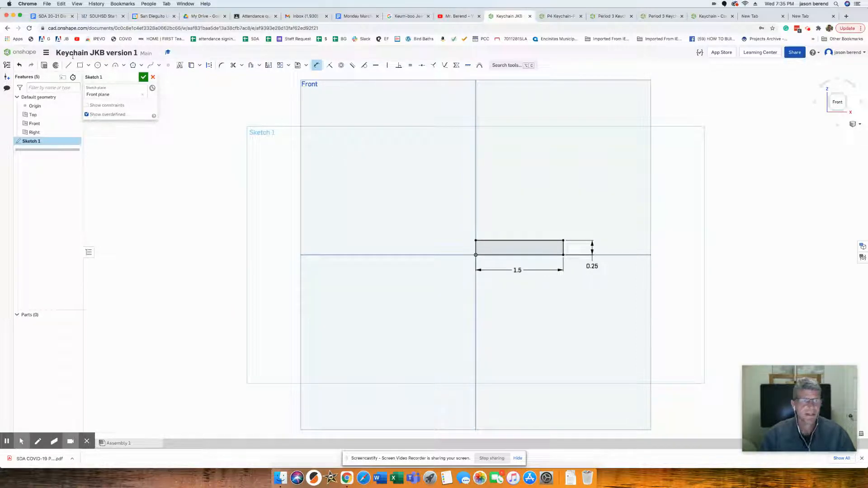
Draw two connected lines forming a notch about 0.39 in long and 0.08 in deep in the rectangle's upper right corner
{"action": "left_click", "coordinate": [69, 65]}
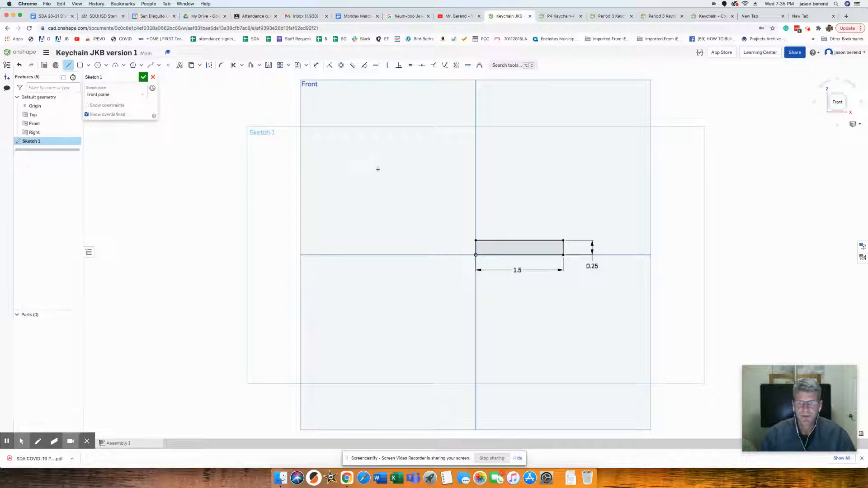
{"action": "scroll", "coordinate": [545, 235], "scroll_direction": "up", "scroll_amount": 8}
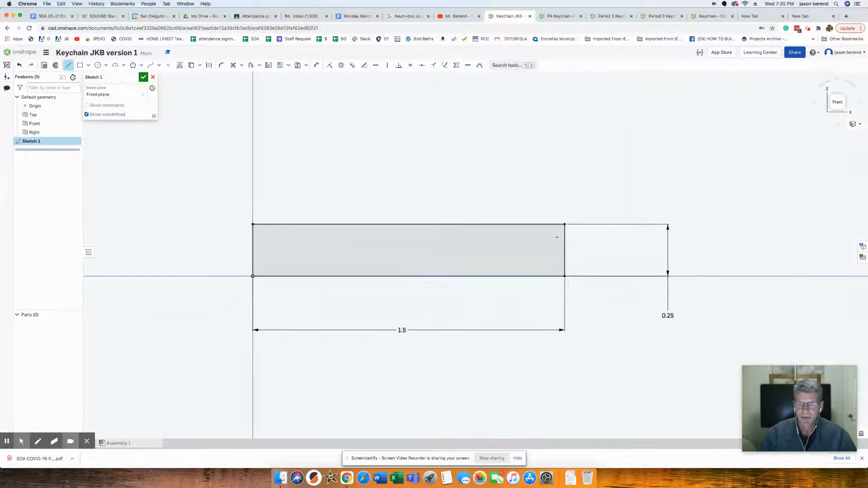
{"action": "left_click", "coordinate": [564, 241]}
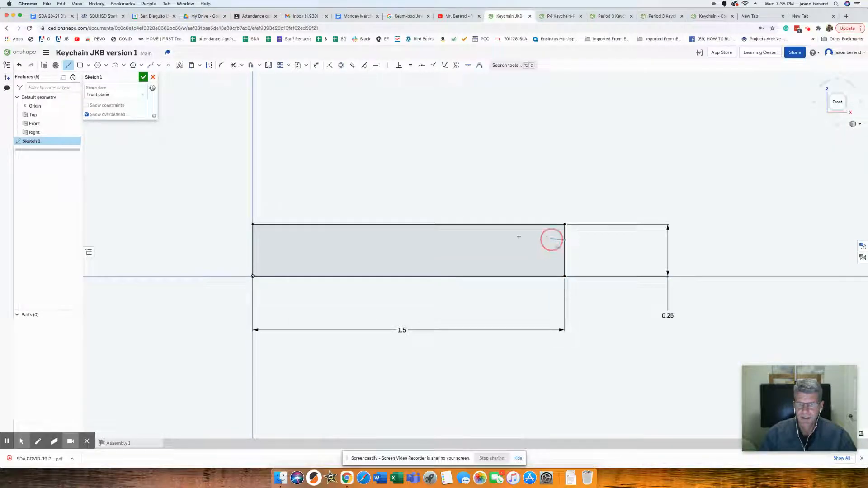
{"action": "left_click", "coordinate": [484, 240]}
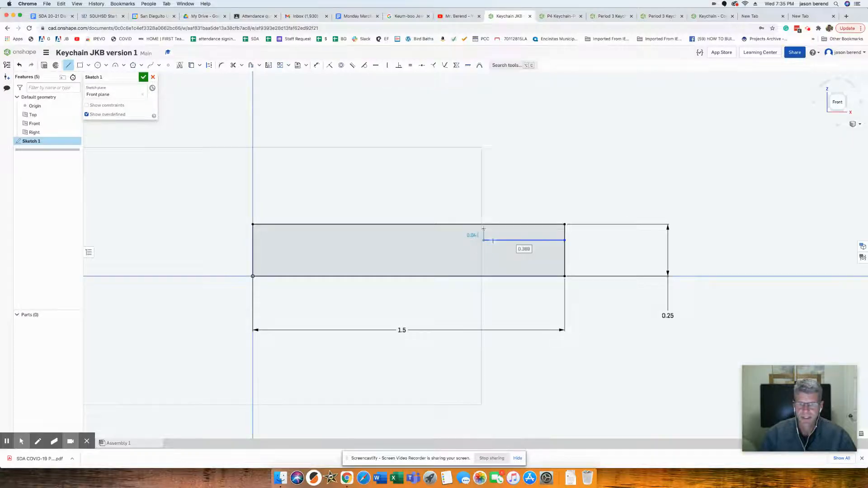
{"action": "left_click", "coordinate": [484, 224]}
{"action": "key", "text": "Escape"}
Dimension the notch's horizontal line to 0.5 in
{"action": "left_click", "coordinate": [317, 66]}
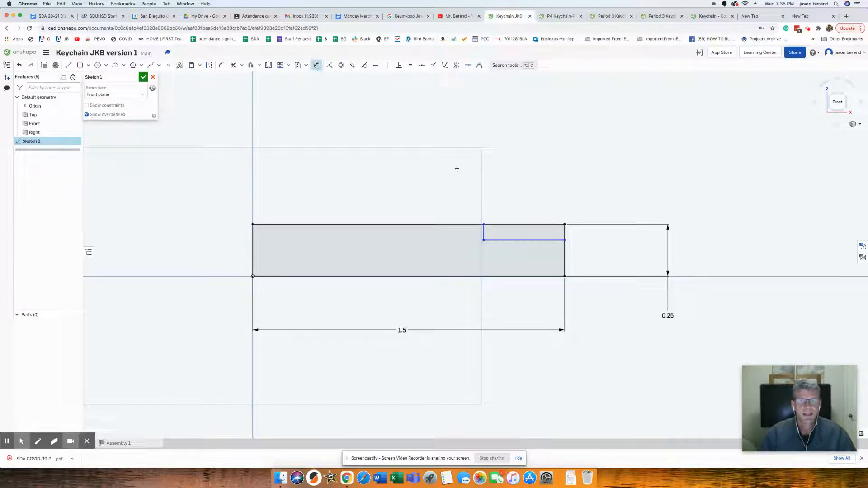
{"action": "left_click", "coordinate": [521, 240]}
{"action": "left_click", "coordinate": [519, 201]}
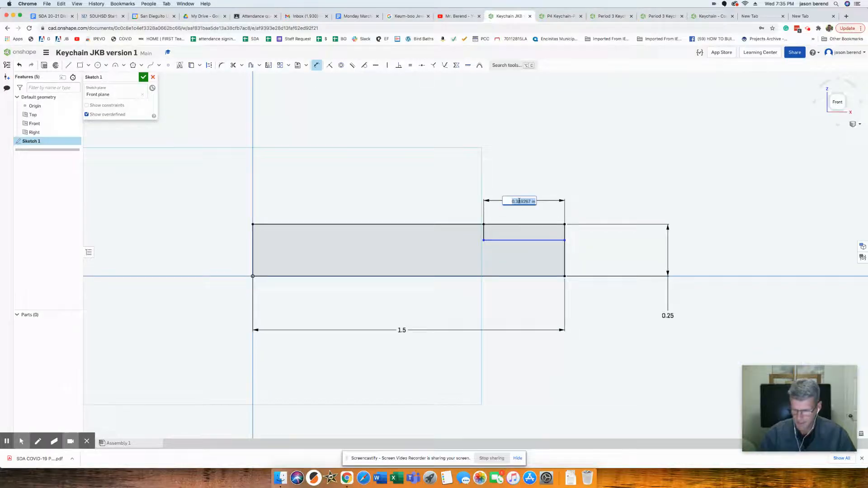
{"action": "type", "text": ".5"}
{"action": "key", "text": "Return"}
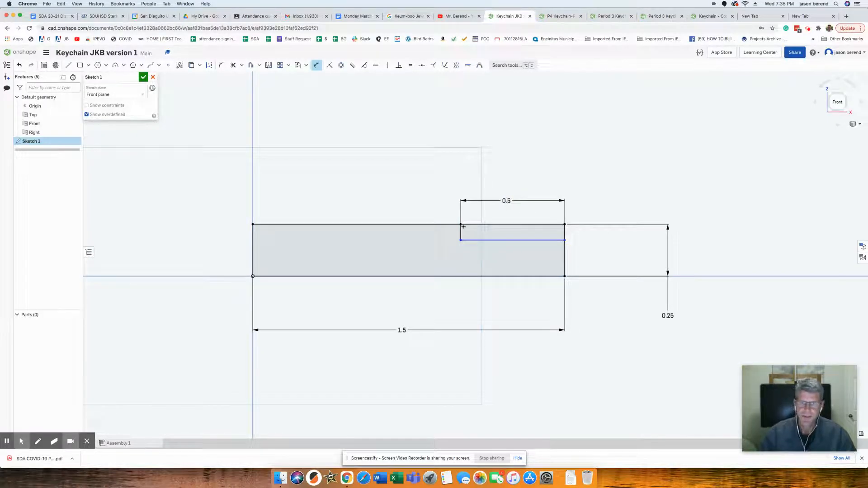
Add a dimension of 0.01 in to the notch's short vertical line
{"action": "left_click", "coordinate": [461, 233]}
{"action": "left_click", "coordinate": [587, 232]}
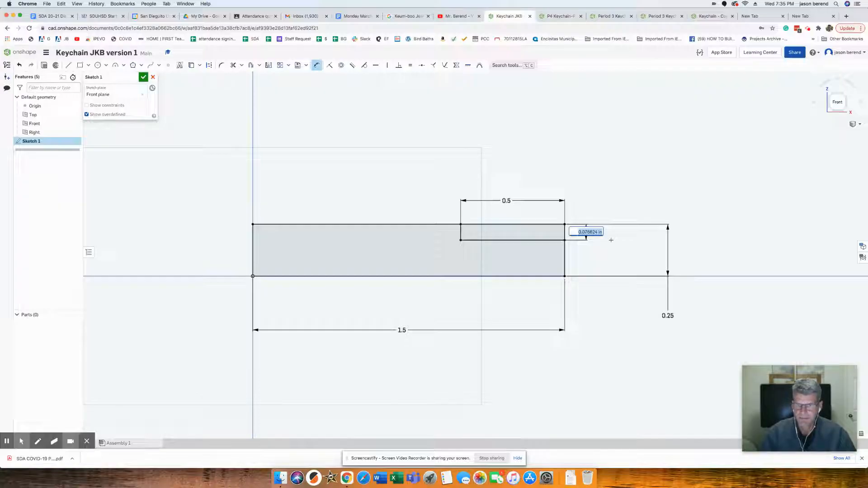
{"action": "type", "text": "1"}
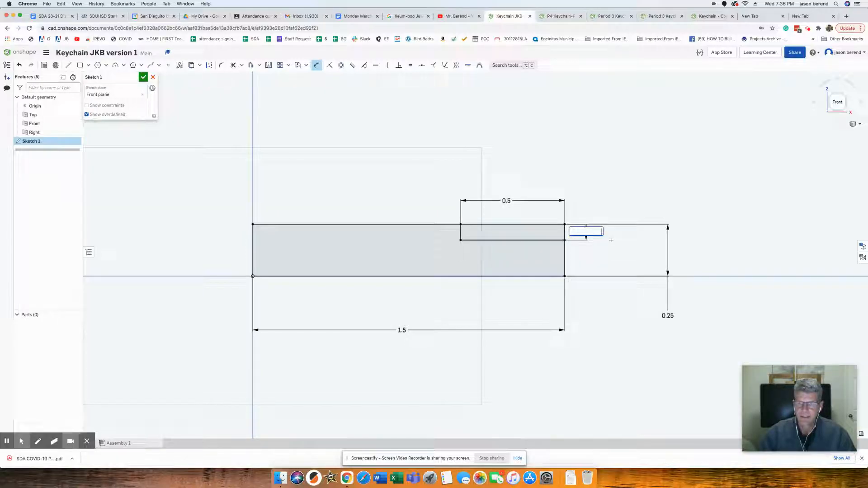
{"action": "type", "text": ".01"}
{"action": "key", "text": "Return"}
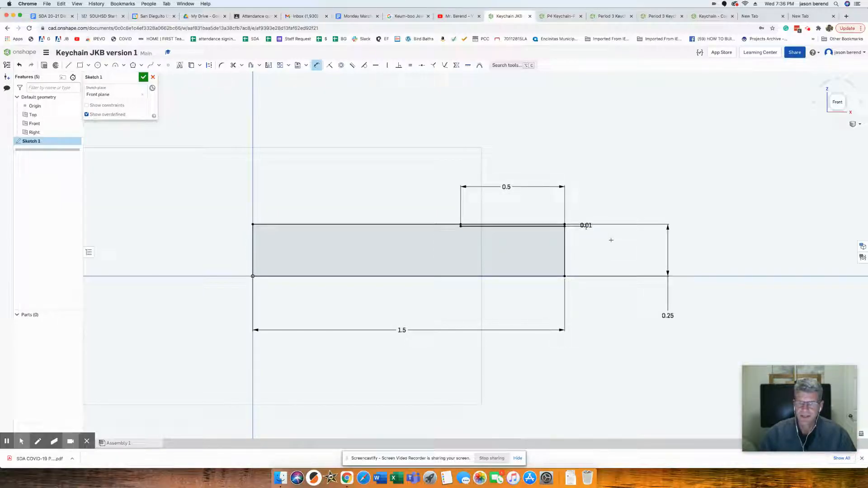
Set the notch's depth dimension to 0.05 in
{"action": "double_click", "coordinate": [586, 226]}
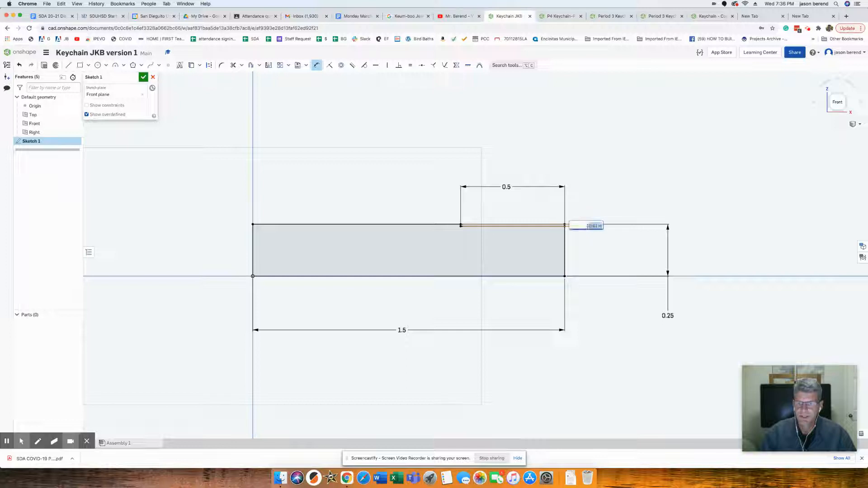
{"action": "key", "text": "BackSpace"}
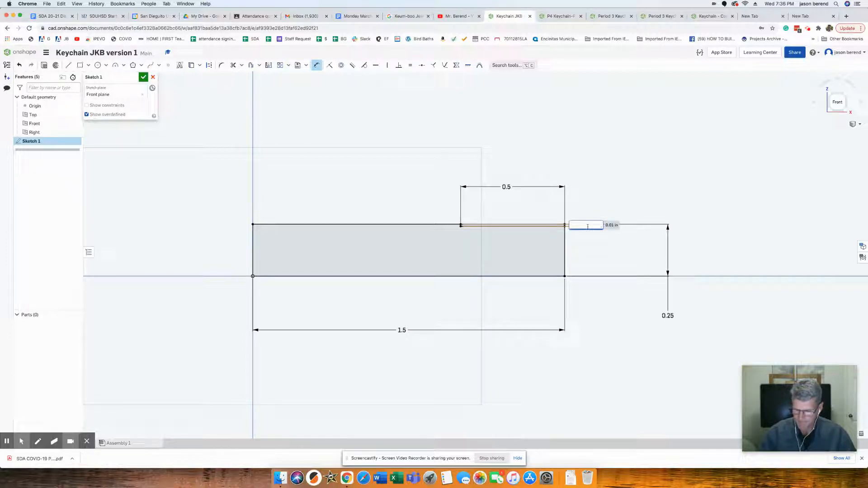
{"action": "type", "text": ".05"}
{"action": "key", "text": "Return"}
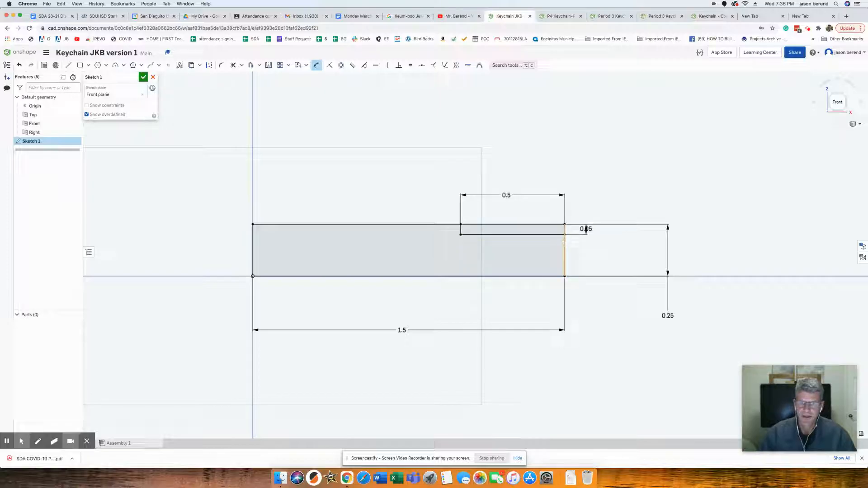
Set the notch's depth dimension to 0.08 in
{"action": "double_click", "coordinate": [586, 229]}
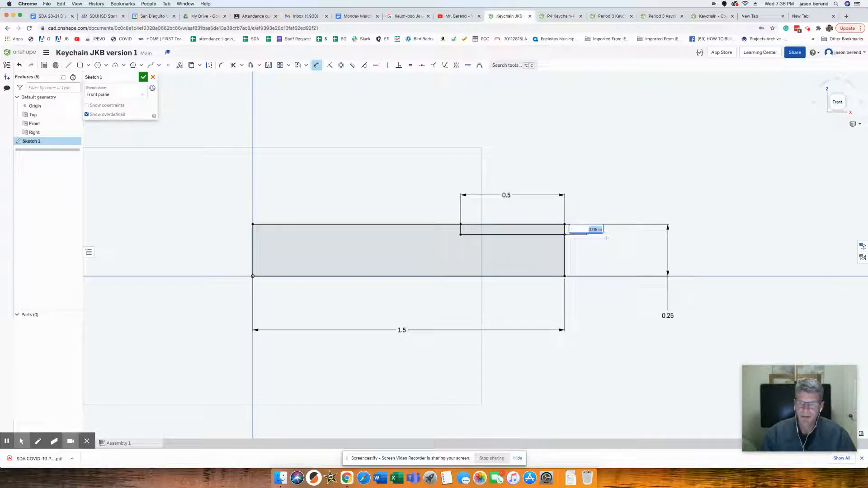
{"action": "key", "text": "BackSpace"}
{"action": "type", "text": "0.08"}
{"action": "key", "text": "Return"}
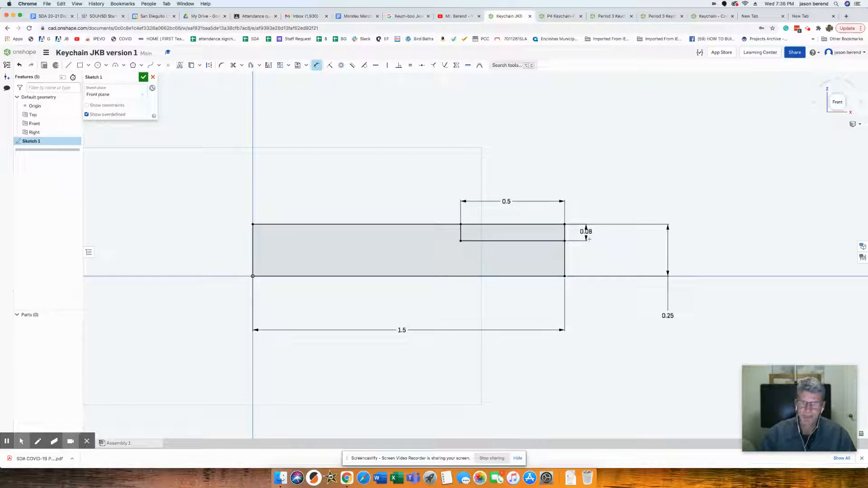
{"action": "key", "text": "Escape"}
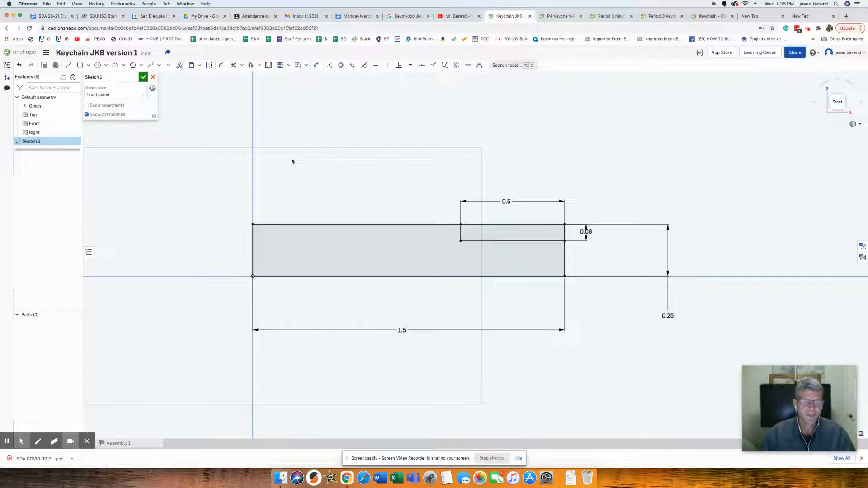
Draw a horizontal line from the midpoint of the rectangle's left edge to well beyond its right edge
{"action": "left_click", "coordinate": [69, 65]}
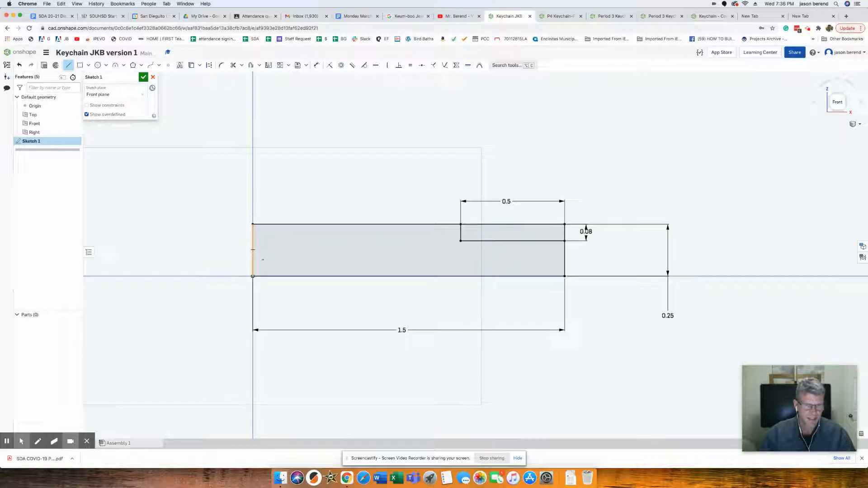
{"action": "left_click", "coordinate": [253, 249]}
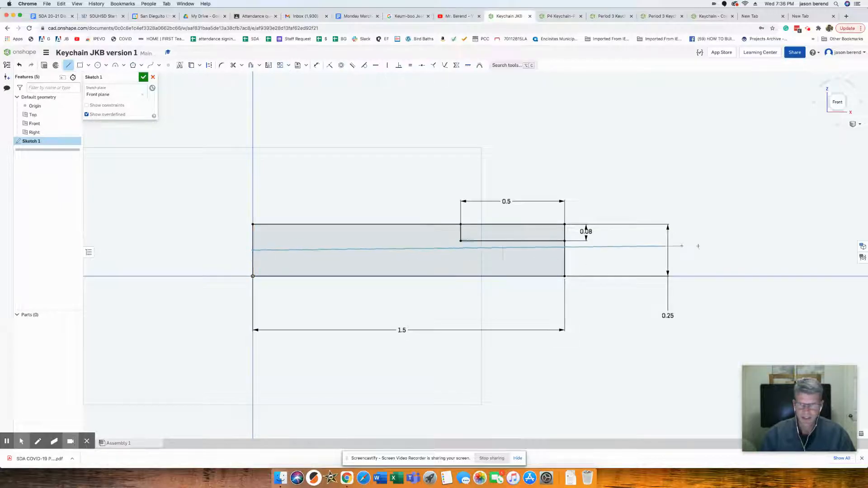
{"action": "left_click", "coordinate": [753, 250]}
{"action": "key", "text": "Escape"}
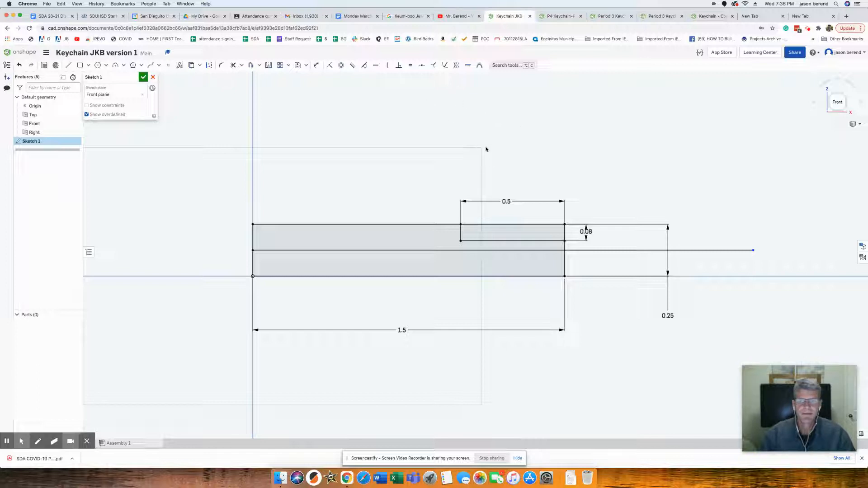
Trim away the rectangle's top and right edge segments that close off the notch in the upper right corner
{"action": "left_click", "coordinate": [233, 66]}
{"action": "left_click", "coordinate": [507, 224]}
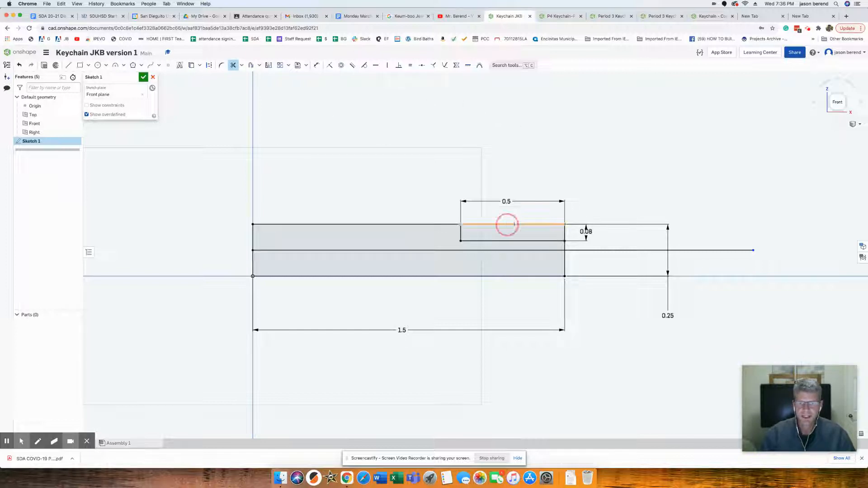
{"action": "left_click", "coordinate": [564, 232]}
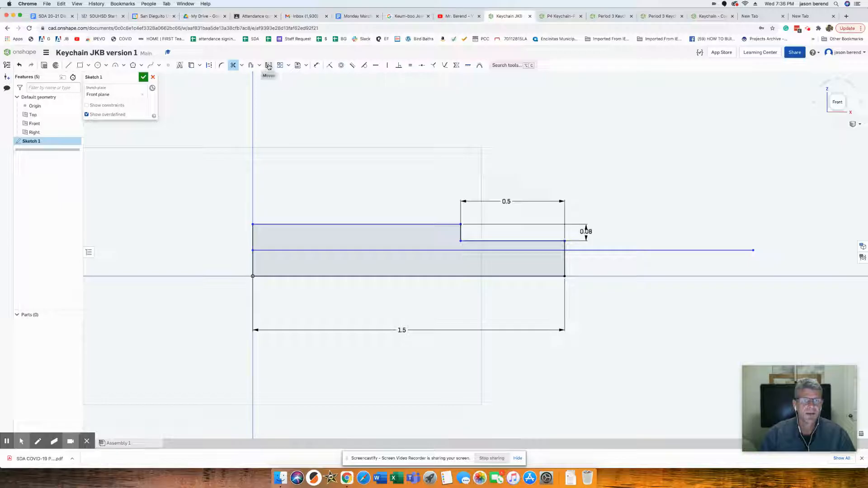
Mirror the notch's two lines across the horizontal middle line to the lower side of the profile
{"action": "left_click", "coordinate": [269, 67]}
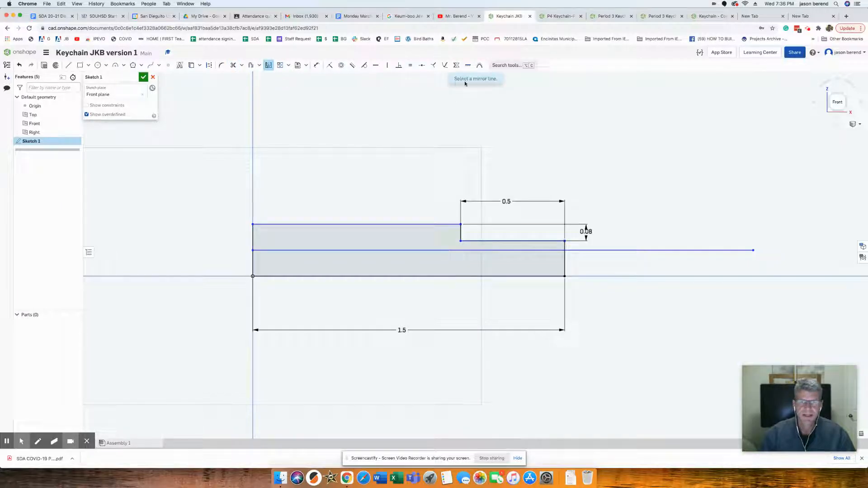
{"action": "left_click", "coordinate": [611, 250]}
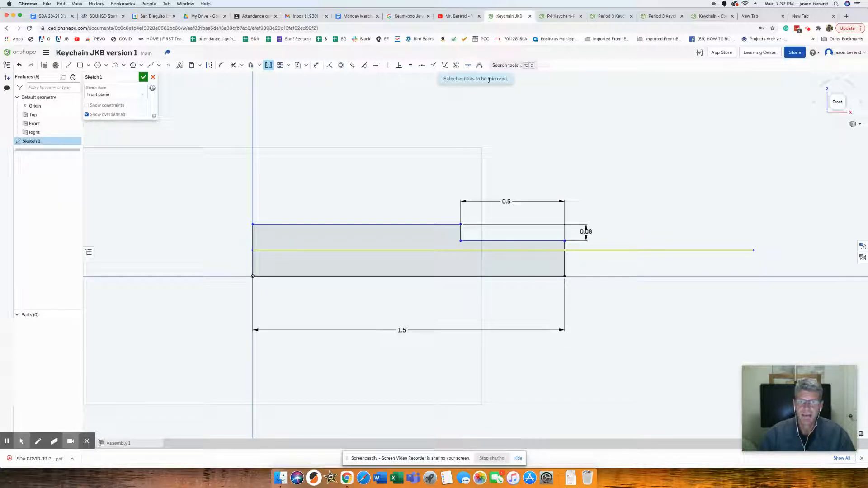
{"action": "left_click", "coordinate": [508, 241]}
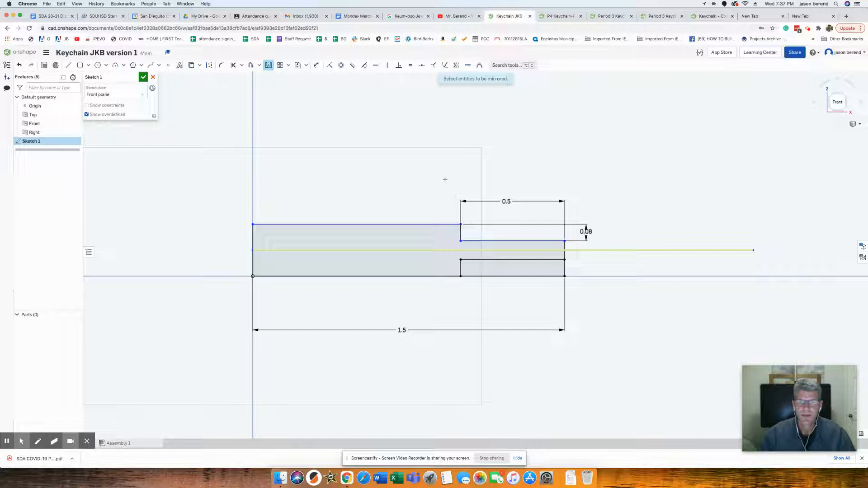
{"action": "key", "text": "Escape"}
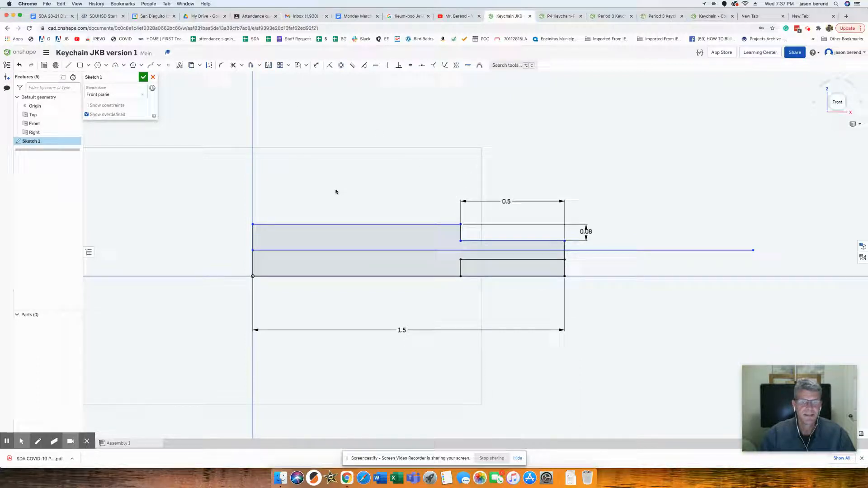
Trim away the whole horizontal mirror line and the bottom and right edge segments enclosing the mirrored notch
{"action": "left_click", "coordinate": [233, 66]}
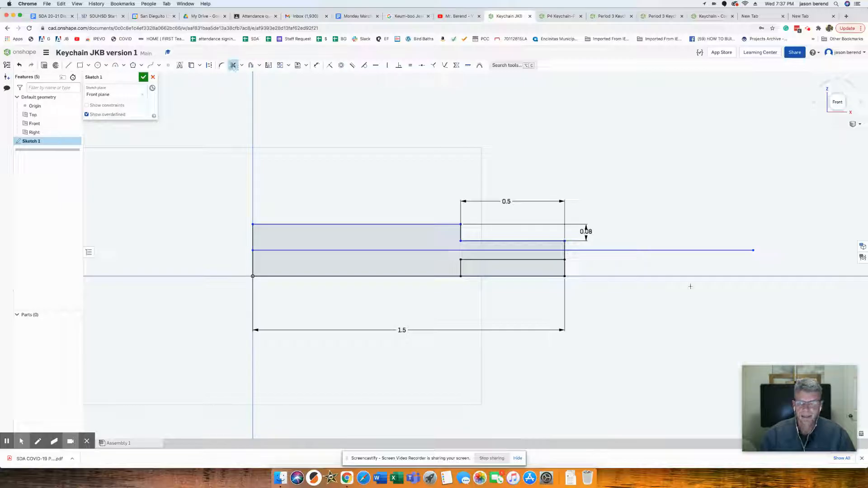
{"action": "left_click", "coordinate": [679, 251]}
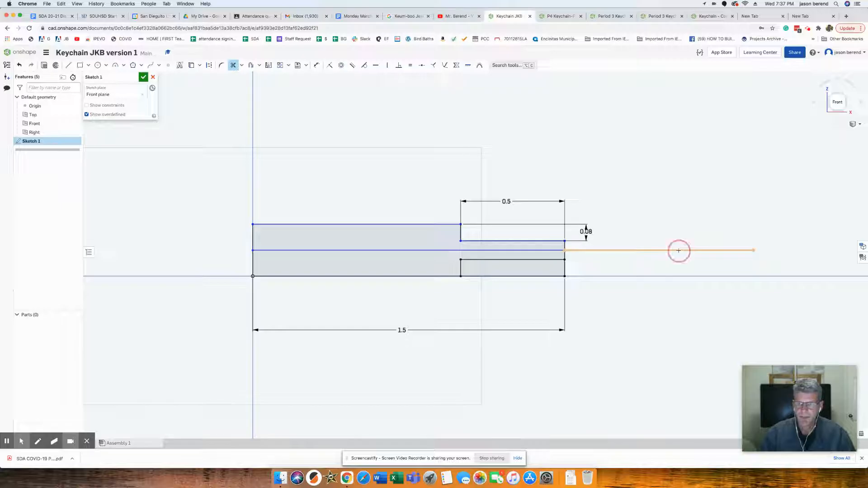
{"action": "left_click", "coordinate": [561, 250]}
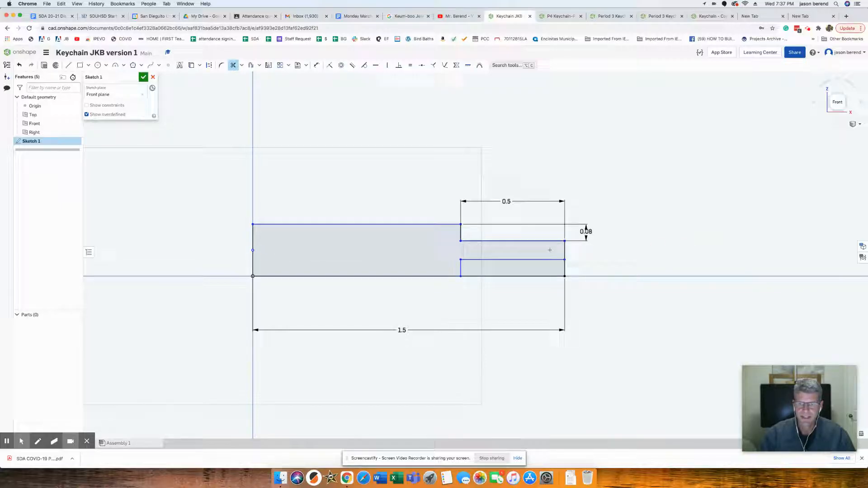
{"action": "left_click", "coordinate": [544, 277]}
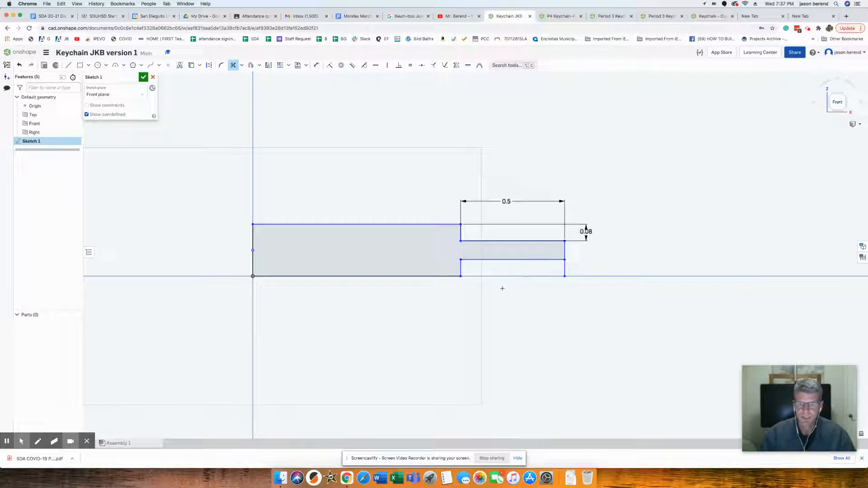
{"action": "left_click", "coordinate": [565, 267]}
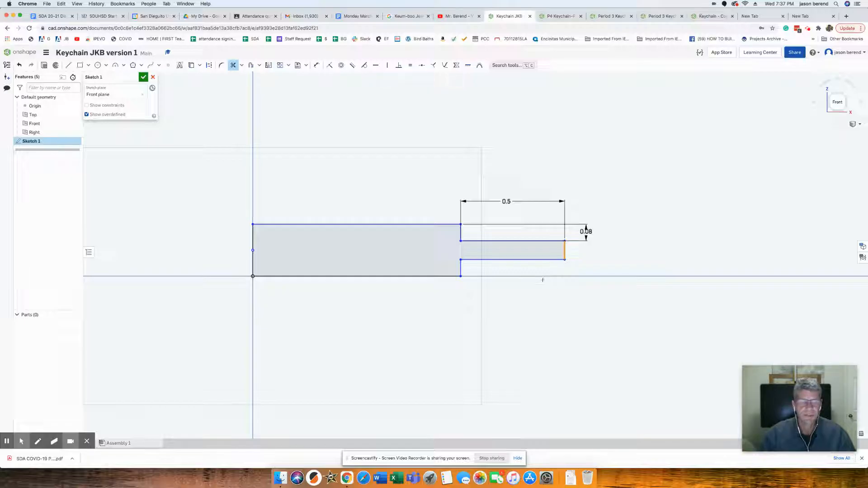
{"action": "right_click_drag", "start_coordinate": [383, 175], "coordinate": [360, 188]}
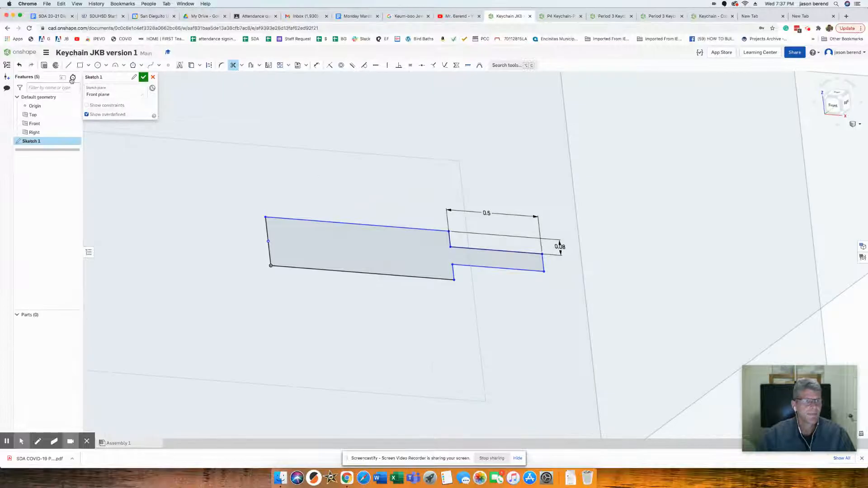
{"action": "left_click", "coordinate": [44, 66]}
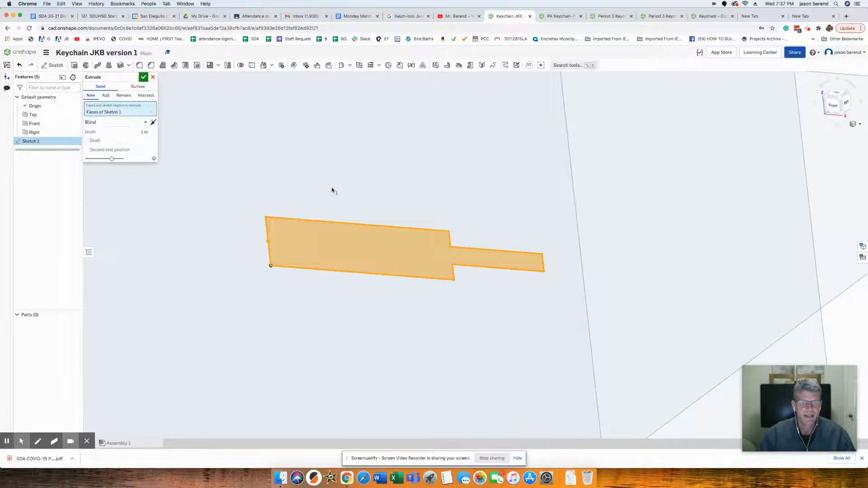
{"action": "left_click", "coordinate": [146, 132]}
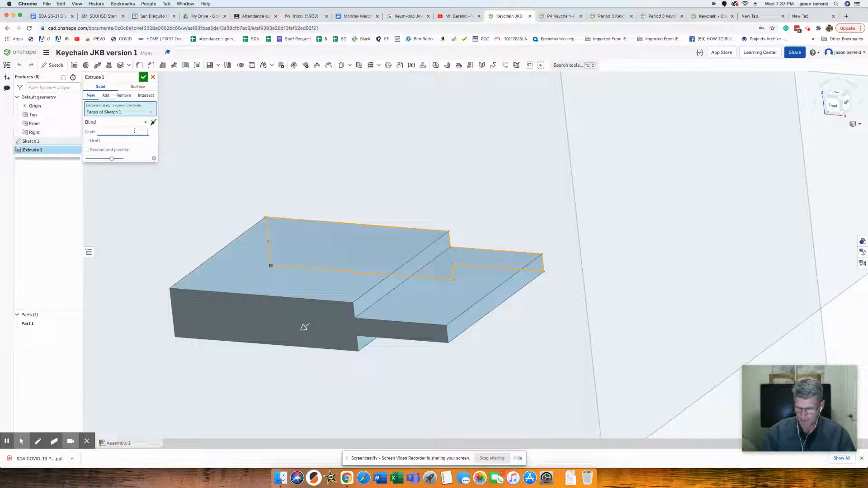
{"action": "type", "text": ".75"}
{"action": "key", "text": "Return"}
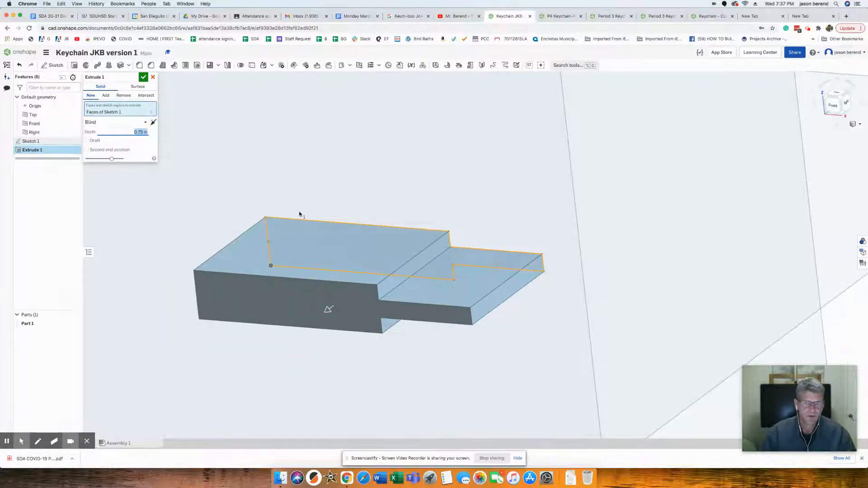
{"action": "right_click_drag", "start_coordinate": [316, 191], "coordinate": [328, 211]}
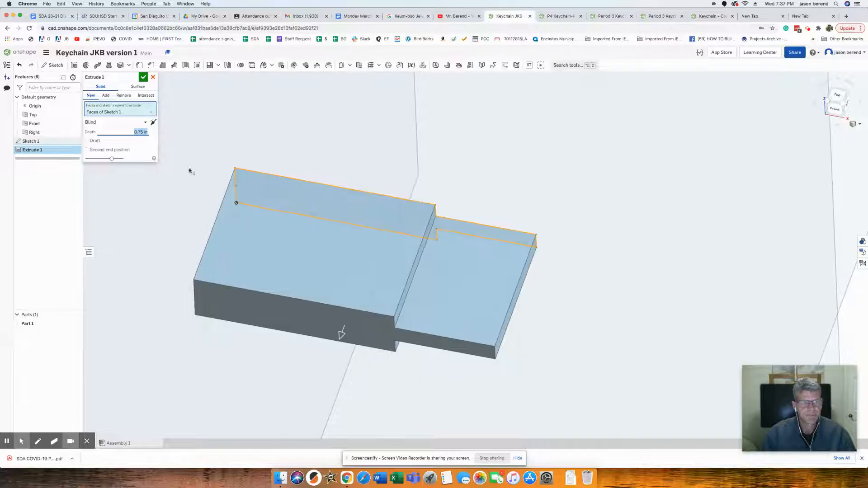
{"action": "left_click", "coordinate": [146, 132]}
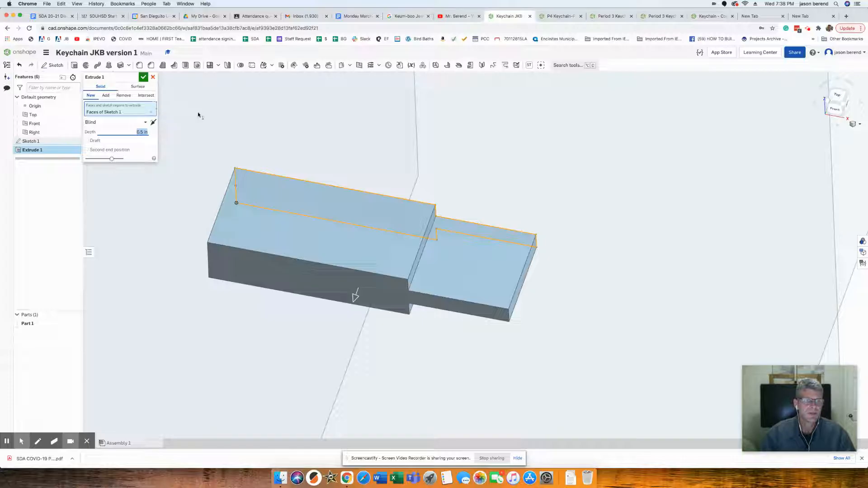
{"action": "key", "text": "Escape"}
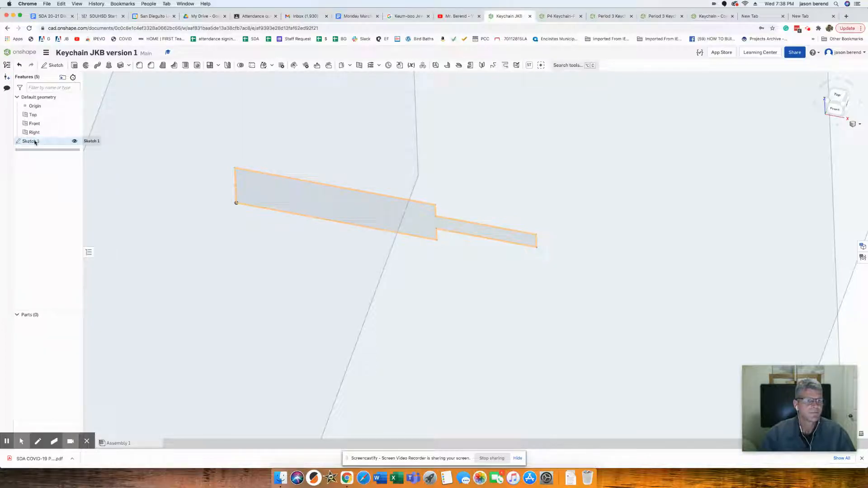
Extrude the stepped side profile as a new solid with a blind depth of 0.5 in
{"action": "left_click", "coordinate": [75, 67]}
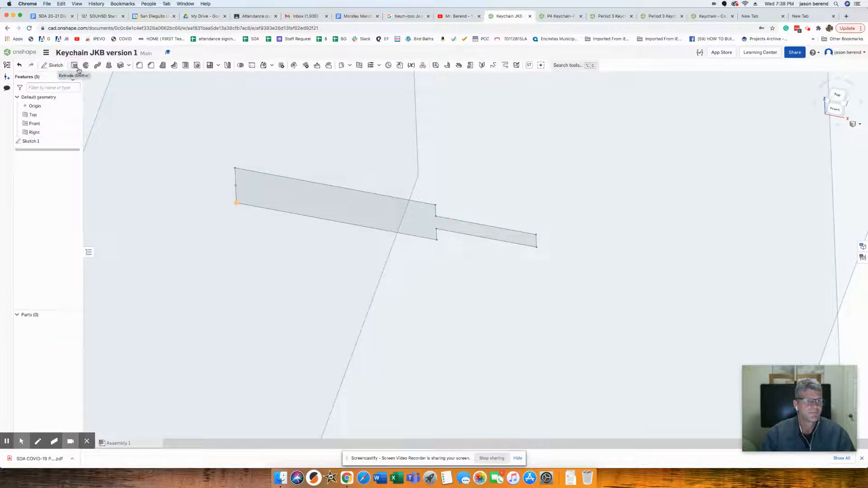
{"action": "left_click", "coordinate": [238, 180]}
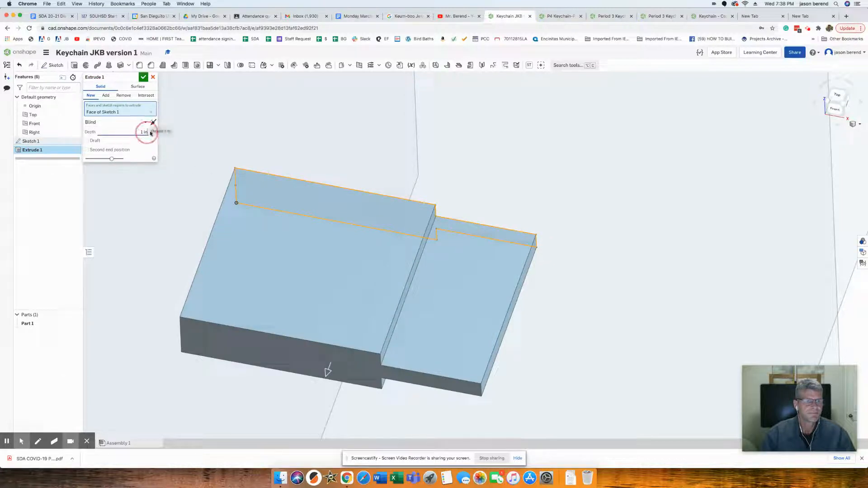
{"action": "left_click", "coordinate": [133, 129]}
{"action": "type", "text": "0.5 in"}
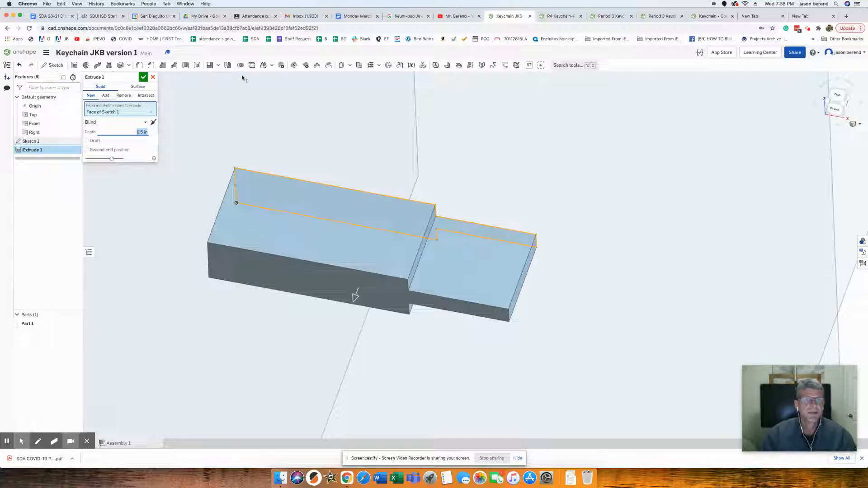
Start a circular fillet with a 0.2 in radius on the thick block's front vertical corner edge above the thin tab
{"action": "left_click", "coordinate": [140, 66]}
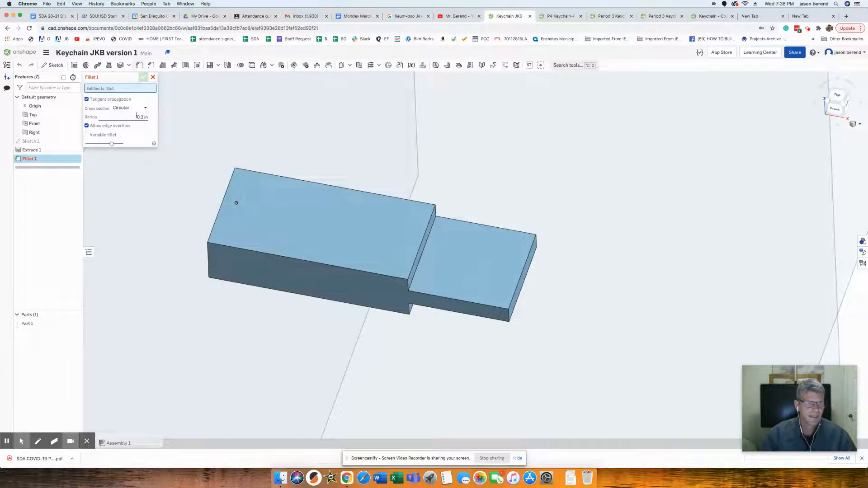
{"action": "left_click", "coordinate": [134, 117]}
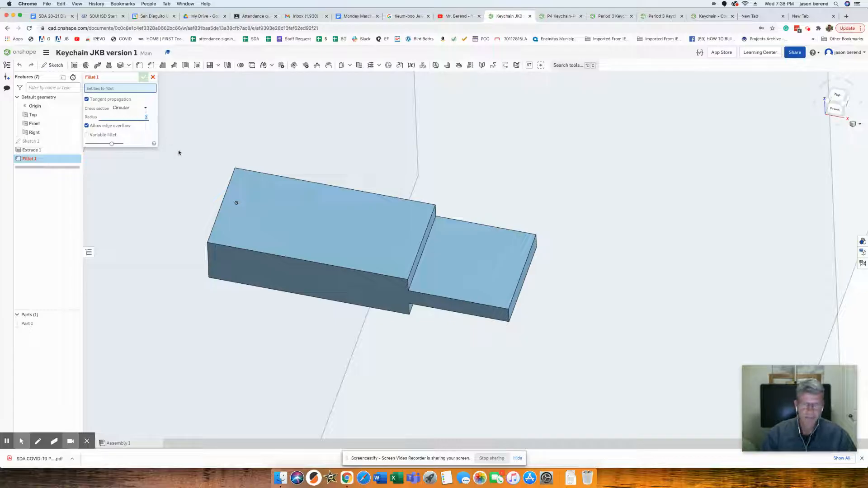
{"action": "scroll", "coordinate": [408, 286], "scroll_direction": "down", "scroll_amount": 2}
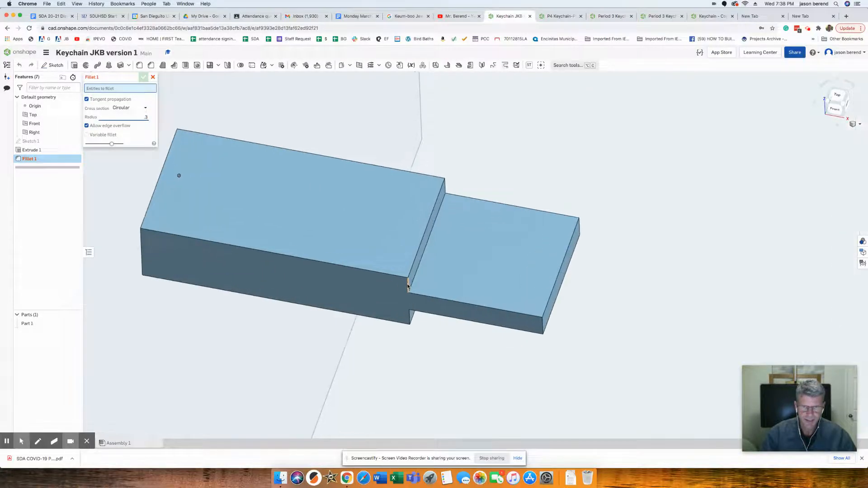
{"action": "left_click", "coordinate": [408, 287]}
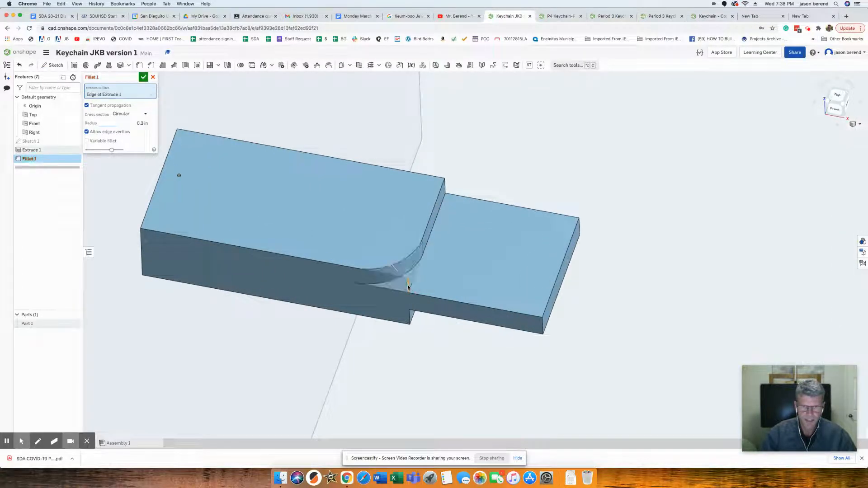
{"action": "left_click", "coordinate": [133, 121]}
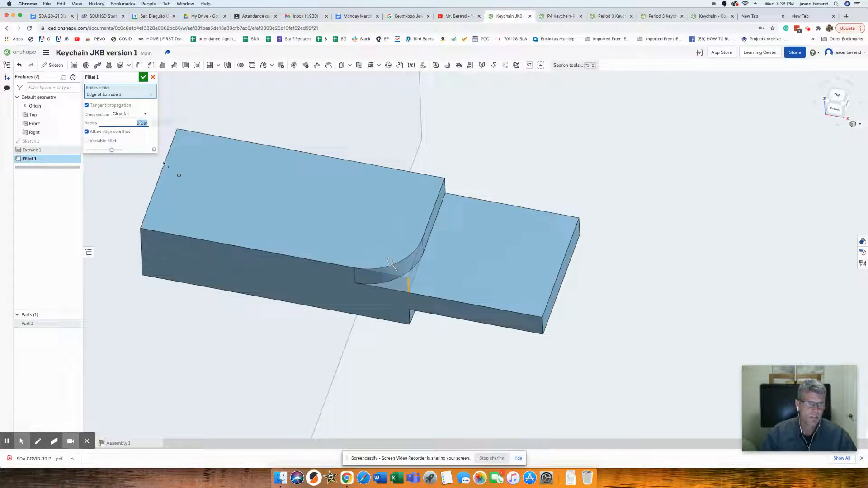
Add the other three vertical corner edges of the thick block where it meets the thin tab to the fillet
{"action": "right_click_drag", "start_coordinate": [487, 229], "coordinate": [452, 269]}
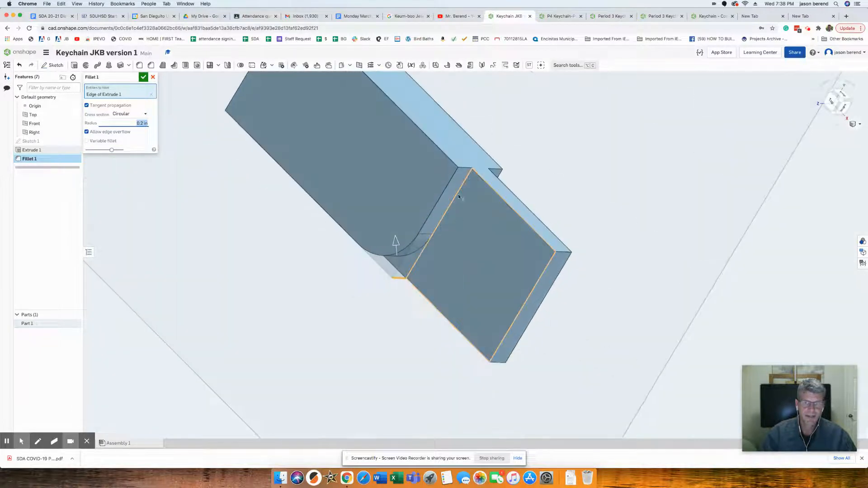
{"action": "left_click", "coordinate": [463, 169]}
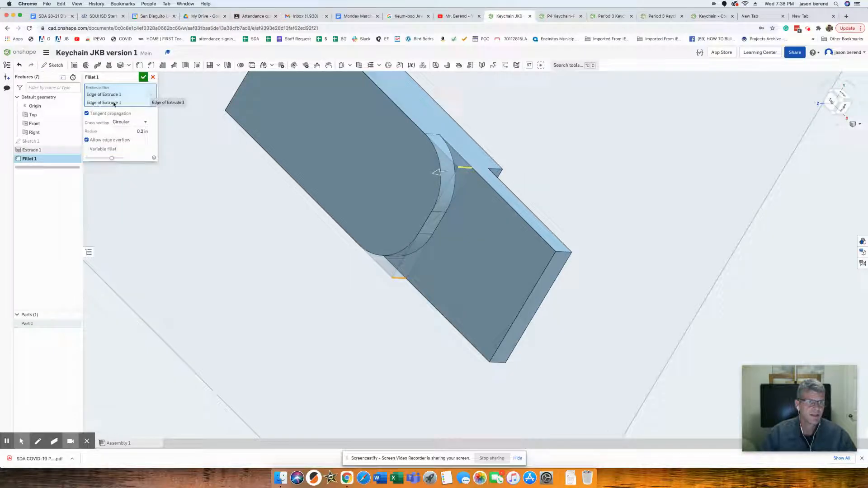
{"action": "mouse_move", "coordinate": [445, 183]}
{"action": "right_mouse_down"}
{"action": "mouse_move", "coordinate": [468, 188]}
{"action": "mouse_move", "coordinate": [428, 190]}
{"action": "mouse_move", "coordinate": [452, 185]}
{"action": "right_mouse_up"}
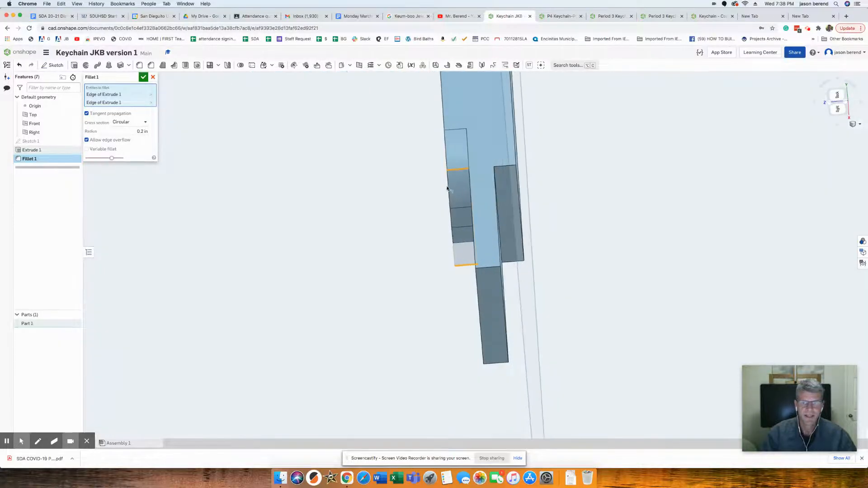
{"action": "left_click", "coordinate": [504, 167]}
{"action": "right_click_drag", "start_coordinate": [541, 252], "coordinate": [493, 180]}
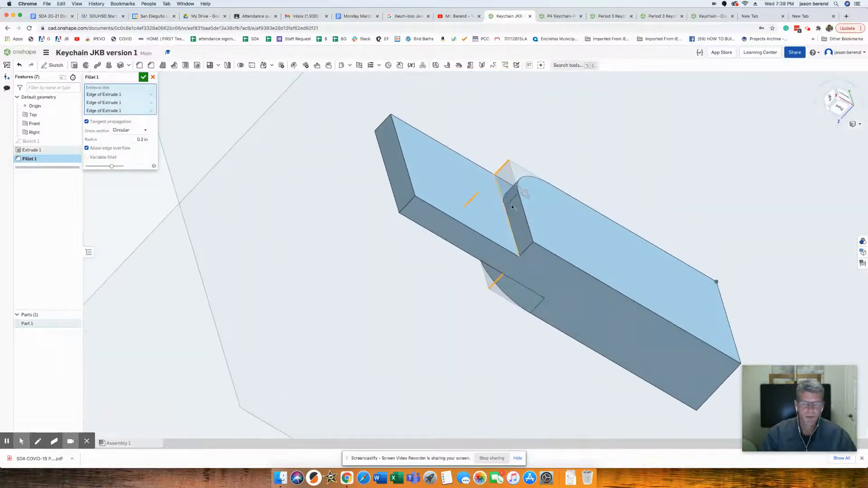
{"action": "left_click", "coordinate": [529, 249]}
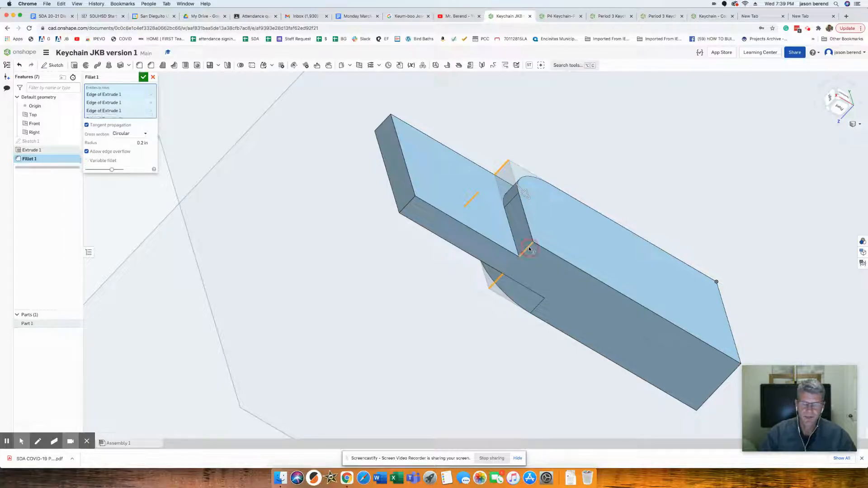
Add the two vertical corner edges at the thick block's free end to the 0.2 in fillet and accept it
{"action": "right_click_drag", "start_coordinate": [625, 346], "coordinate": [619, 327]}
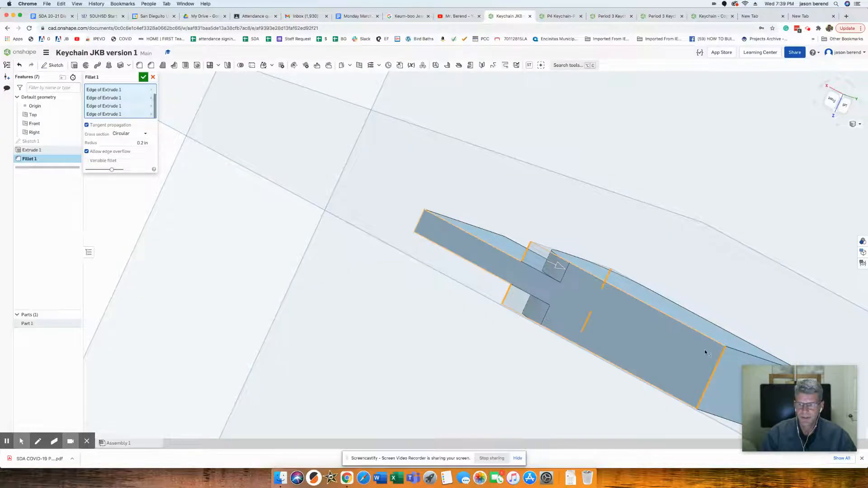
{"action": "scroll", "coordinate": [705, 349], "scroll_direction": "down", "scroll_amount": 5}
{"action": "scroll", "coordinate": [704, 352], "scroll_direction": "down", "scroll_amount": 2}
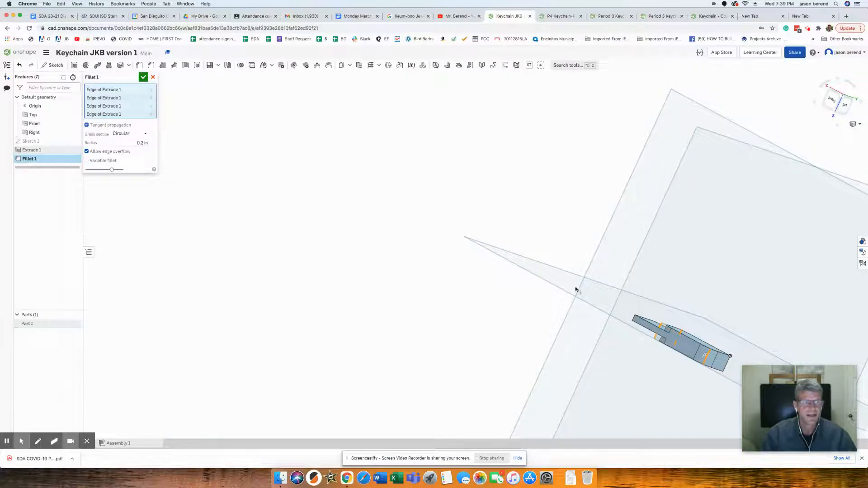
{"action": "middle_click_drag", "start_coordinate": [669, 283], "coordinate": [534, 246]}
{"action": "right_click_drag", "start_coordinate": [607, 294], "coordinate": [538, 316]}
{"action": "scroll", "coordinate": [568, 320], "scroll_direction": "up", "scroll_amount": 10}
{"action": "scroll", "coordinate": [569, 320], "scroll_direction": "down", "scroll_amount": 4}
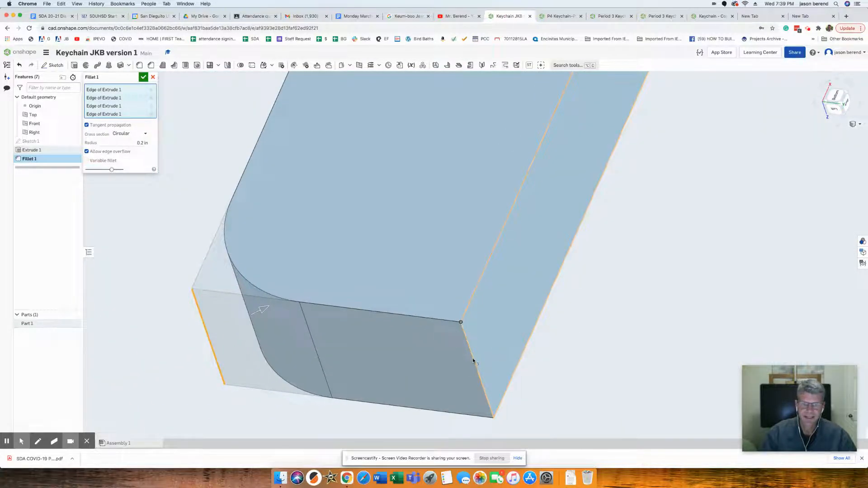
{"action": "left_click", "coordinate": [429, 320]}
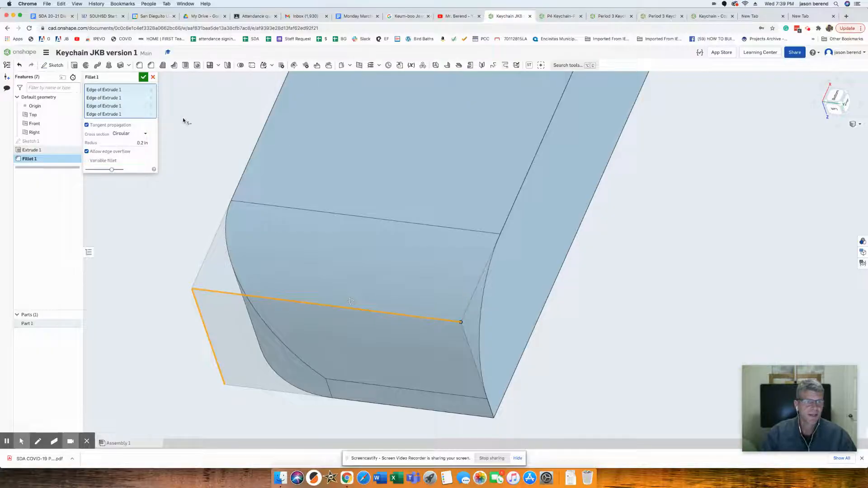
{"action": "left_click", "coordinate": [151, 115]}
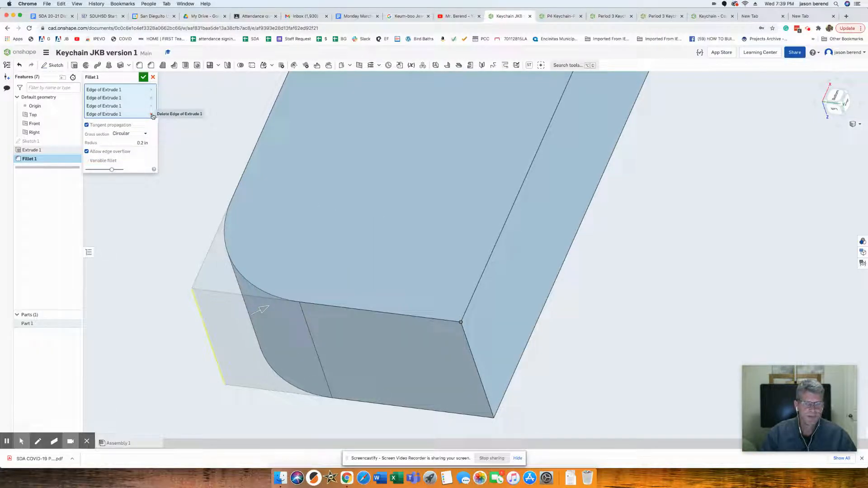
{"action": "left_click", "coordinate": [472, 354]}
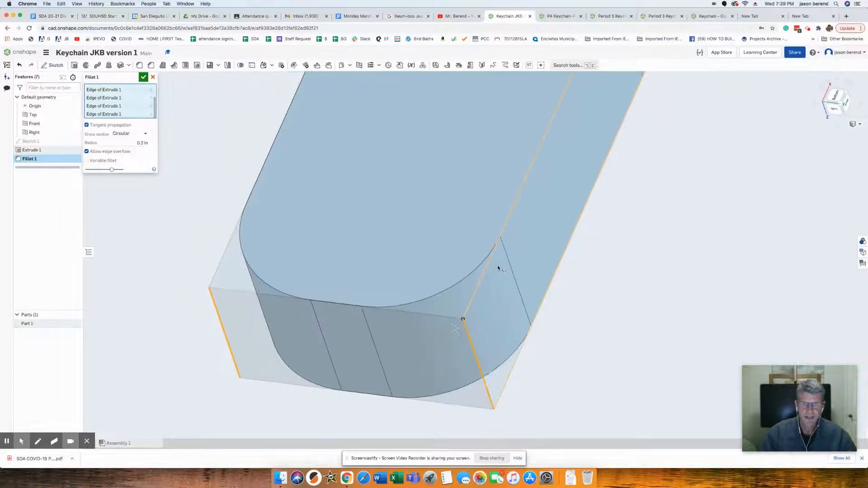
{"action": "scroll", "coordinate": [497, 267], "scroll_direction": "down", "scroll_amount": 10}
{"action": "scroll", "coordinate": [513, 253], "scroll_direction": "down", "scroll_amount": 1}
{"action": "middle_click_drag", "start_coordinate": [506, 255], "coordinate": [495, 260]}
{"action": "right_click_drag", "start_coordinate": [494, 260], "coordinate": [475, 333]}
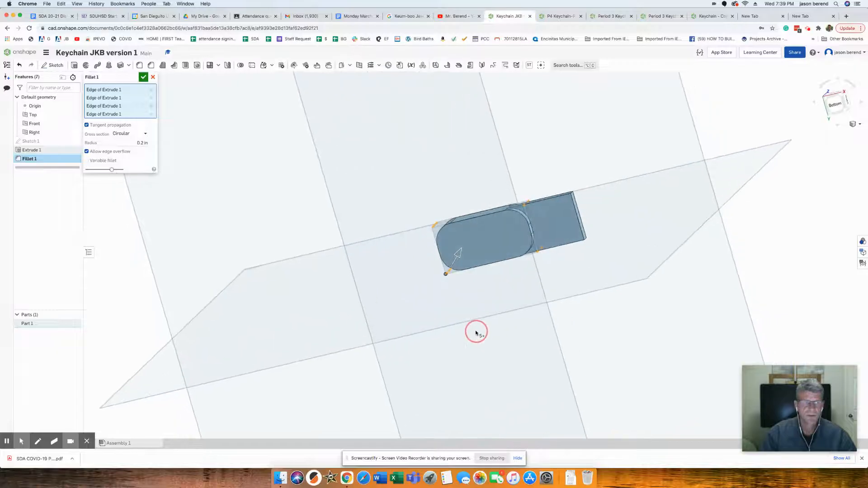
{"action": "left_click", "coordinate": [143, 78]}
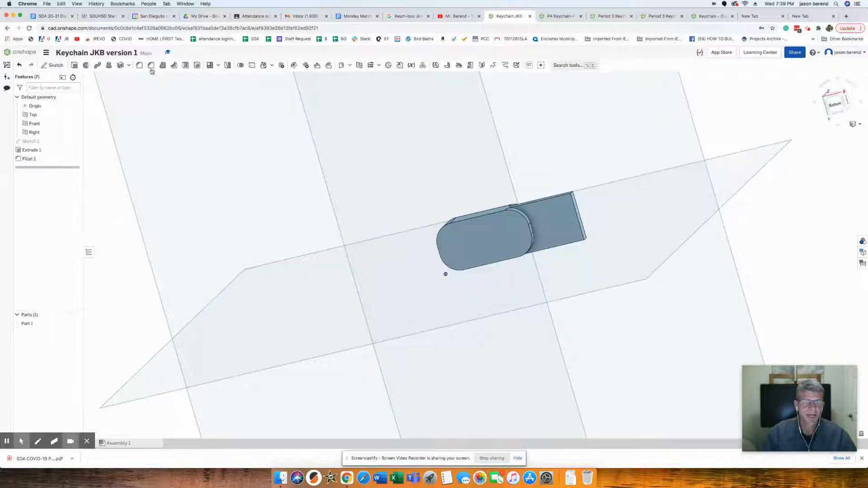
Start a second fillet on the two vertical corner edges at the thin tab's free end
{"action": "left_click", "coordinate": [139, 65]}
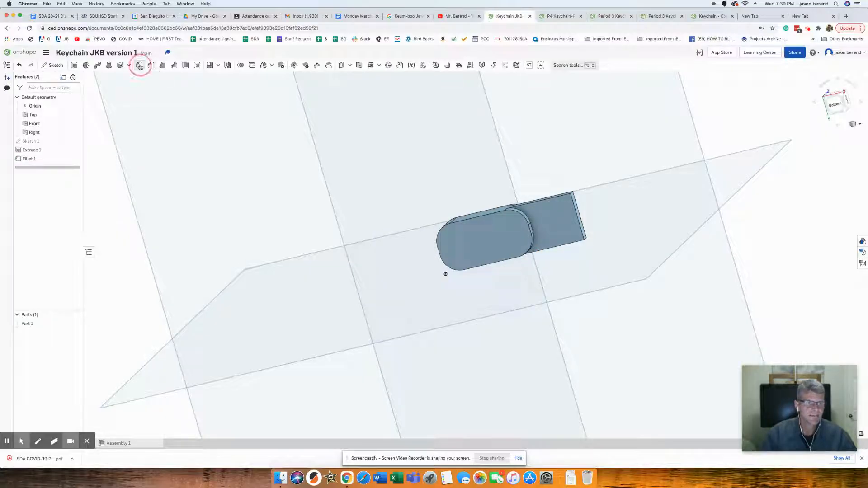
{"action": "right_click_drag", "start_coordinate": [566, 184], "coordinate": [561, 229]}
{"action": "left_click", "coordinate": [561, 229]}
{"action": "right_click_drag", "start_coordinate": [571, 278], "coordinate": [570, 209]}
{"action": "left_click", "coordinate": [571, 209]}
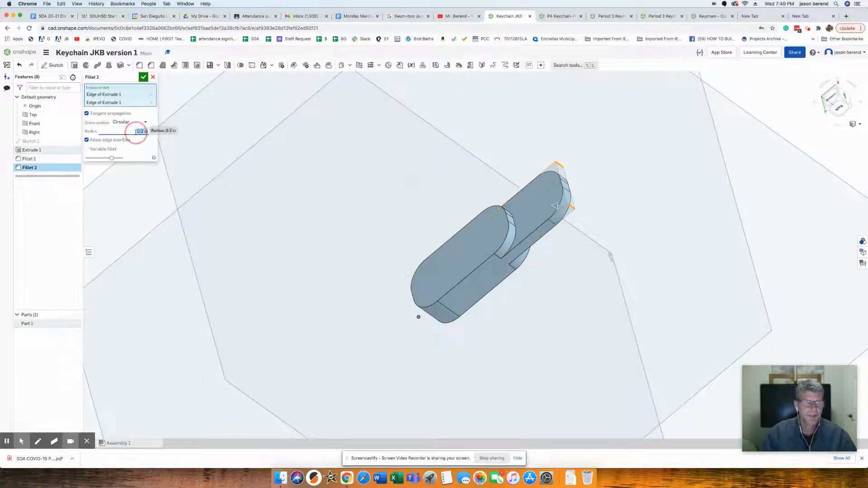
Try a radius of 0.3 in for the fillet at the thin tab's end
{"action": "left_click", "coordinate": [141, 132]}
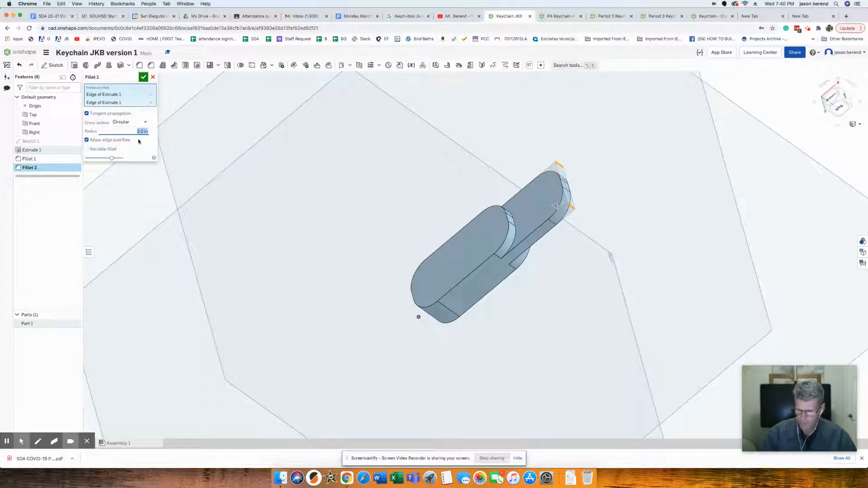
{"action": "key", "text": "Up"}
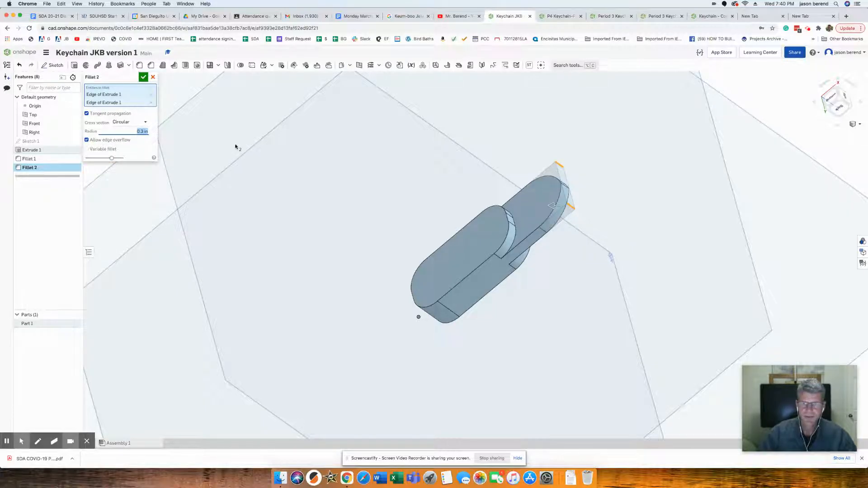
{"action": "right_click_drag", "start_coordinate": [458, 171], "coordinate": [515, 199]}
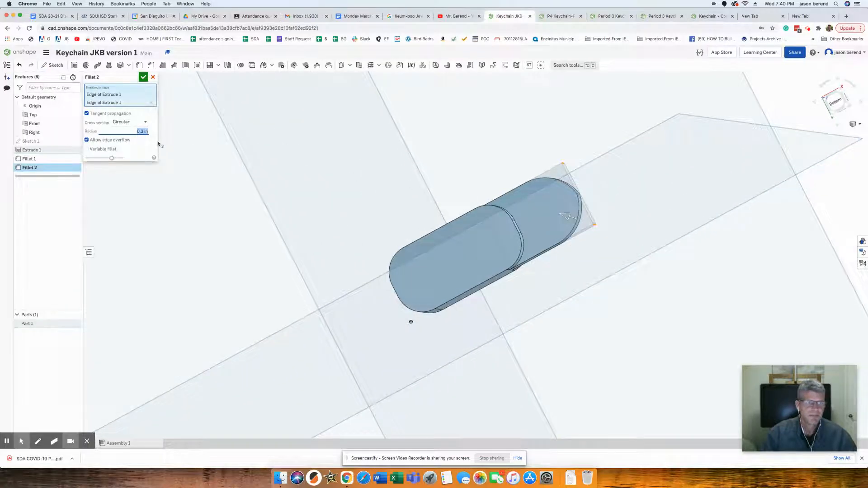
Set the thin tab's fillet radius to 0.25 in and accept the fillet
{"action": "left_click", "coordinate": [133, 131]}
{"action": "left_click_drag", "start_coordinate": [136, 131], "coordinate": [152, 132]}
{"action": "key", "text": "Return"}
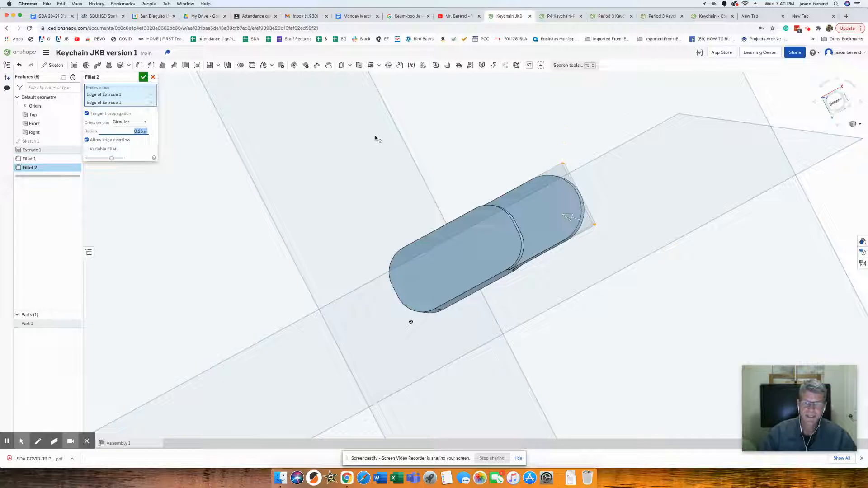
{"action": "mouse_move", "coordinate": [433, 198]}
{"action": "right_mouse_down"}
{"action": "mouse_move", "coordinate": [438, 162]}
{"action": "mouse_move", "coordinate": [413, 151]}
{"action": "mouse_move", "coordinate": [428, 187]}
{"action": "right_mouse_up"}
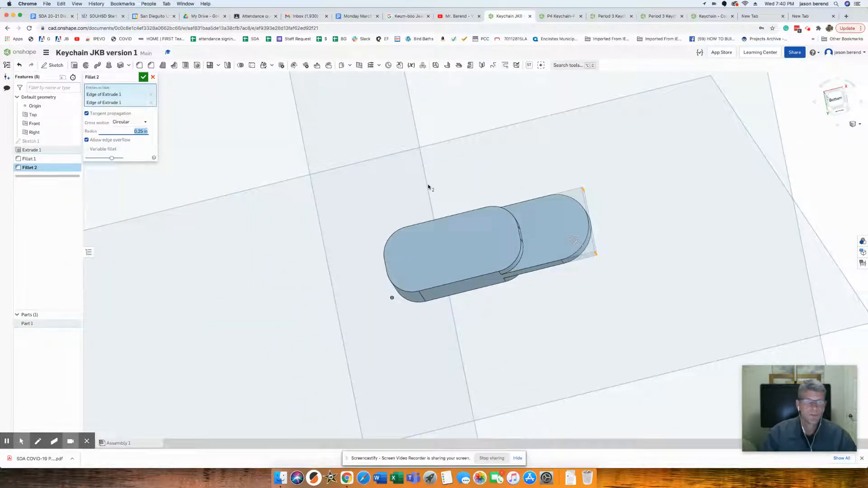
{"action": "left_click", "coordinate": [144, 76]}
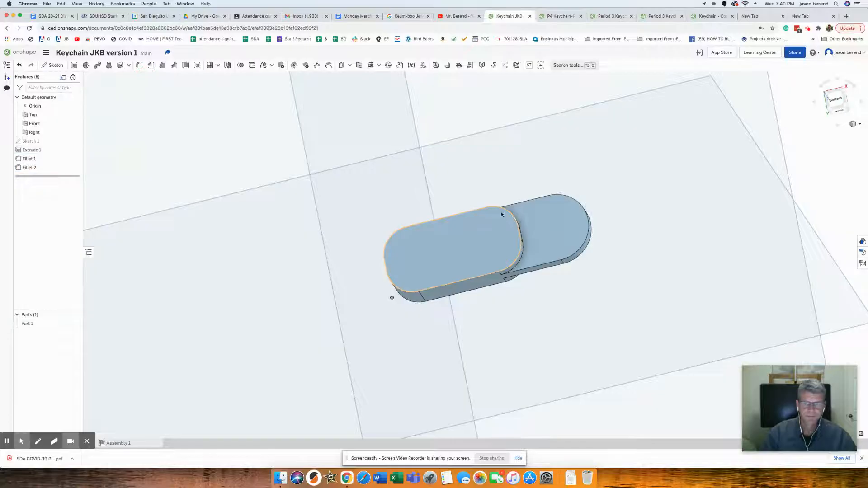
Start a sketch on the thin tab's bottom face and draw a circle about 0.19 in in diameter near its rounded end
{"action": "left_click", "coordinate": [52, 65]}
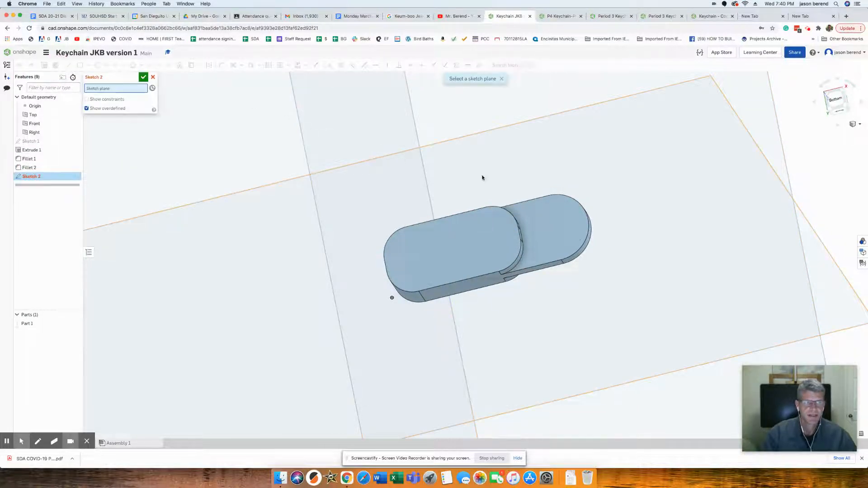
{"action": "left_click", "coordinate": [553, 222]}
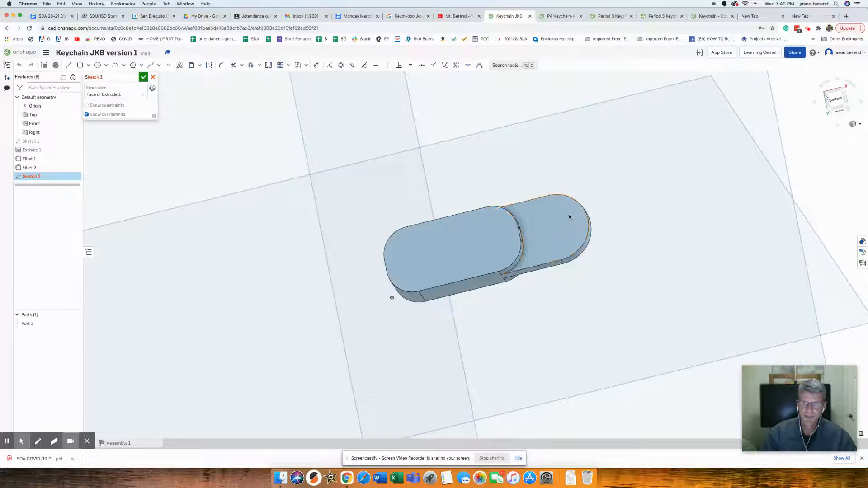
{"action": "right_click_drag", "start_coordinate": [798, 106], "coordinate": [808, 248]}
{"action": "left_click", "coordinate": [839, 99]}
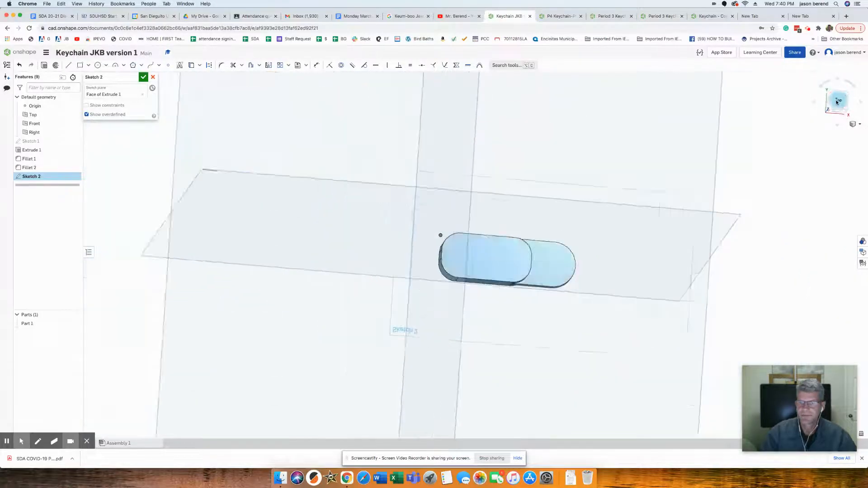
{"action": "scroll", "coordinate": [551, 273], "scroll_direction": "up", "scroll_amount": 10}
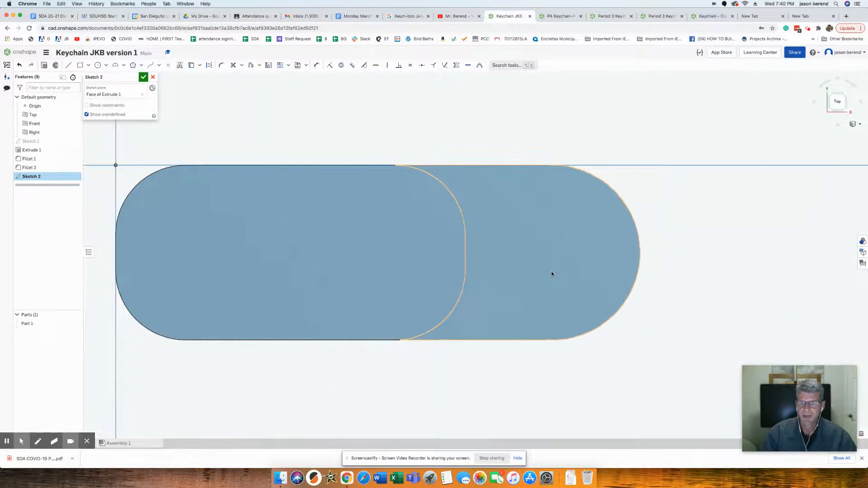
{"action": "left_click", "coordinate": [98, 65]}
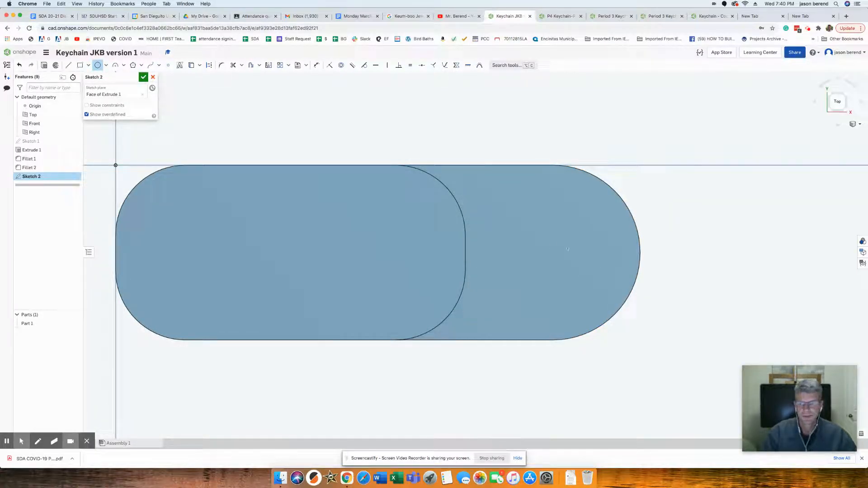
{"action": "left_click", "coordinate": [601, 255]}
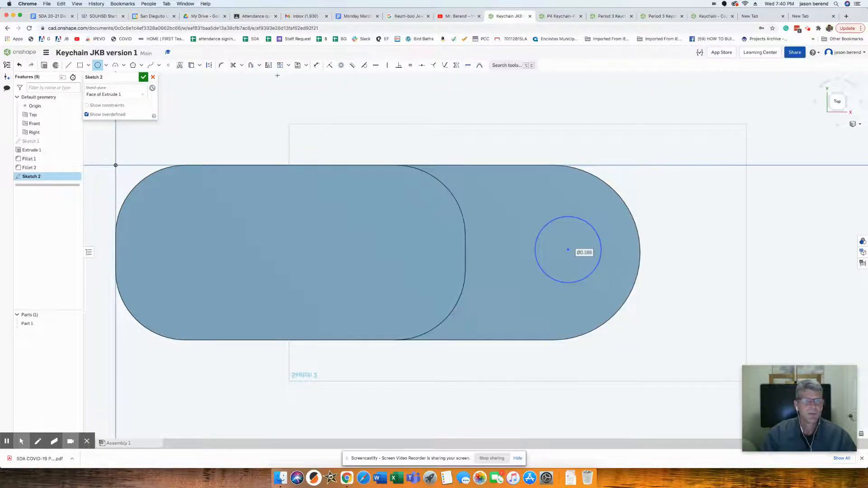
Dimension the circle on the thin tab with a diameter of 0.2 in
{"action": "left_click", "coordinate": [317, 65]}
{"action": "left_click", "coordinate": [579, 218]}
{"action": "left_click", "coordinate": [668, 189]}
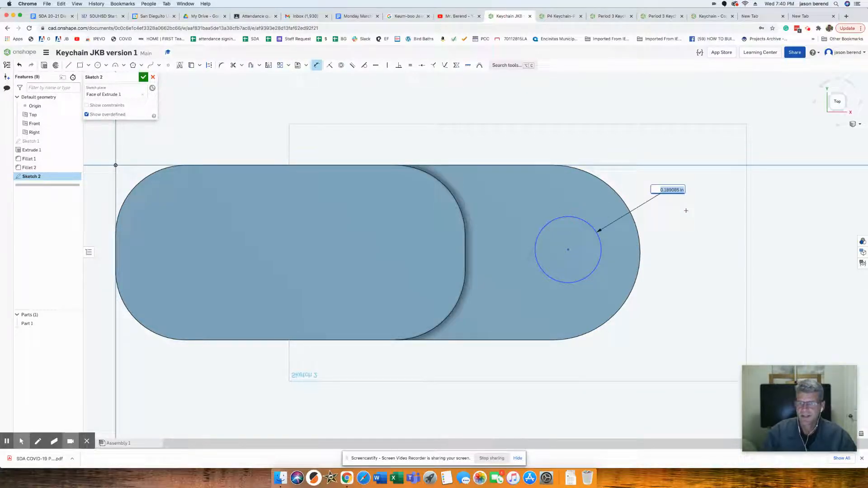
{"action": "type", "text": "0.2"}
{"action": "key", "text": "Return"}
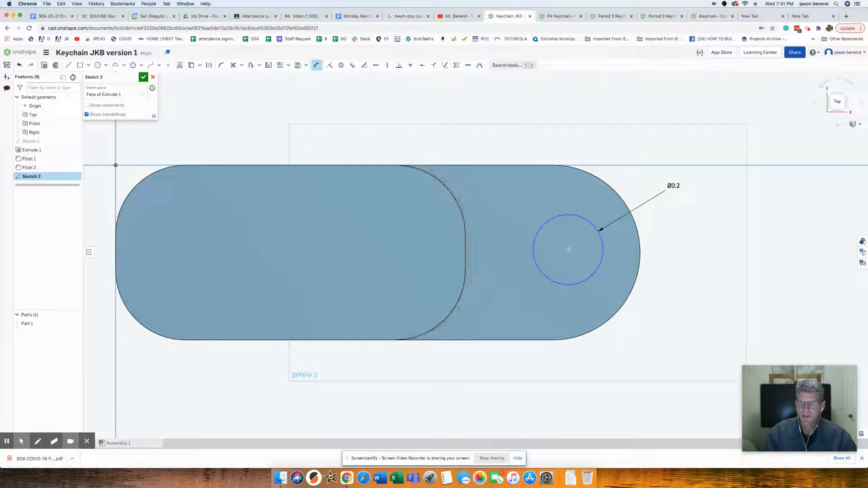
Dimension the circle's center 0.25 in from the keychain's long upper edge
{"action": "left_click", "coordinate": [514, 166]}
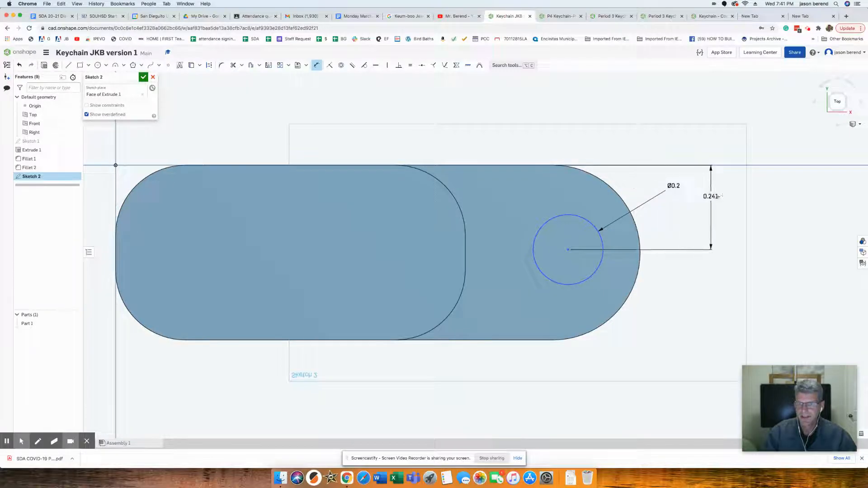
{"action": "left_click", "coordinate": [728, 198]}
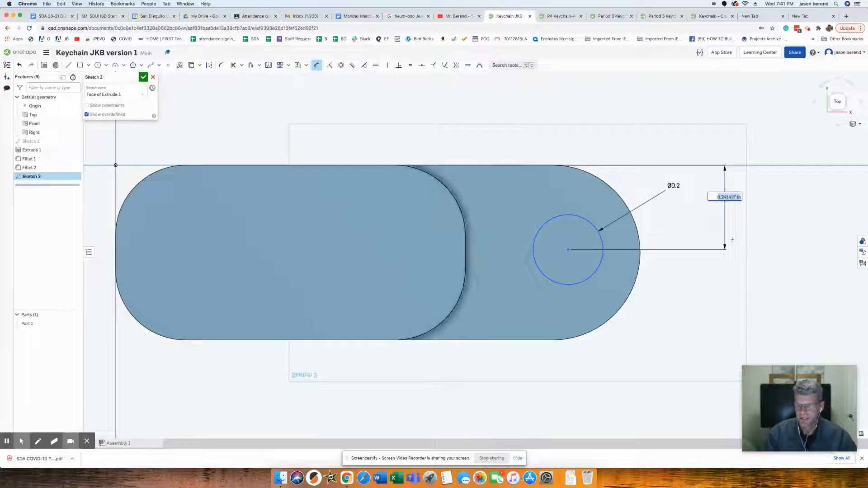
{"action": "type", "text": ".25"}
{"action": "key", "text": "Return"}
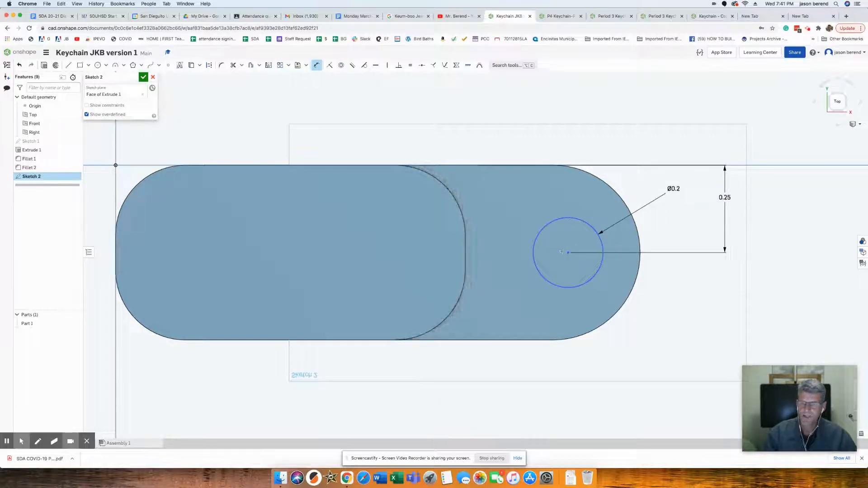
Cut the circle through the thin tab with a blind Remove extrude 1 in deep
{"action": "left_click", "coordinate": [513, 278]}
{"action": "right_click_drag", "start_coordinate": [514, 278], "coordinate": [514, 248]}
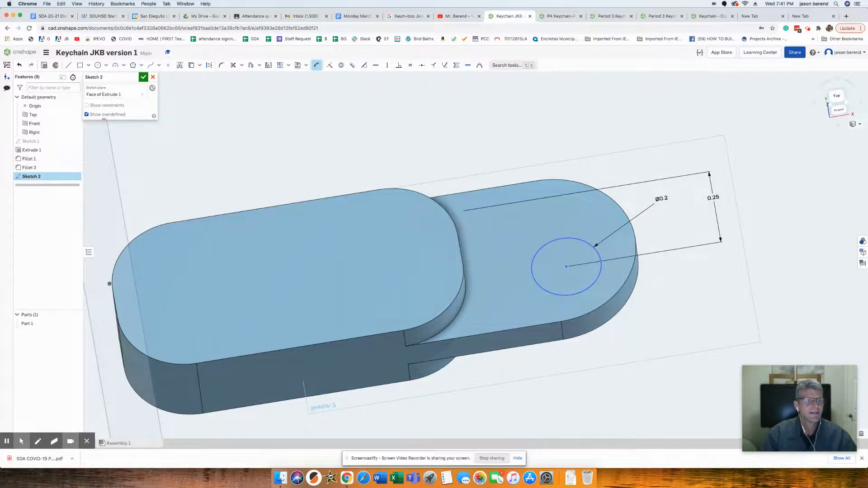
{"action": "left_click", "coordinate": [44, 66]}
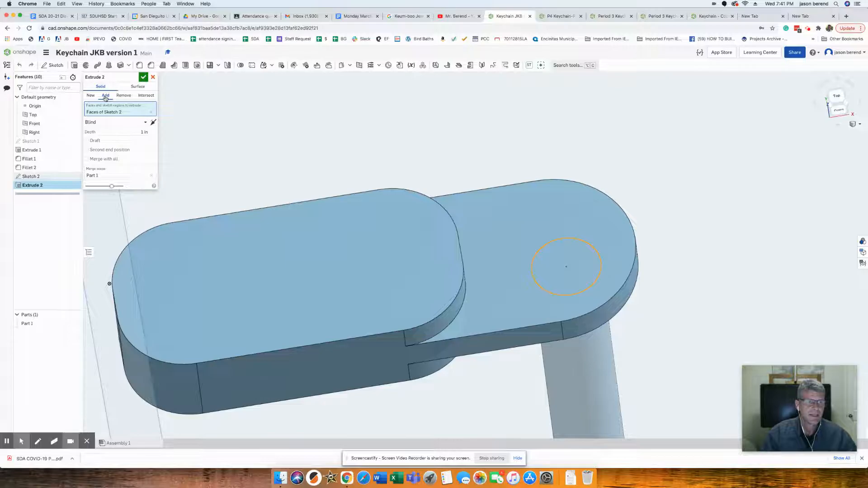
{"action": "left_click", "coordinate": [123, 95]}
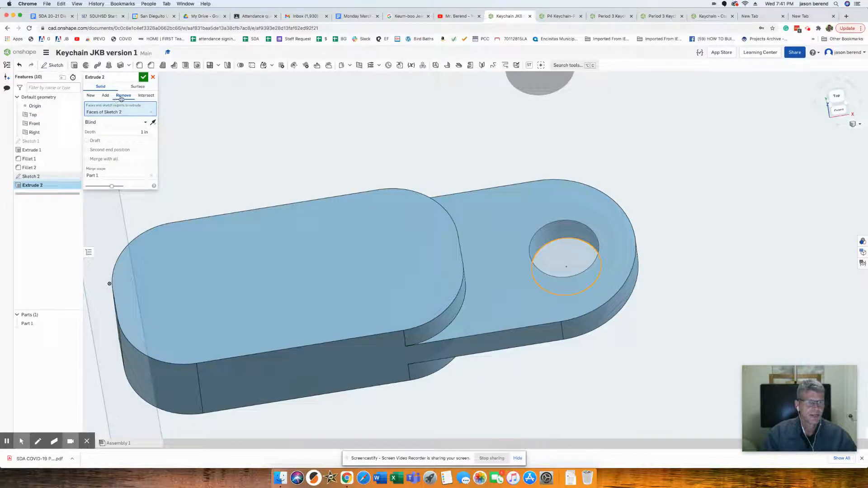
{"action": "left_click", "coordinate": [143, 77]}
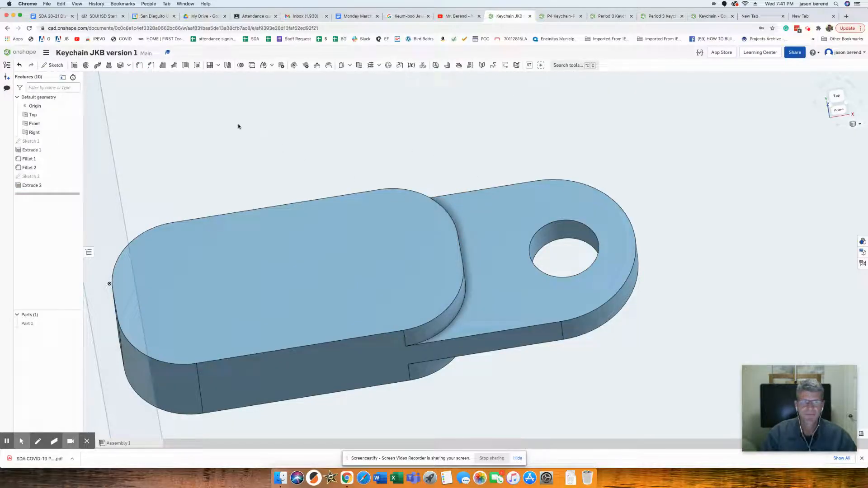
Start an equal-distance chamfer of 0.01 in on the keyring hole's top and bottom edges
{"action": "left_click", "coordinate": [151, 67]}
{"action": "left_click", "coordinate": [130, 107]}
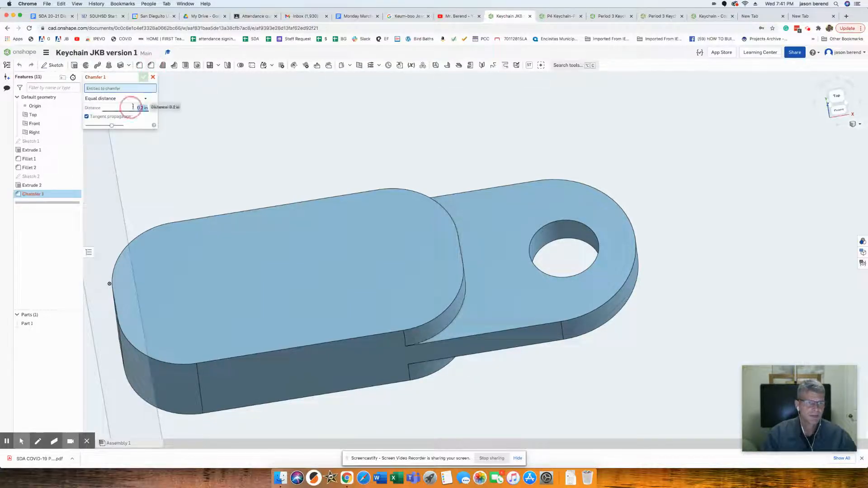
{"action": "key", "text": "BackSpace"}
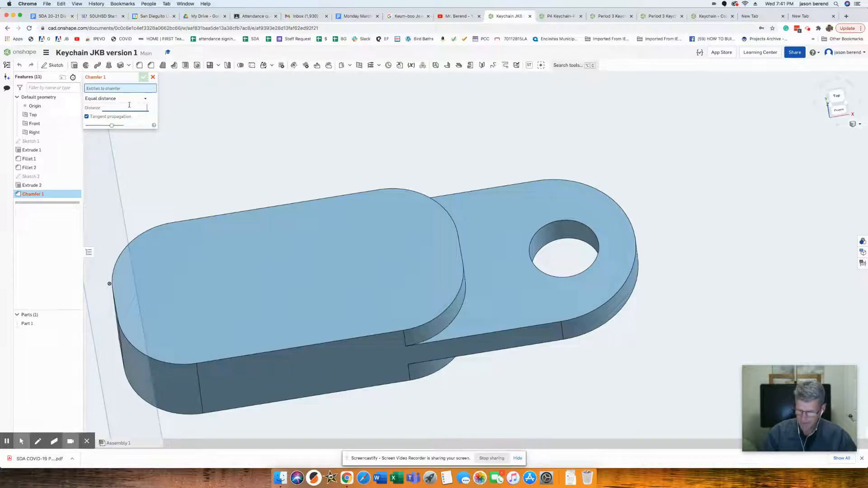
{"action": "type", "text": ".01"}
{"action": "key", "text": "Return"}
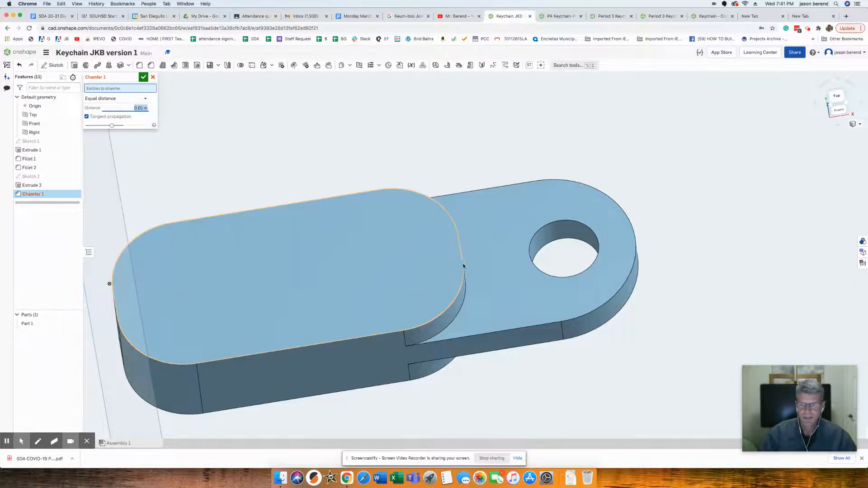
{"action": "left_click", "coordinate": [545, 226]}
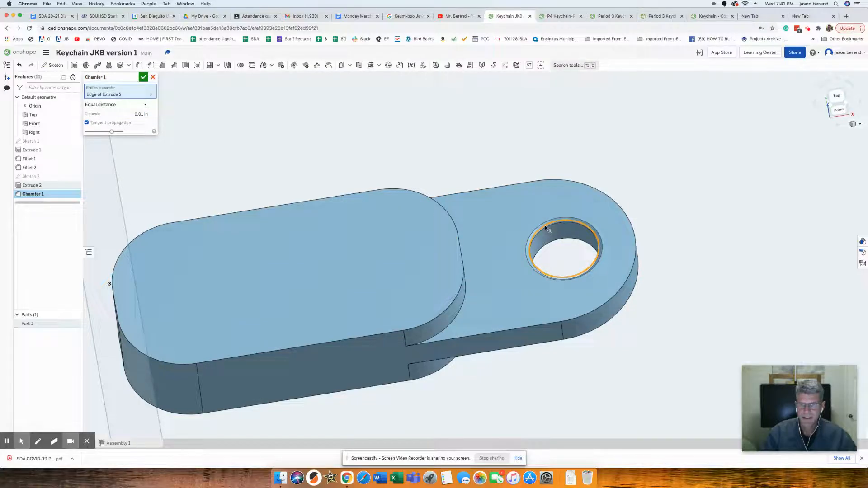
{"action": "right_click_drag", "start_coordinate": [576, 300], "coordinate": [550, 207]}
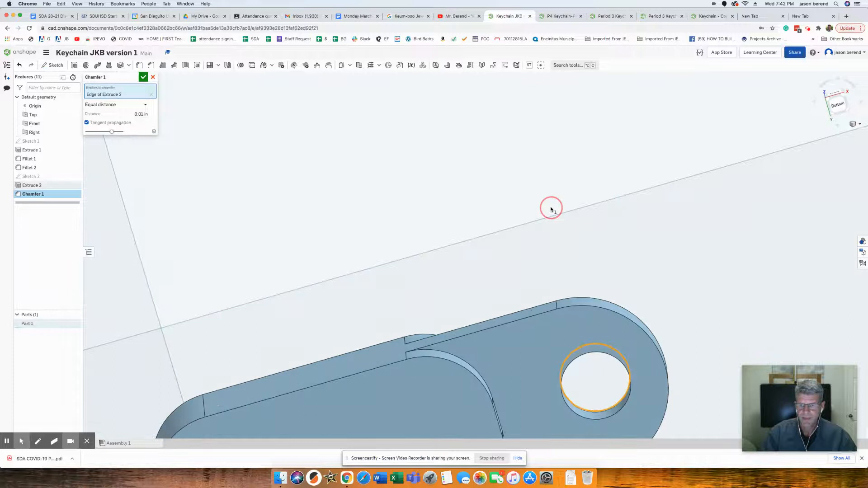
{"action": "left_click", "coordinate": [592, 419]}
{"action": "right_click_drag", "start_coordinate": [551, 343], "coordinate": [551, 436]}
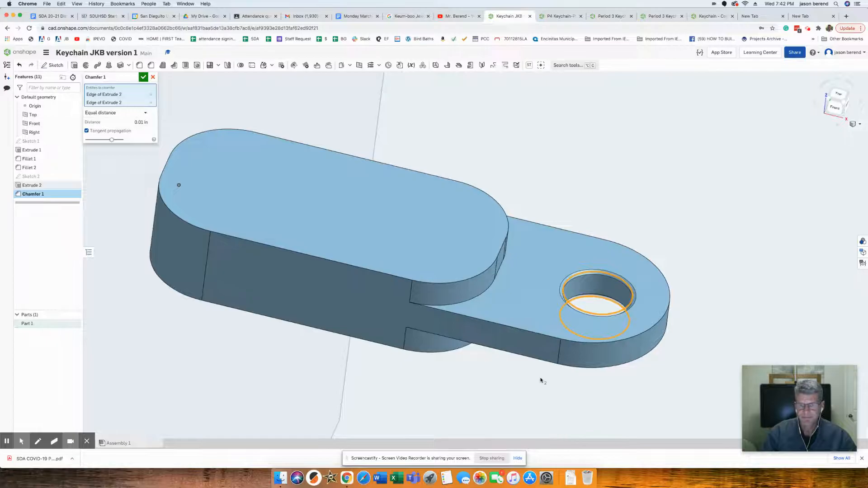
Add the top and bottom outline edges of the thin tab and the thick body to the chamfer and accept it
{"action": "left_click", "coordinate": [527, 332]}
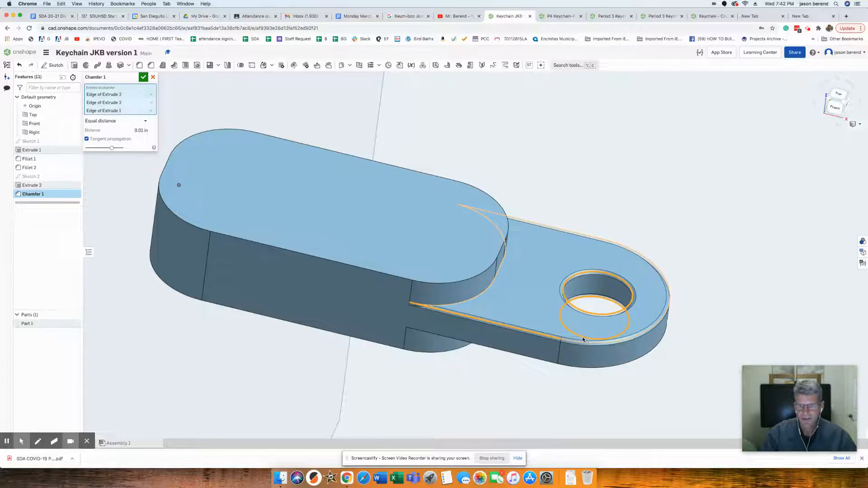
{"action": "right_click_drag", "start_coordinate": [520, 375], "coordinate": [530, 316]}
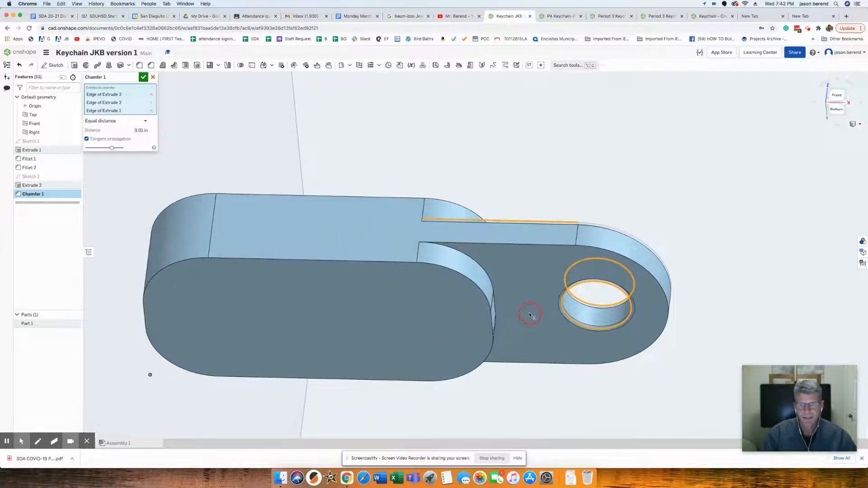
{"action": "left_click", "coordinate": [533, 247]}
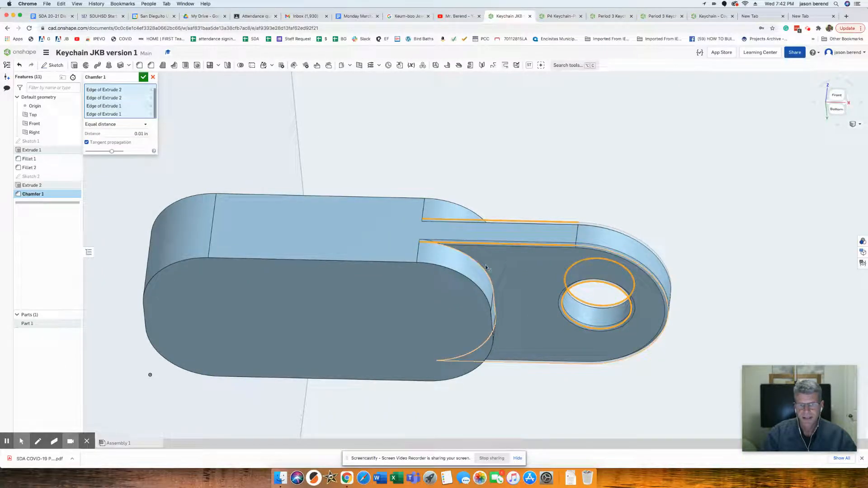
{"action": "left_click", "coordinate": [374, 262]}
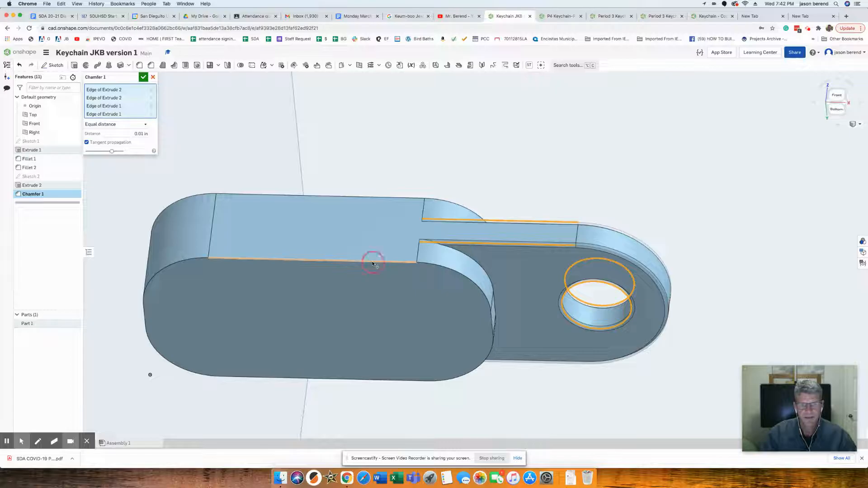
{"action": "right_click_drag", "start_coordinate": [373, 263], "coordinate": [370, 340]}
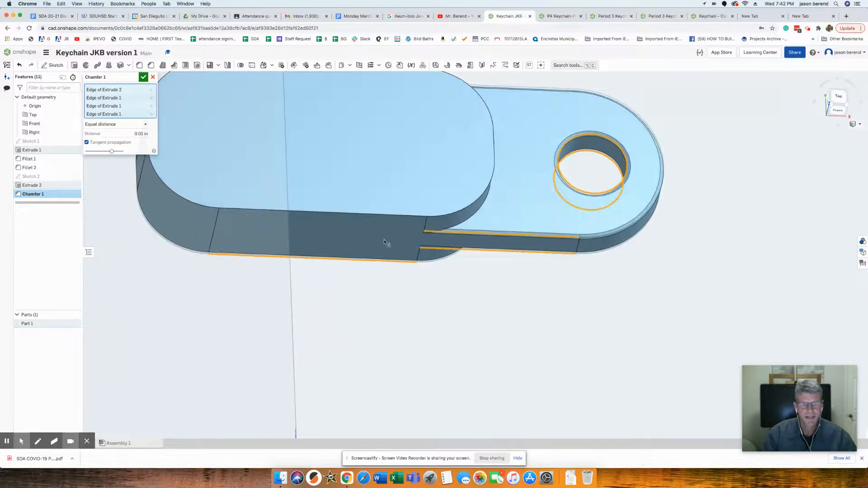
{"action": "left_click", "coordinate": [394, 216]}
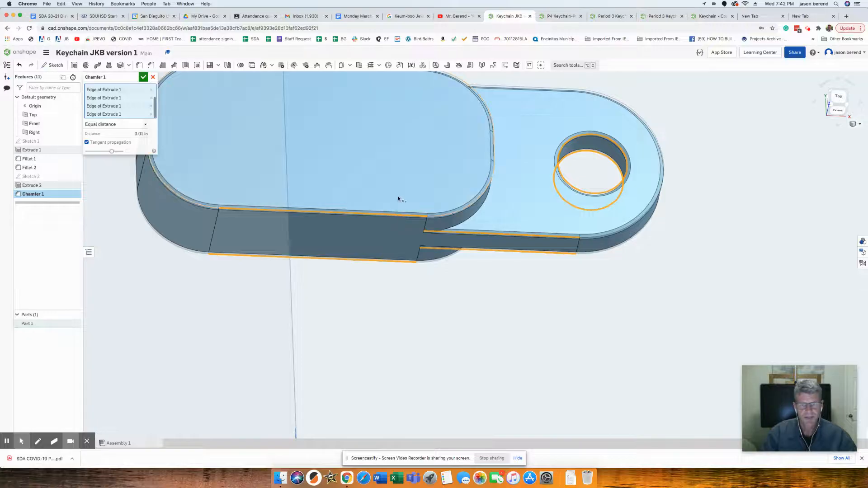
{"action": "scroll", "coordinate": [399, 193], "scroll_direction": "down", "scroll_amount": 2}
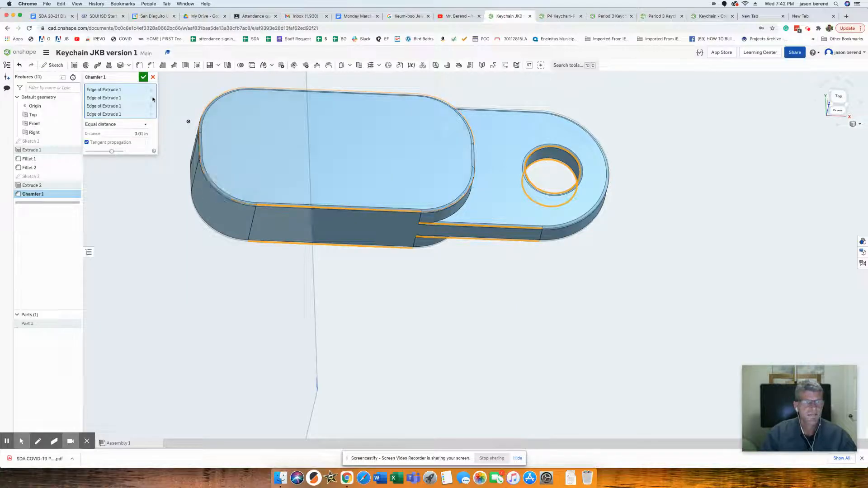
{"action": "left_click", "coordinate": [143, 78]}
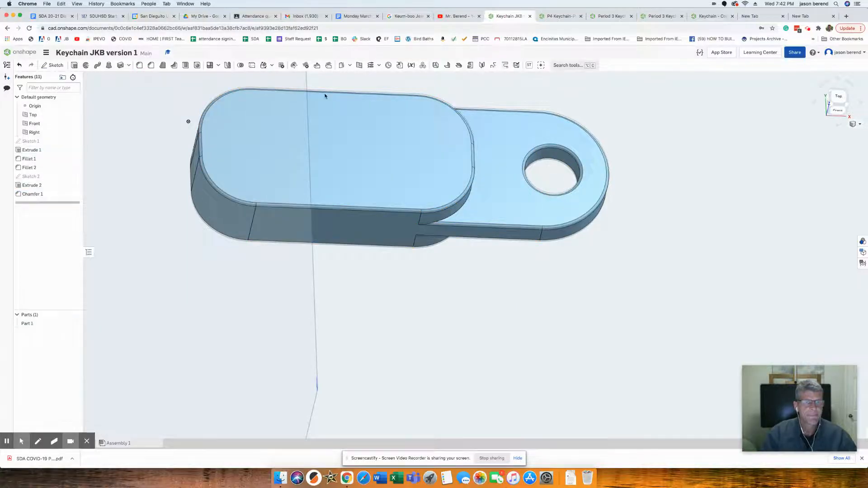
Start a sketch on the thick body's top face and draw a text box spanning most of that face
{"action": "left_click", "coordinate": [837, 98]}
{"action": "scroll", "coordinate": [536, 273], "scroll_direction": "up", "scroll_amount": 8}
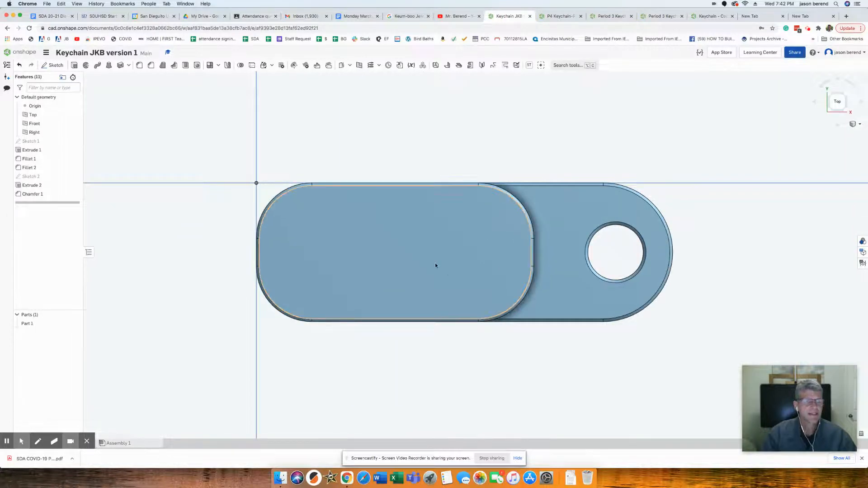
{"action": "left_click", "coordinate": [56, 66]}
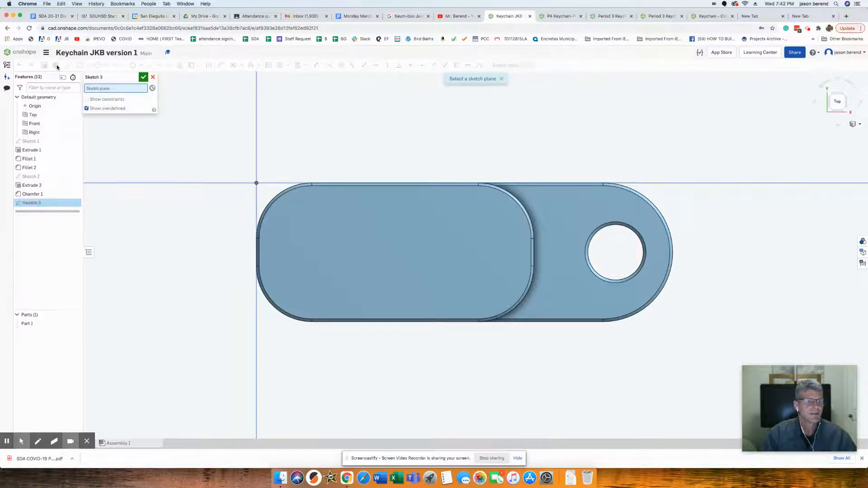
{"action": "left_click", "coordinate": [386, 245]}
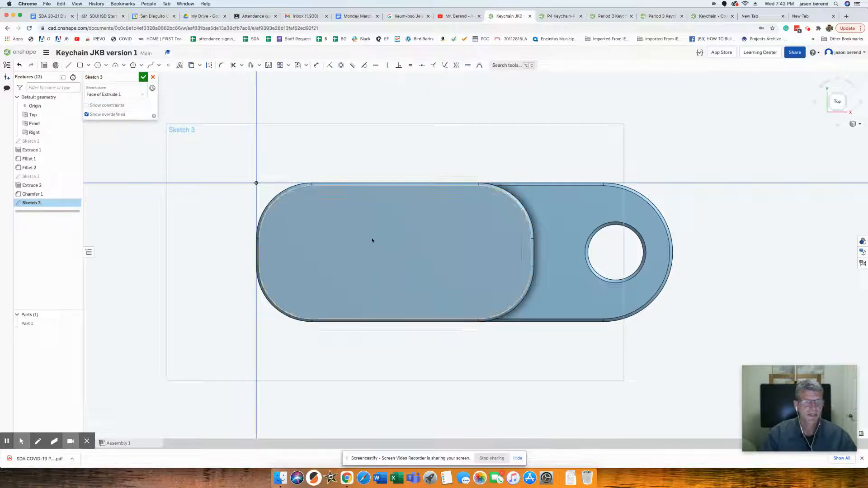
{"action": "left_click", "coordinate": [180, 66]}
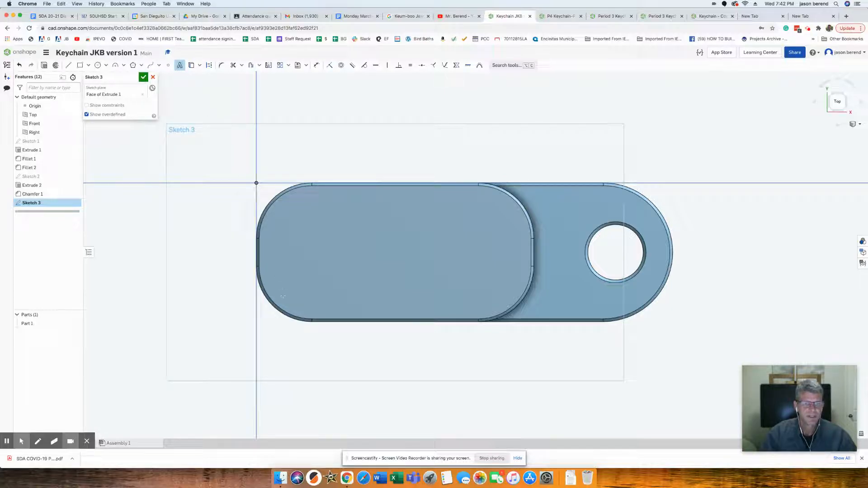
{"action": "mouse_move", "coordinate": [283, 304]}
{"action": "left_mouse_down"}
{"action": "mouse_move", "coordinate": [437, 206]}
{"action": "mouse_move", "coordinate": [508, 199]}
{"action": "left_mouse_up"}
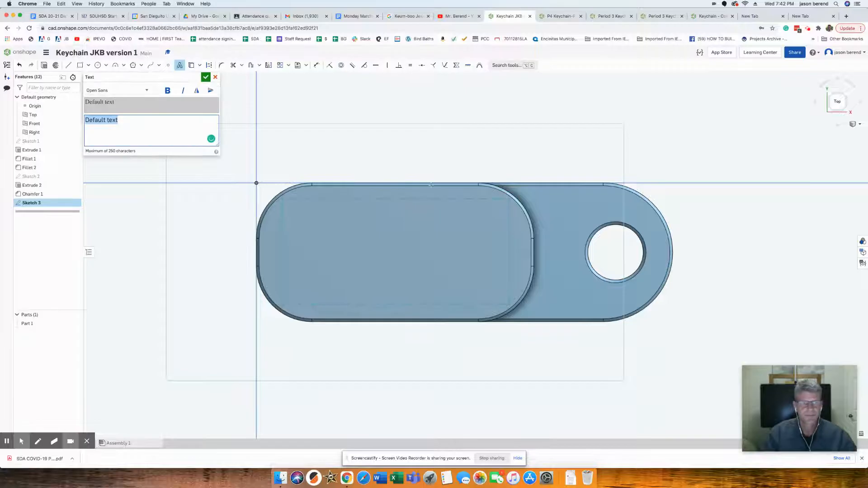
Set the sketch text's font to Arimo, enter "JKB" as the text and accept it
{"action": "left_click", "coordinate": [147, 92]}
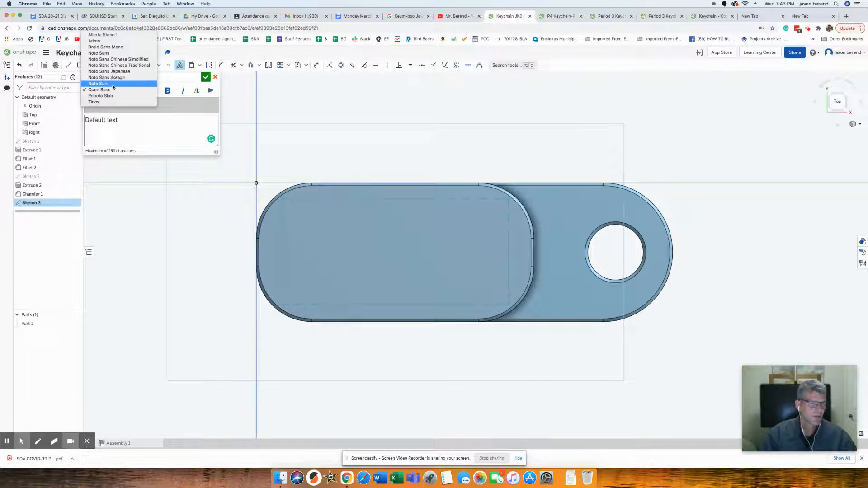
{"action": "left_click", "coordinate": [104, 41]}
{"action": "triple_click", "coordinate": [124, 121]}
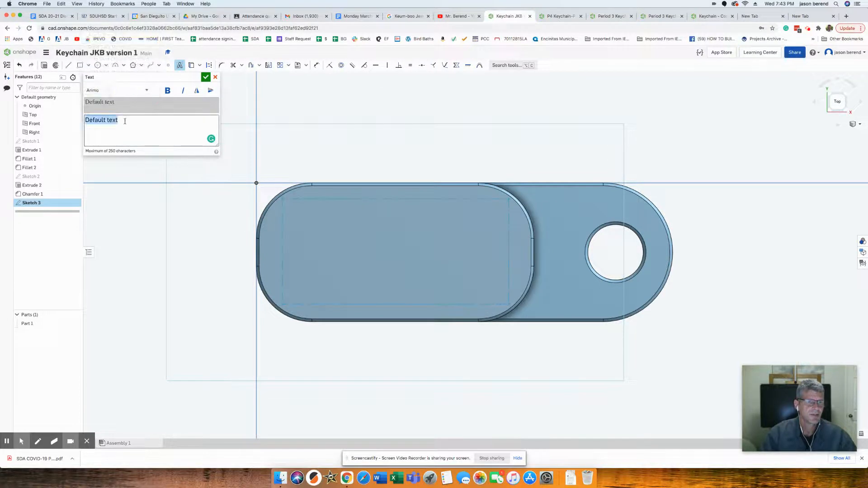
{"action": "type", "text": "JKB"}
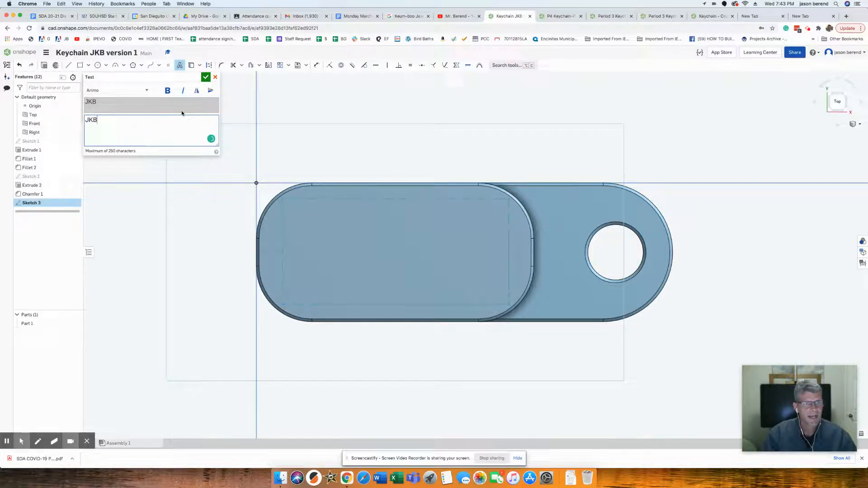
{"action": "left_click", "coordinate": [205, 78]}
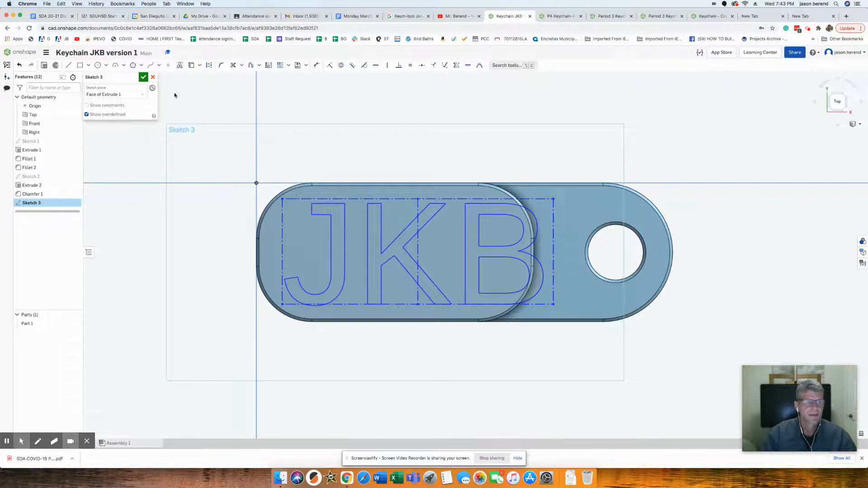
{"action": "left_click", "coordinate": [32, 205]}
{"action": "left_click", "coordinate": [32, 205]}
{"action": "left_click", "coordinate": [32, 205]}
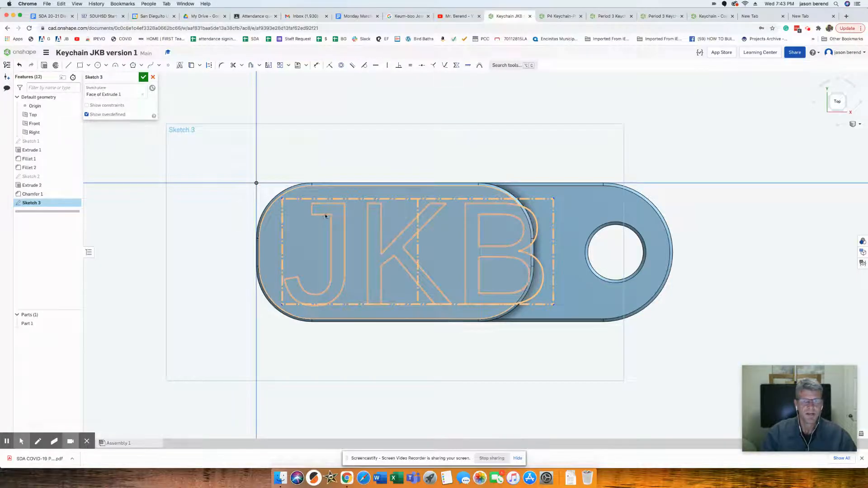
Dimension the JKB text box's width as 0.7 in
{"action": "left_click", "coordinate": [317, 67]}
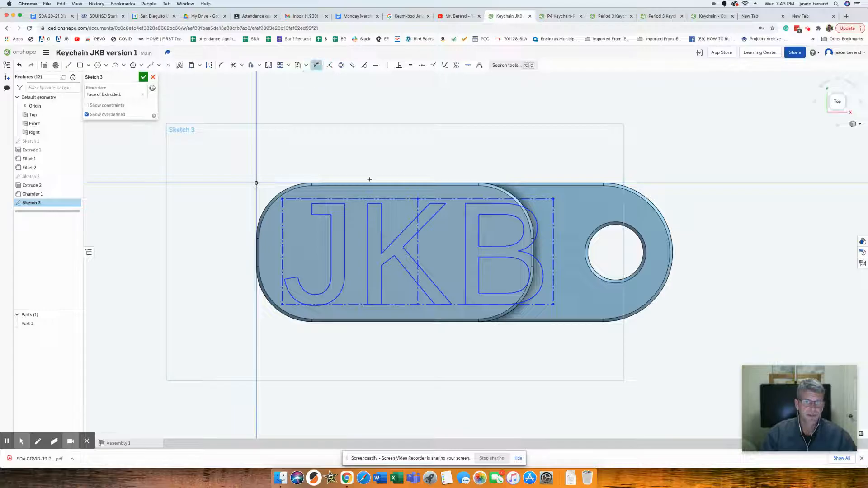
{"action": "left_click", "coordinate": [371, 197]}
{"action": "left_click", "coordinate": [401, 151]}
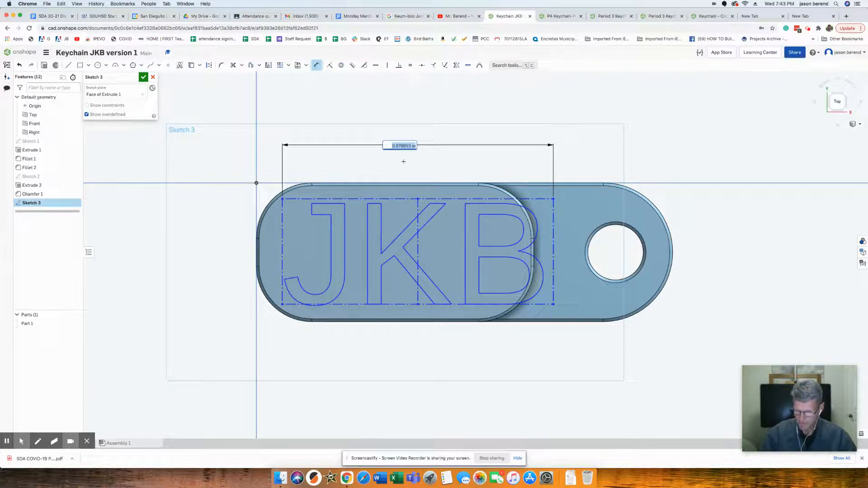
{"action": "type", "text": "0.7"}
{"action": "key", "text": "Return"}
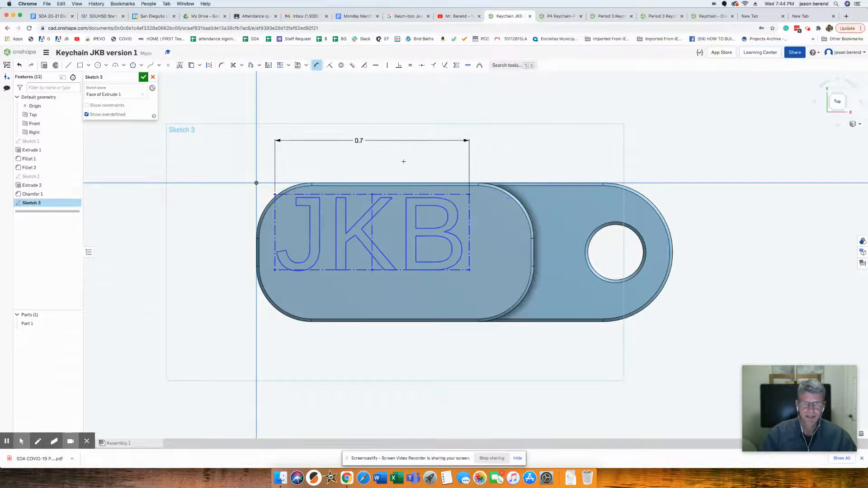
Dimension the gap between the JKB text box's upper edge and the thick body's upper straight edge as 0.05 in
{"action": "left_click", "coordinate": [405, 194]}
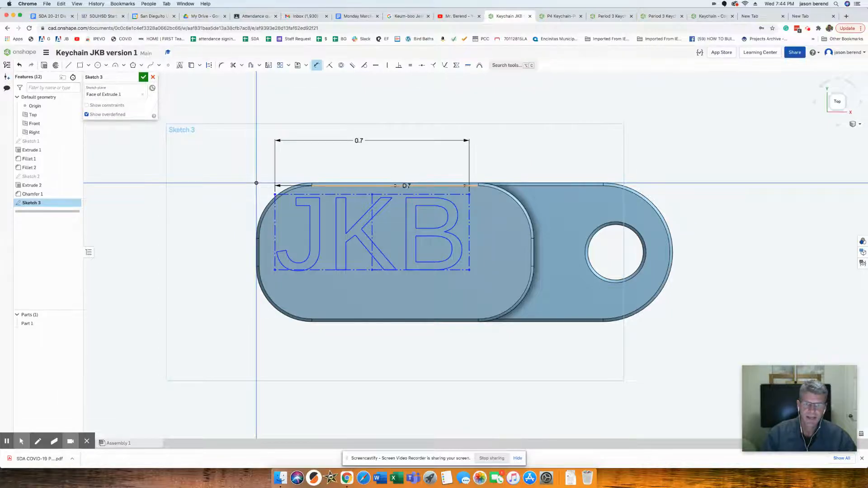
{"action": "left_click", "coordinate": [406, 185]}
{"action": "left_click", "coordinate": [227, 159]}
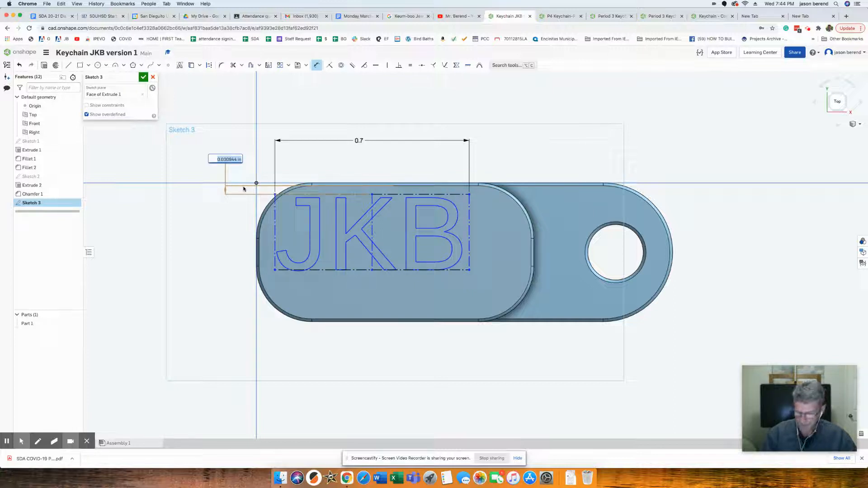
{"action": "key", "text": "BackSpace"}
{"action": "type", "text": "0.05"}
{"action": "key", "text": "Return"}
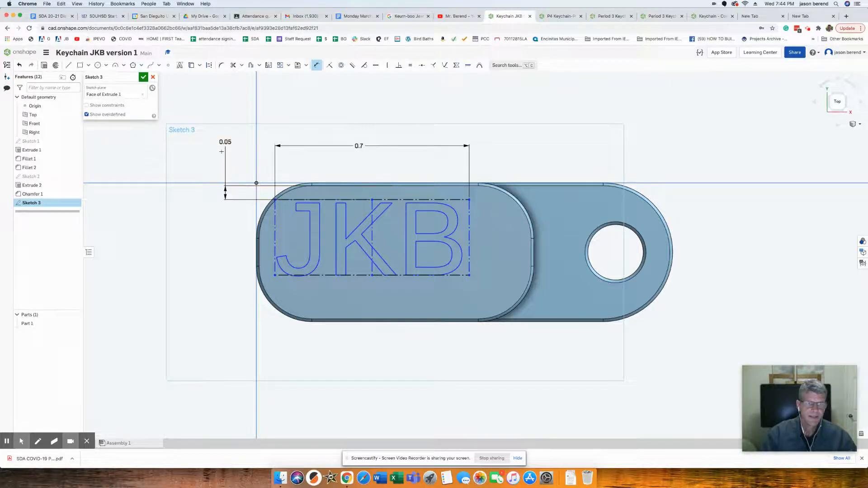
Set the gap above the JKB text box to 0.09 in
{"action": "double_click", "coordinate": [225, 142]}
{"action": "type", "text": "0.09"}
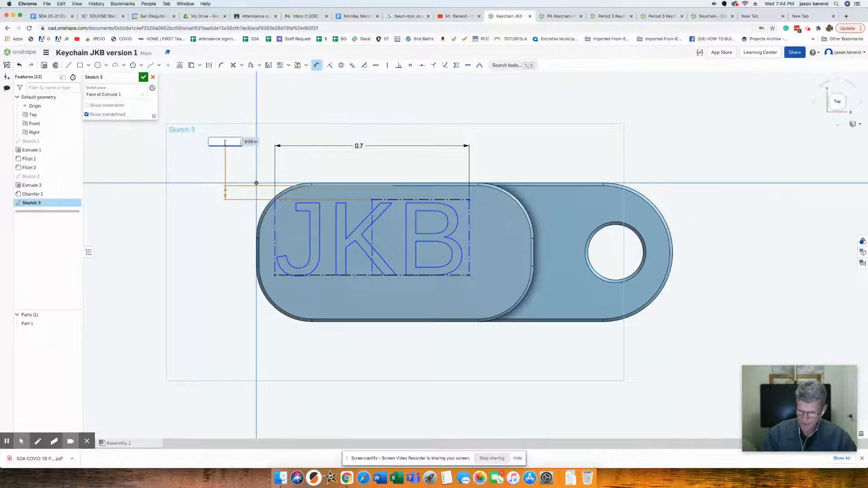
{"action": "key", "text": "Return"}
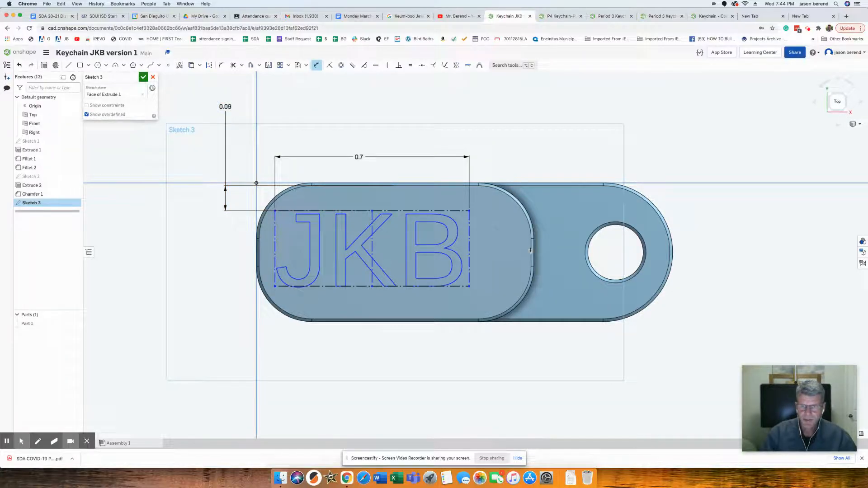
Dimension the gap between the JKB text box's end nearest the hole and the thick body's adjacent end edge as 0.2 in
{"action": "left_click", "coordinate": [530, 248]}
{"action": "left_click", "coordinate": [470, 249]}
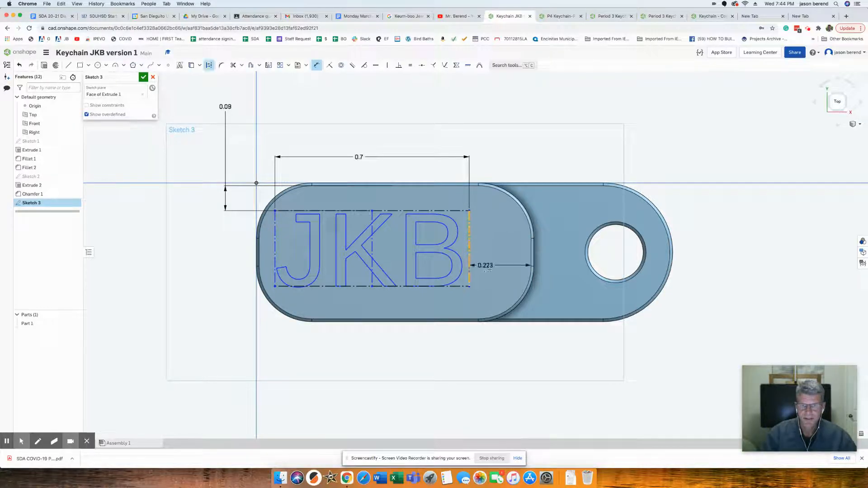
{"action": "left_click", "coordinate": [500, 348]}
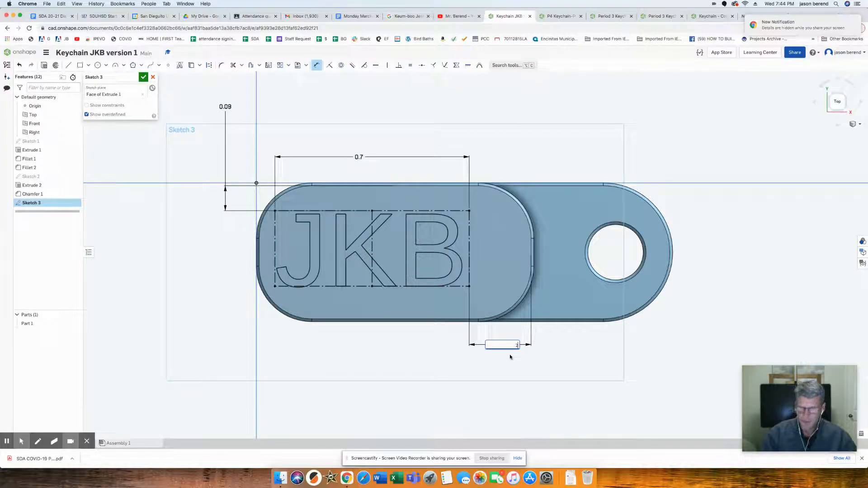
{"action": "type", "text": ".2"}
{"action": "key", "text": "Return"}
Set the gap between the text box and the body's end edge to 0.15 in and accept the sketch
{"action": "double_click", "coordinate": [504, 345]}
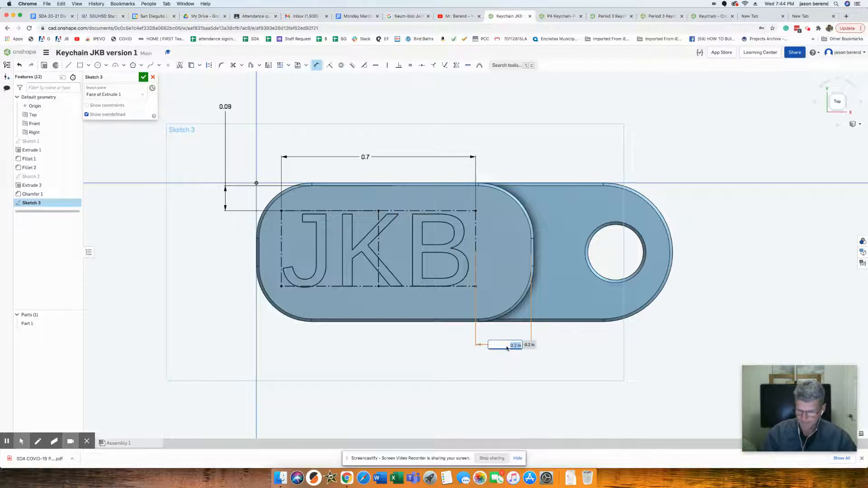
{"action": "key", "text": "BackSpace"}
{"action": "type", "text": ".15"}
{"action": "key", "text": "Return"}
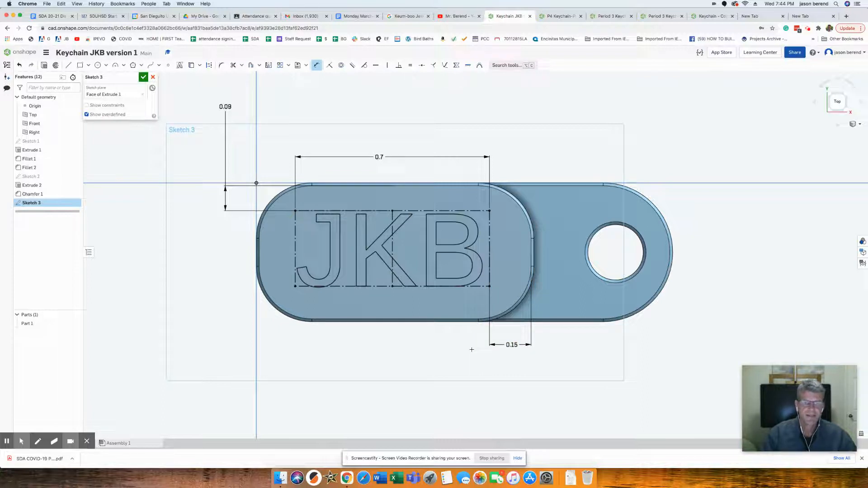
{"action": "left_click", "coordinate": [143, 78]}
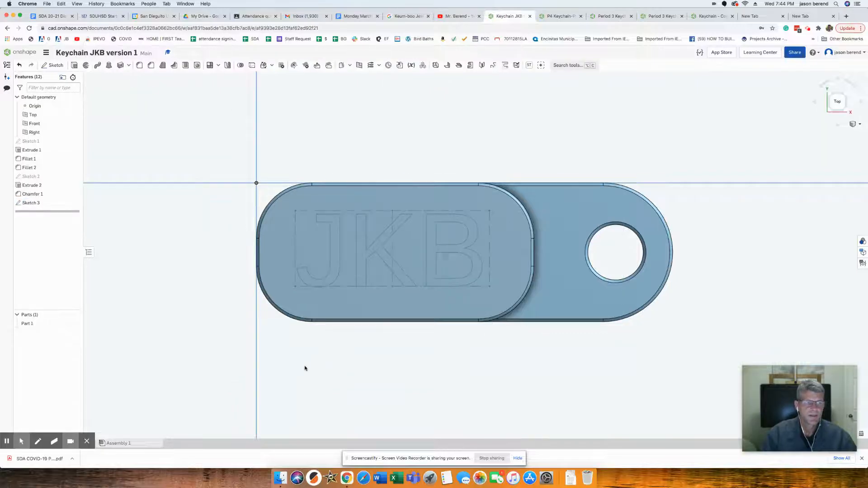
Extrude the JKB text sketch as added material with a blind depth of 0.02 in
{"action": "left_click", "coordinate": [30, 203]}
{"action": "right_click_drag", "start_coordinate": [184, 267], "coordinate": [167, 246]}
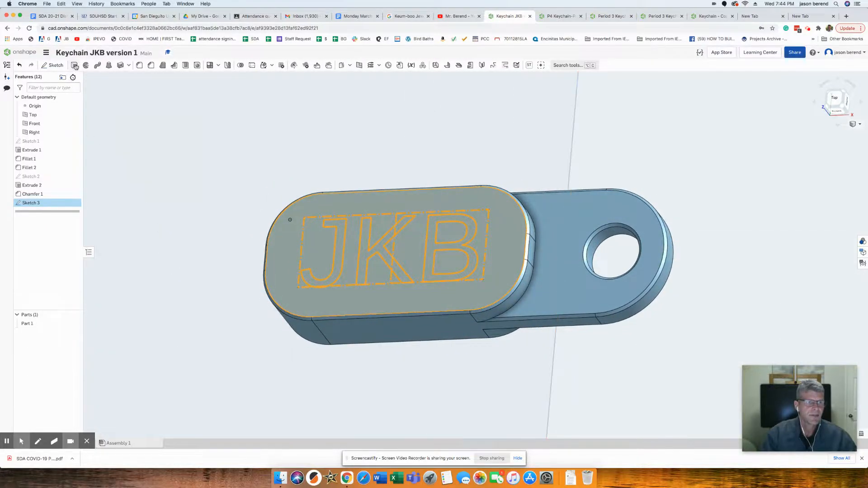
{"action": "left_click", "coordinate": [74, 66]}
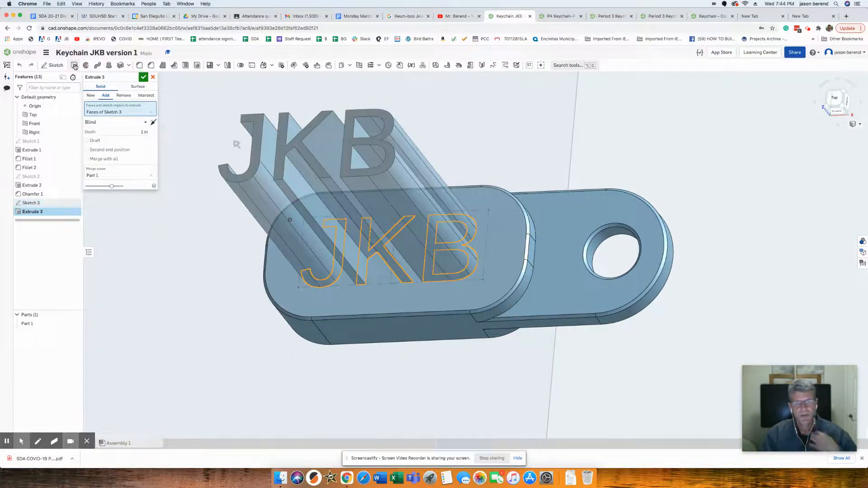
{"action": "left_click", "coordinate": [134, 130]}
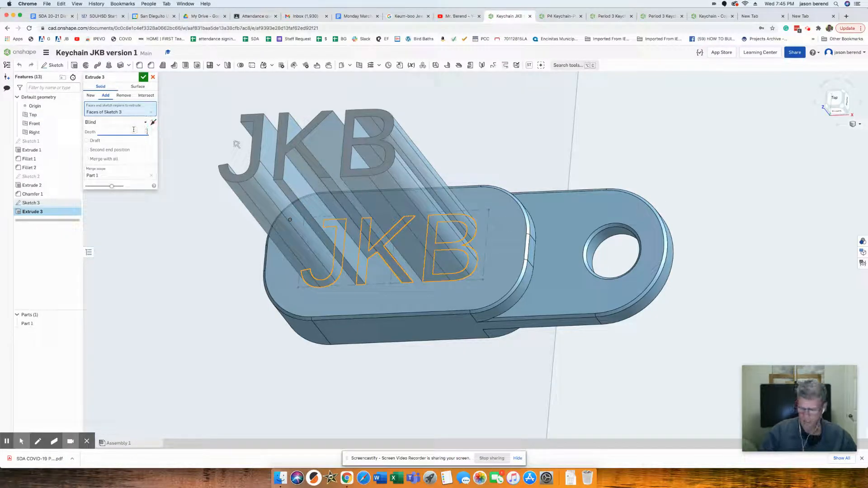
{"action": "type", "text": ".02"}
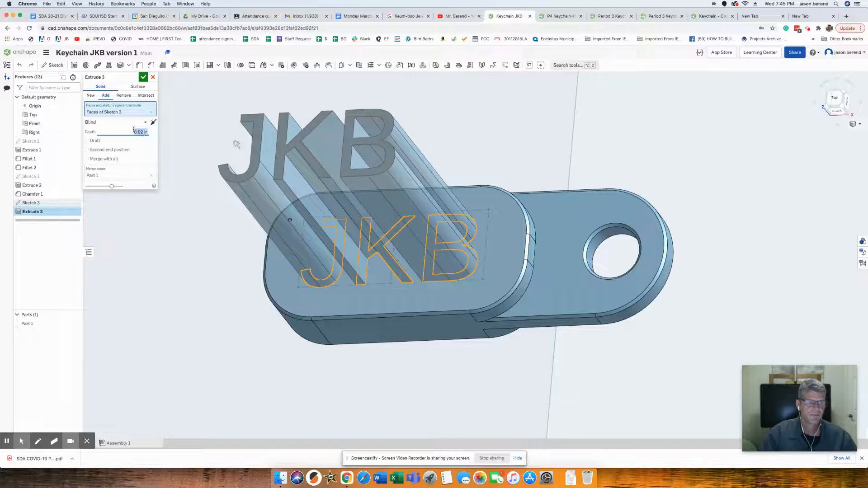
{"action": "key", "text": "Return"}
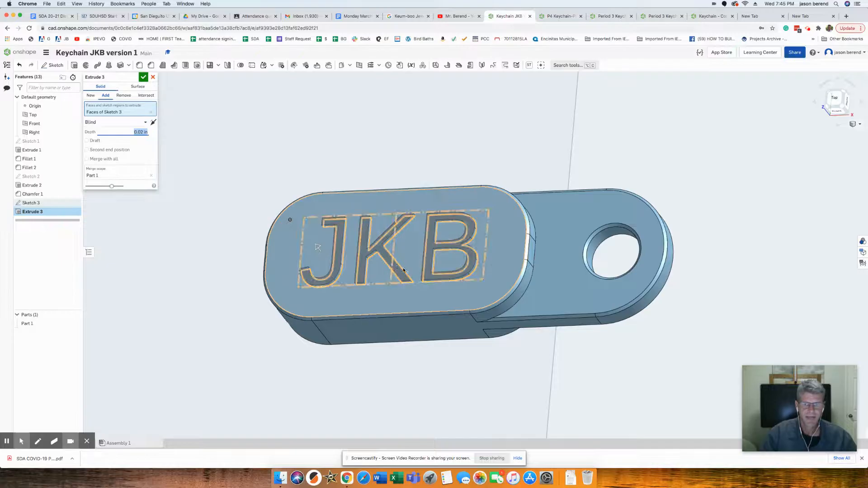
{"action": "scroll", "coordinate": [407, 269], "scroll_direction": "up", "scroll_amount": 5}
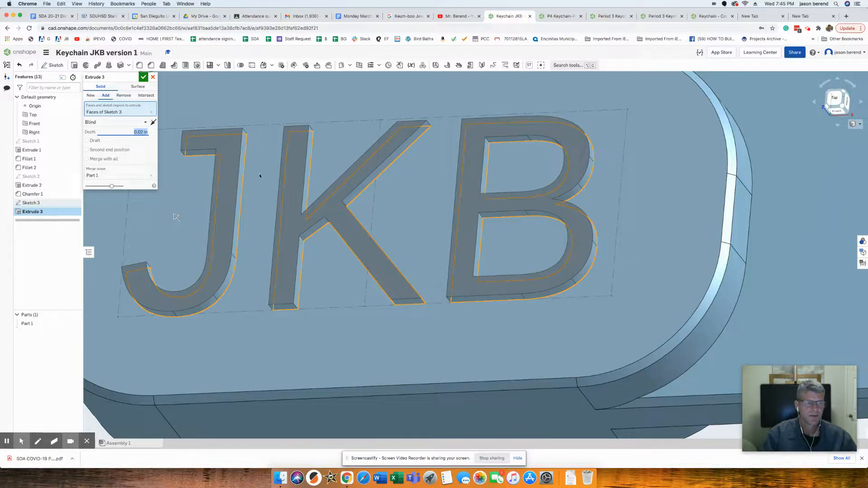
{"action": "left_click", "coordinate": [152, 123]}
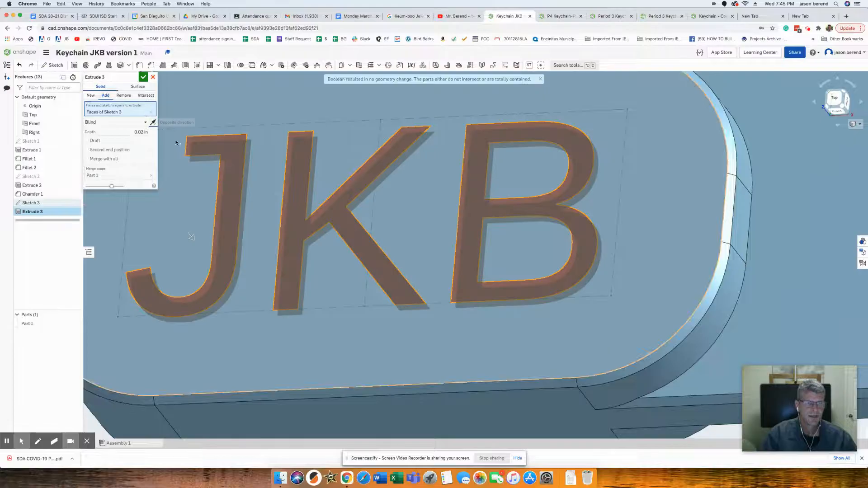
{"action": "scroll", "coordinate": [470, 278], "scroll_direction": "up", "scroll_amount": 1}
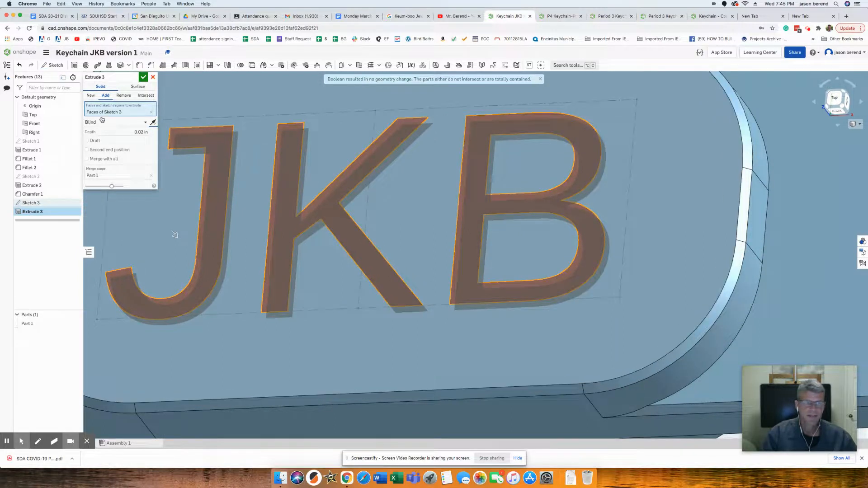
{"action": "left_click", "coordinate": [152, 122]}
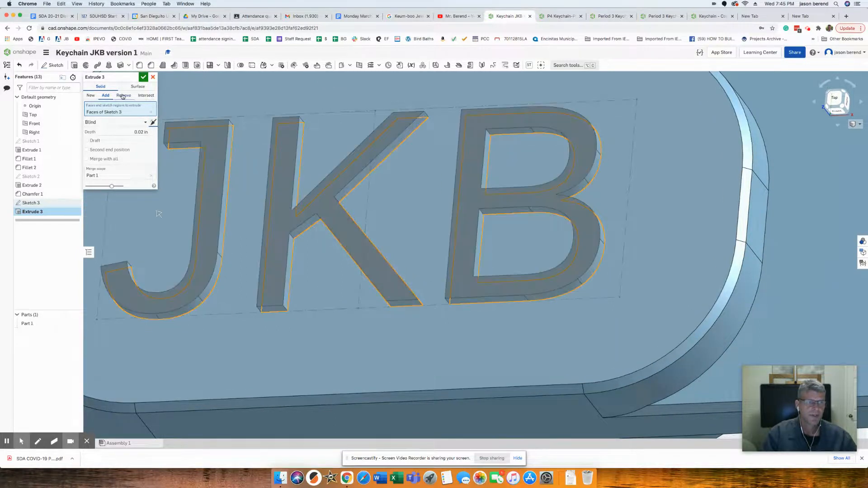
Switch the JKB extrusion to Remove, reverse its direction into the thick body and accept it
{"action": "left_click", "coordinate": [123, 96]}
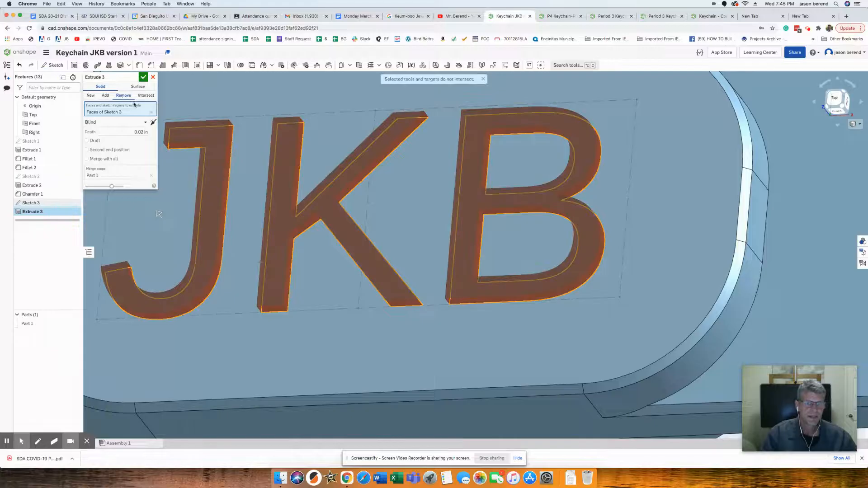
{"action": "scroll", "coordinate": [339, 244], "scroll_direction": "up", "scroll_amount": 1}
{"action": "right_click_drag", "start_coordinate": [430, 283], "coordinate": [210, 159]}
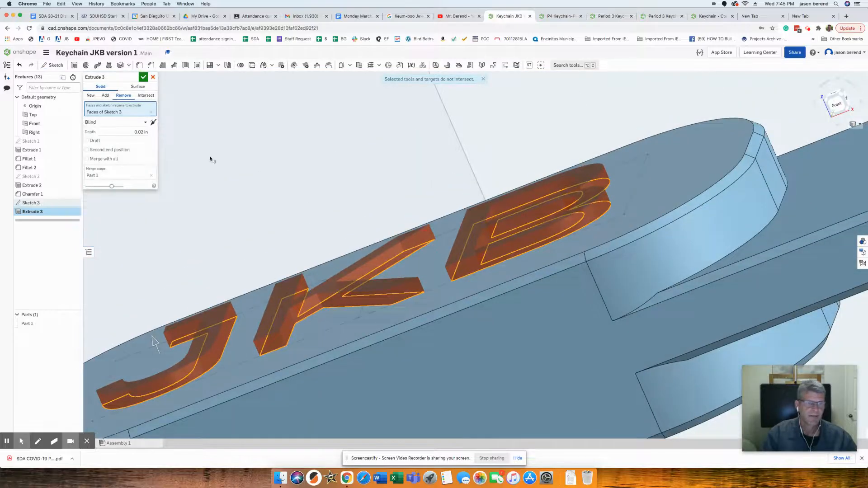
{"action": "left_click", "coordinate": [153, 123]}
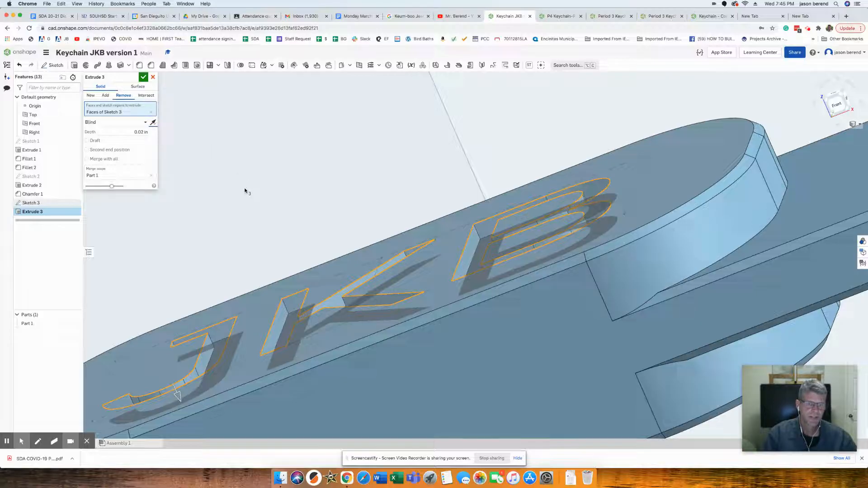
{"action": "right_click_drag", "start_coordinate": [264, 201], "coordinate": [264, 221]}
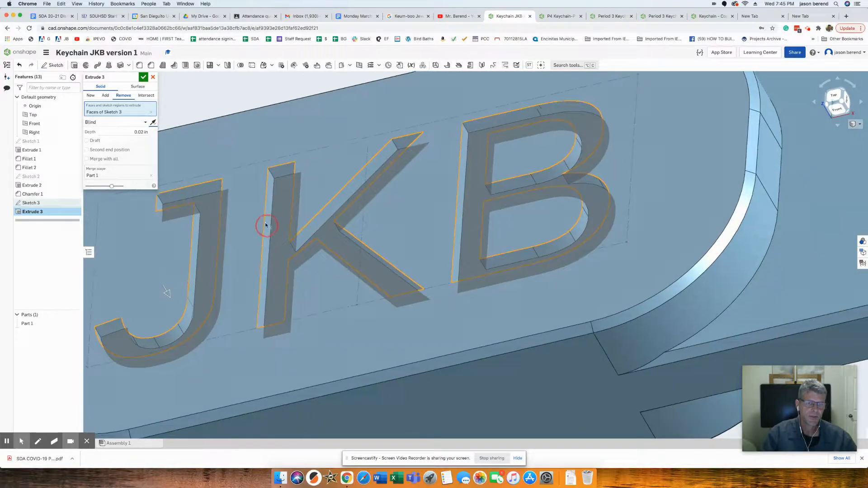
{"action": "left_click", "coordinate": [142, 77]}
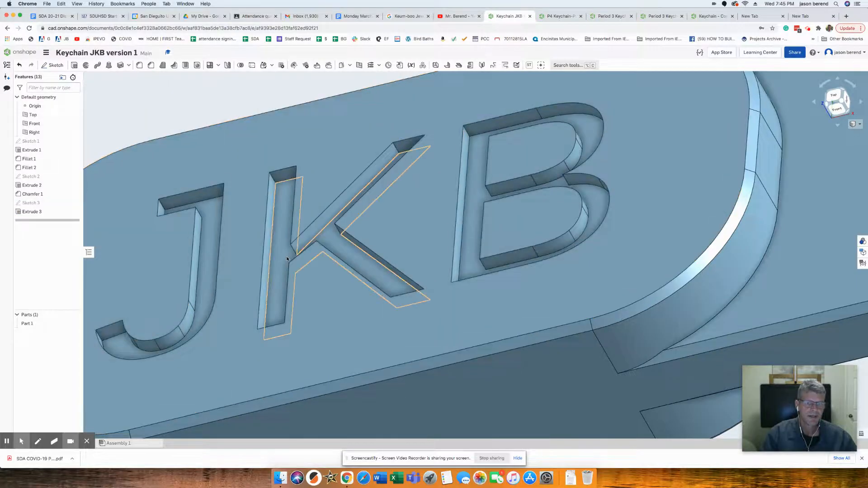
Start a sketch on the thick body's bottom face, viewed straight on from below
{"action": "scroll", "coordinate": [287, 256], "scroll_direction": "up", "scroll_amount": 3}
{"action": "scroll", "coordinate": [286, 256], "scroll_direction": "down", "scroll_amount": 8}
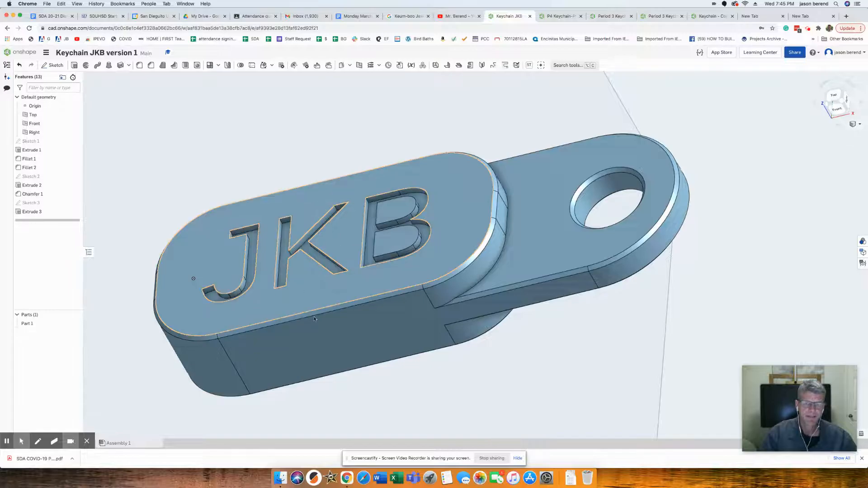
{"action": "right_click_drag", "start_coordinate": [364, 368], "coordinate": [356, 267]}
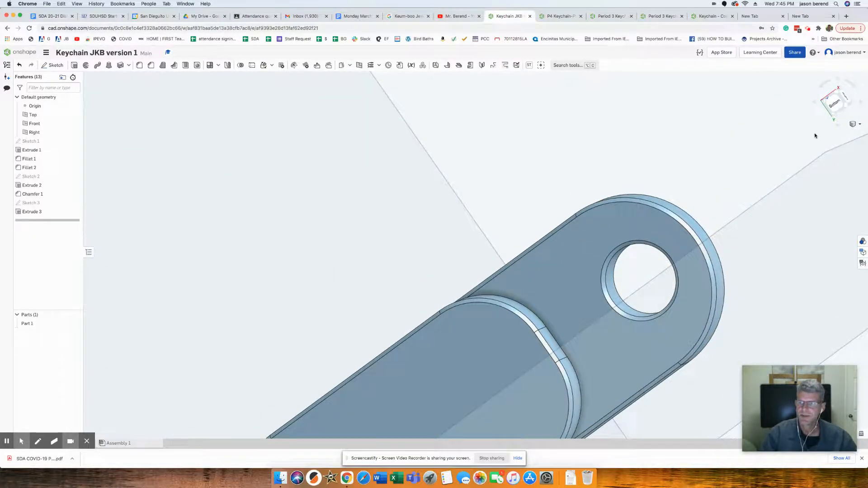
{"action": "left_click", "coordinate": [833, 106]}
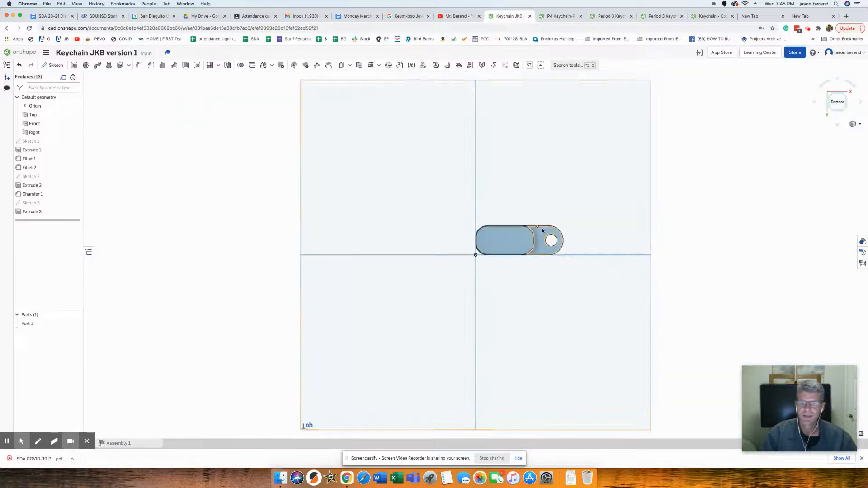
{"action": "scroll", "coordinate": [541, 230], "scroll_direction": "up", "scroll_amount": 10}
{"action": "left_click", "coordinate": [54, 65]}
{"action": "left_click", "coordinate": [379, 295]}
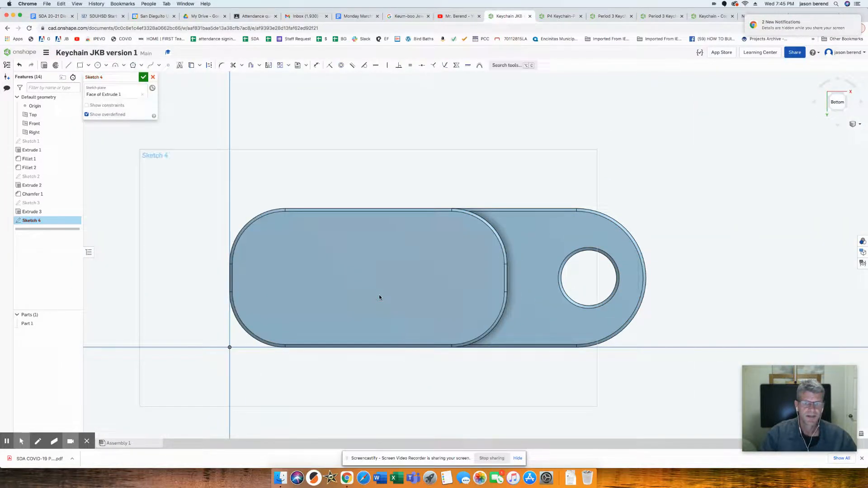
Draw a text box across most of the bottom face, enter the phone number in Open Sans and accept the text
{"action": "left_click", "coordinate": [179, 65]}
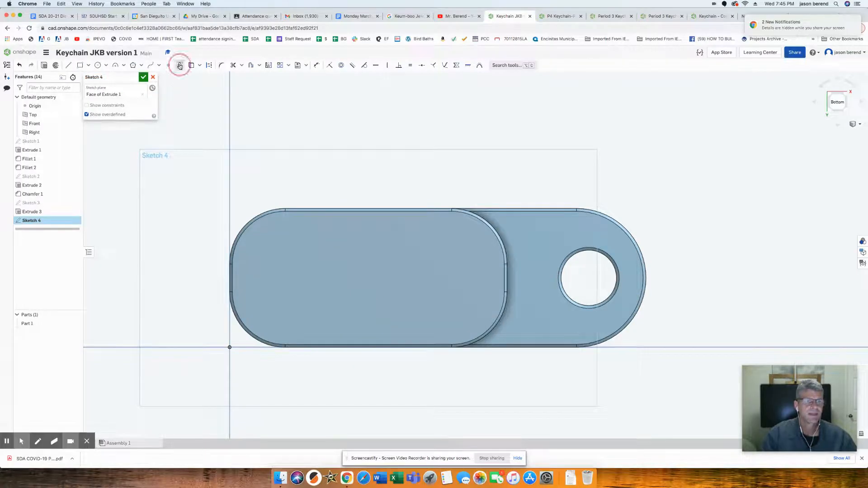
{"action": "left_click_drag", "start_coordinate": [256, 318], "coordinate": [479, 231]}
{"action": "type", "text": "760.123"}
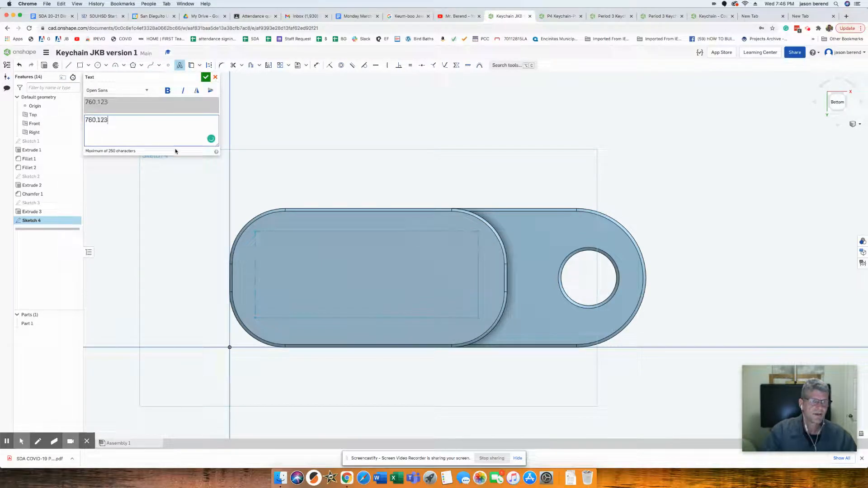
{"action": "type", "text": ".4567"}
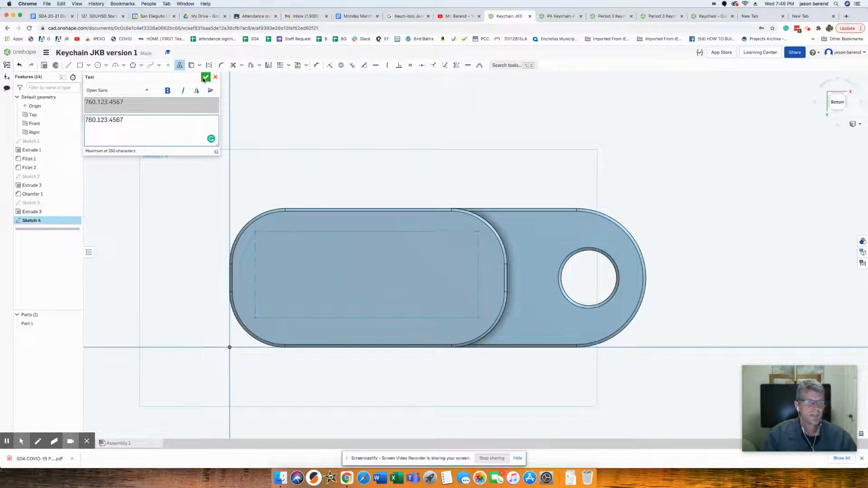
{"action": "left_click", "coordinate": [147, 91]}
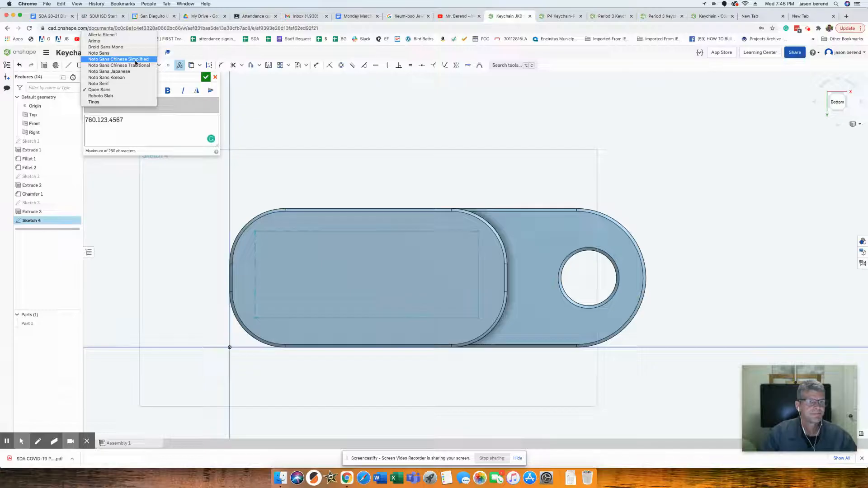
{"action": "left_click", "coordinate": [115, 90]}
{"action": "left_click", "coordinate": [205, 78]}
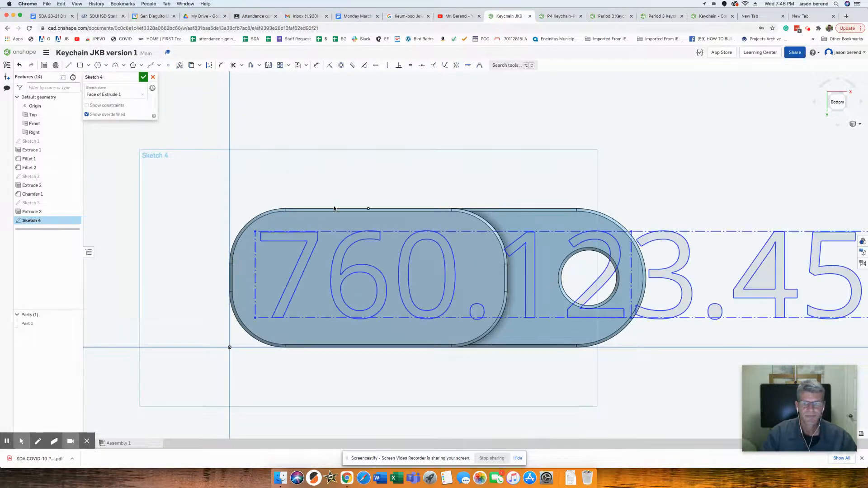
Dimension the phone number text box's width on the bottom face to 0.75 in
{"action": "scroll", "coordinate": [474, 236], "scroll_direction": "up", "scroll_amount": 2}
{"action": "scroll", "coordinate": [473, 235], "scroll_direction": "down", "scroll_amount": 5}
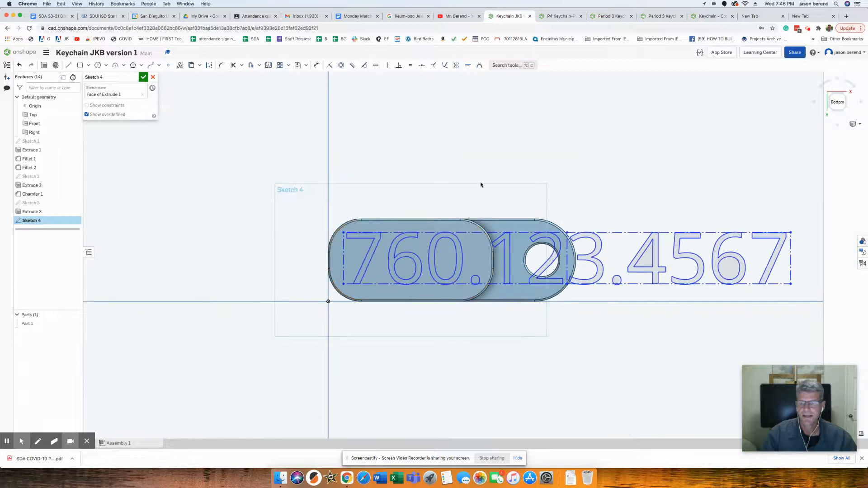
{"action": "left_click", "coordinate": [316, 65]}
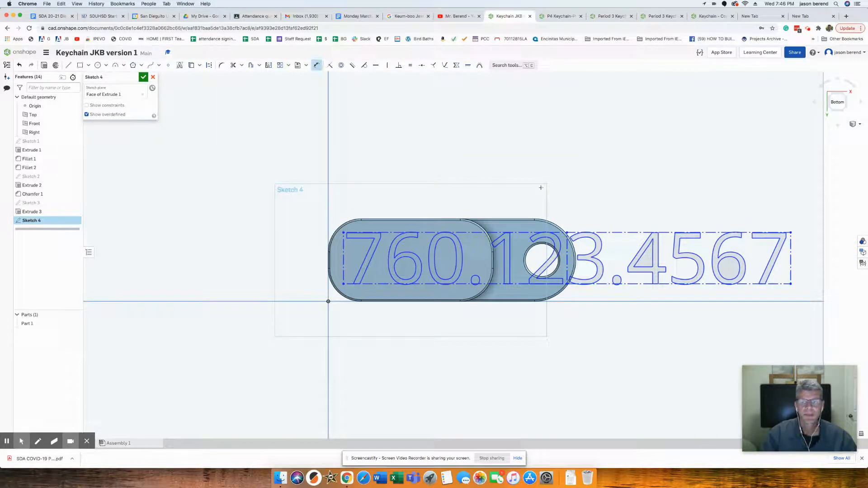
{"action": "left_click", "coordinate": [609, 233]}
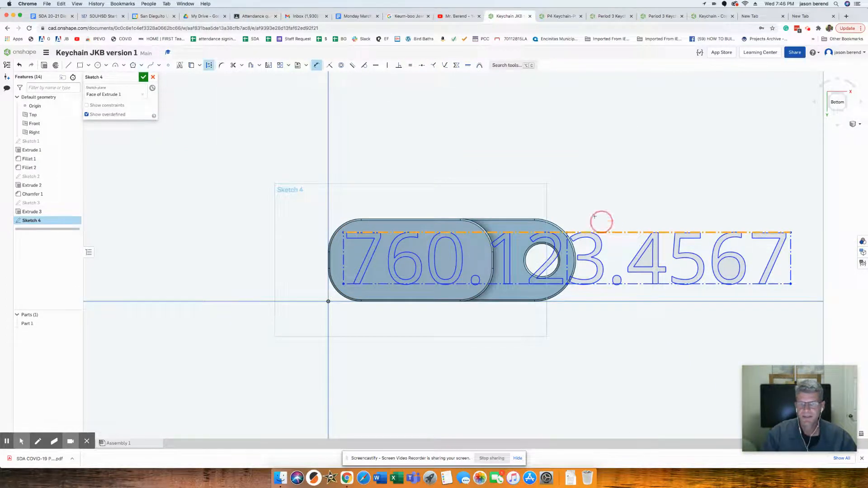
{"action": "left_click", "coordinate": [582, 193]}
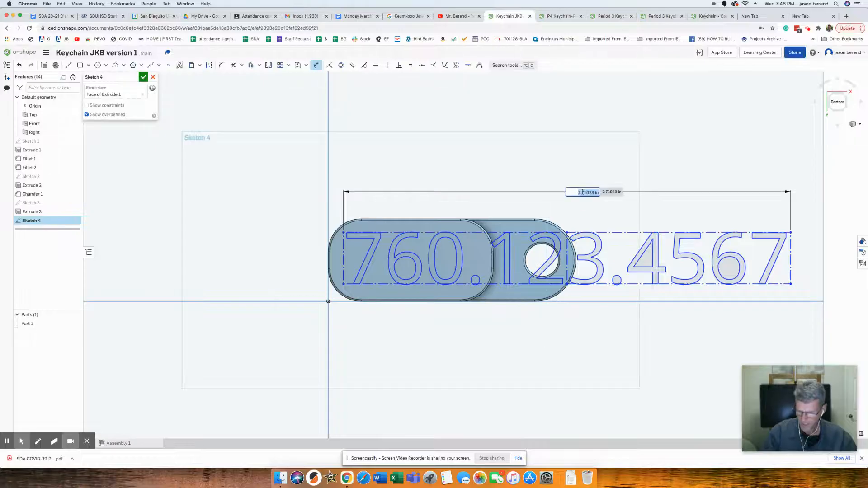
{"action": "key", "text": "BackSpace"}
{"action": "type", "text": ".75"}
{"action": "key", "text": "Return"}
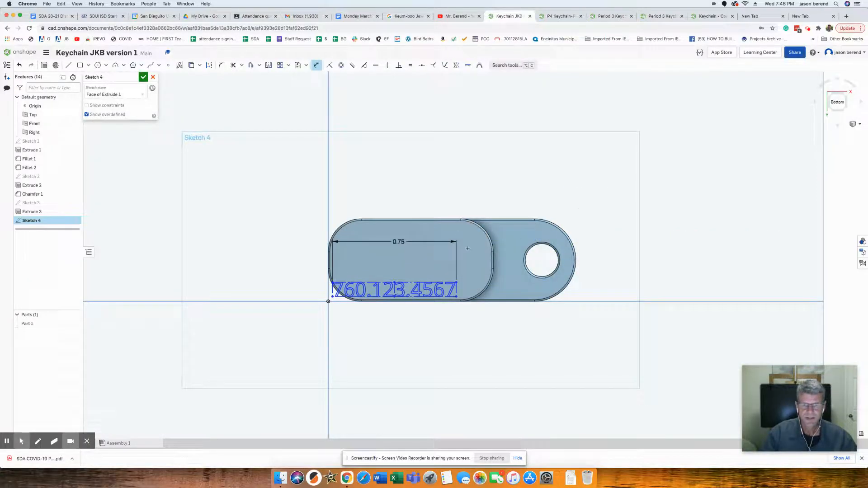
Dimension the gap between the text box's upper edge and the keychain's upper edge to 0.2 in
{"action": "left_click", "coordinate": [432, 282]}
{"action": "left_click", "coordinate": [506, 244]}
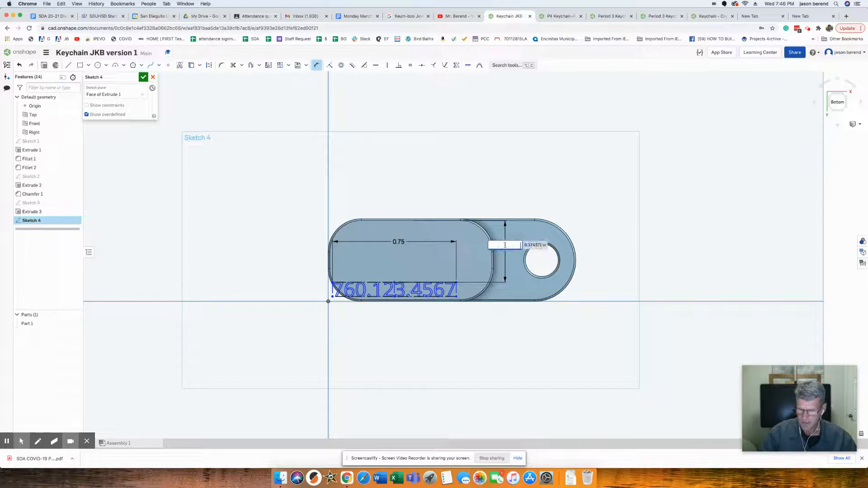
{"action": "type", "text": "0.2"}
{"action": "key", "text": "Return"}
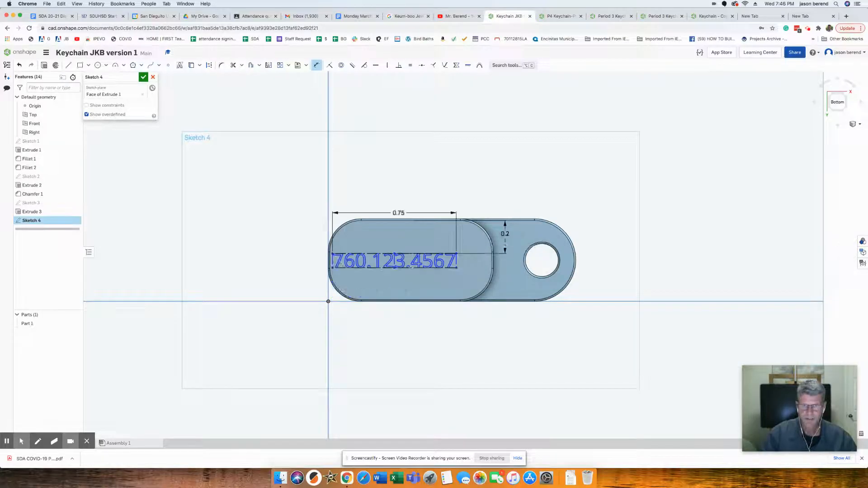
Dimension the distance from the text box's right side to the thick body's right edge to 0.17 in
{"action": "left_click", "coordinate": [458, 261]}
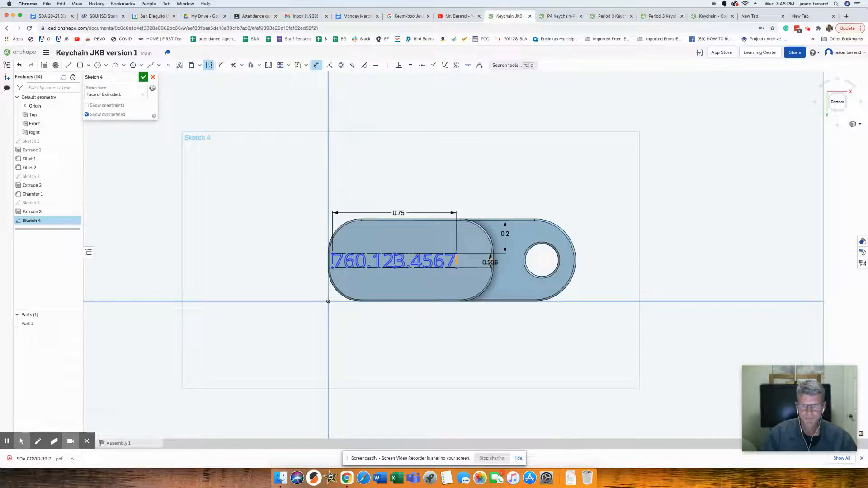
{"action": "scroll", "coordinate": [490, 262], "scroll_direction": "up", "scroll_amount": 5}
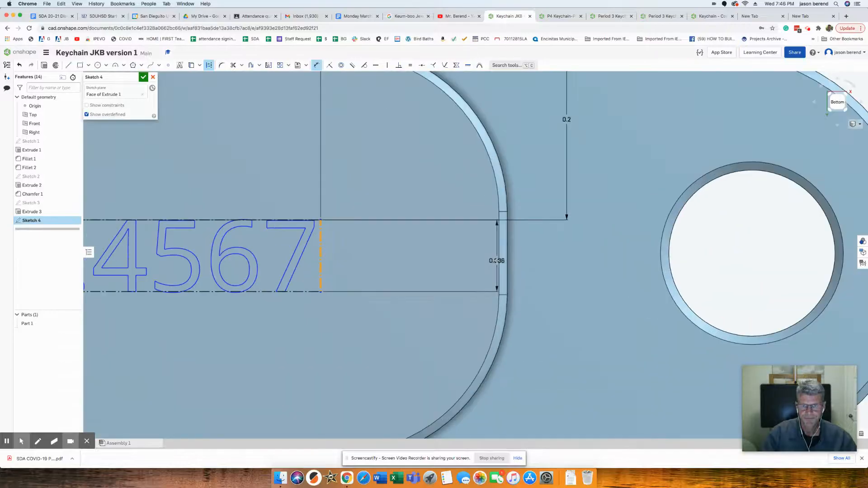
{"action": "left_click", "coordinate": [453, 305]}
{"action": "scroll", "coordinate": [452, 304], "scroll_direction": "down", "scroll_amount": 5}
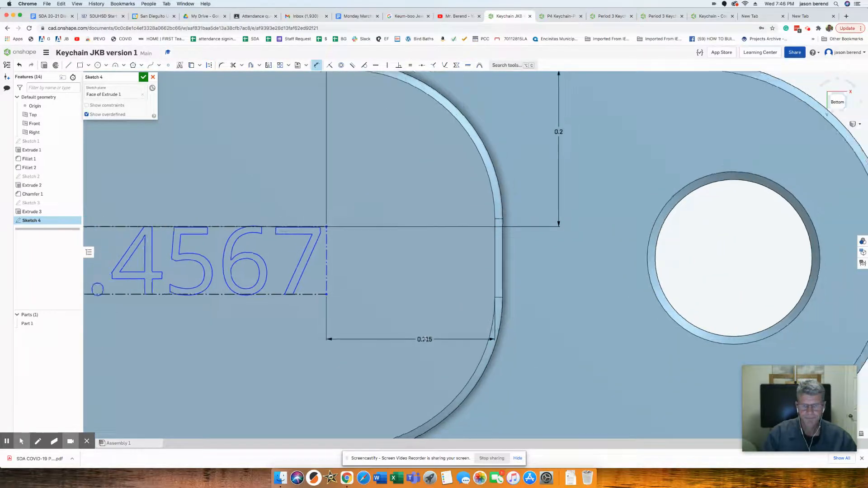
{"action": "left_click", "coordinate": [423, 408]}
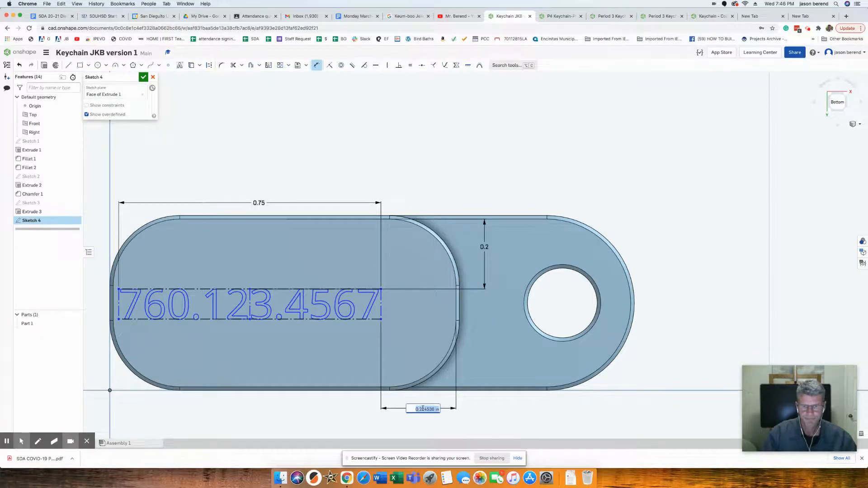
{"action": "key", "text": "BackSpace"}
{"action": "type", "text": "0.17"}
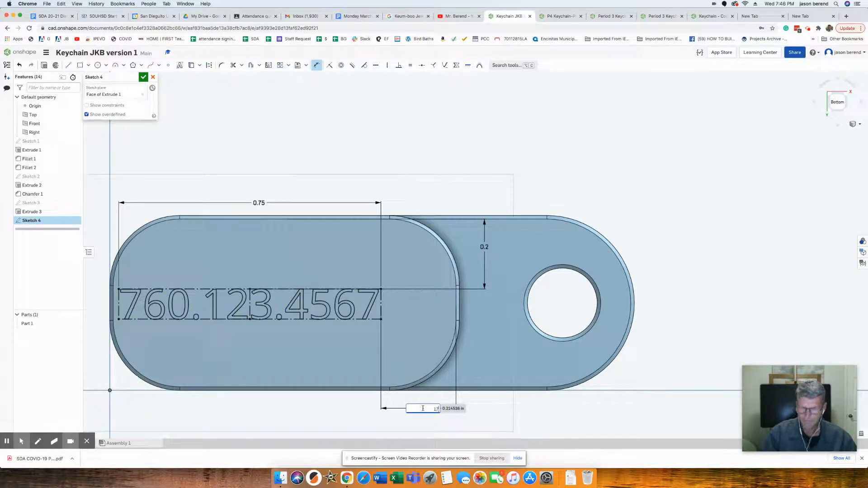
{"action": "key", "text": "Return"}
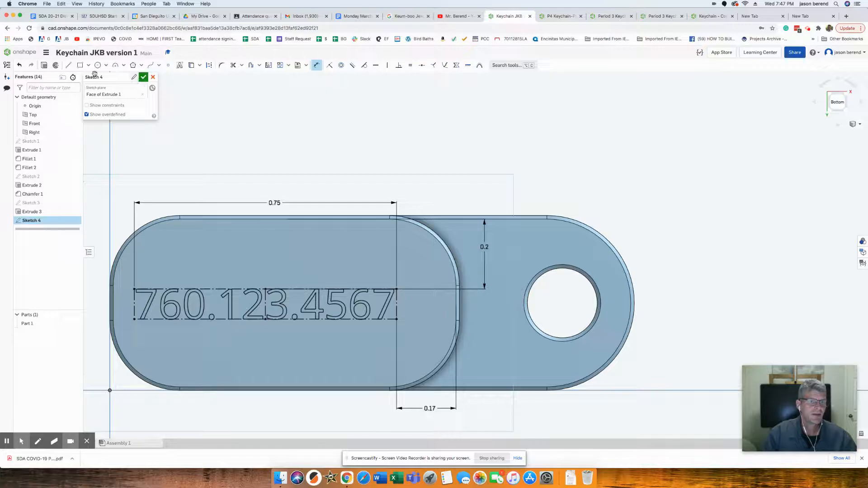
Extrude the phone number sketch as added material with a blind depth of 0.02 in and accept it
{"action": "left_click", "coordinate": [55, 65]}
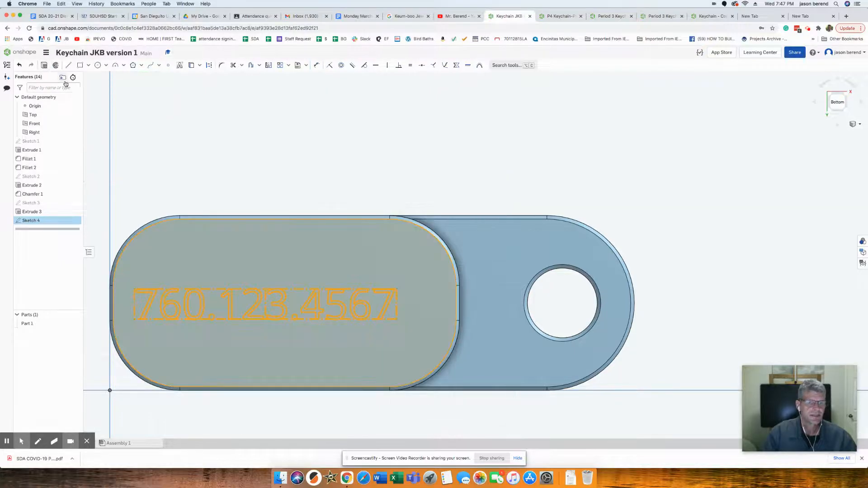
{"action": "right_click_drag", "start_coordinate": [287, 203], "coordinate": [276, 207]}
{"action": "left_click", "coordinate": [141, 132]}
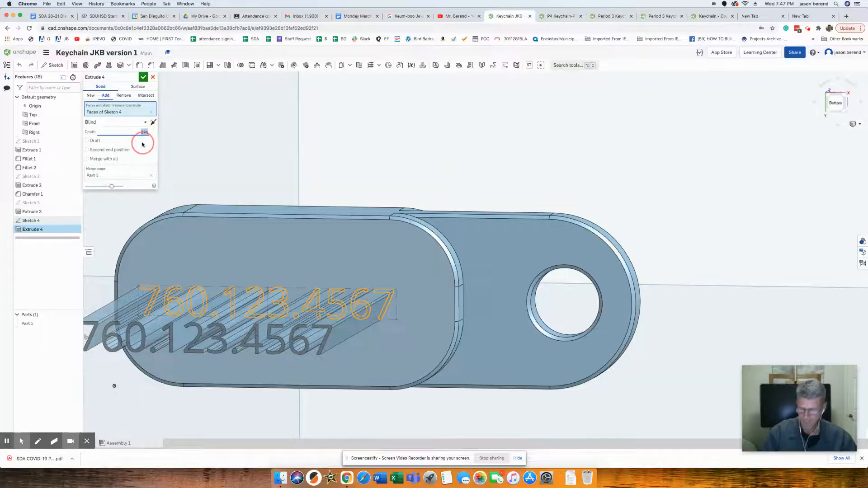
{"action": "type", "text": ".02"}
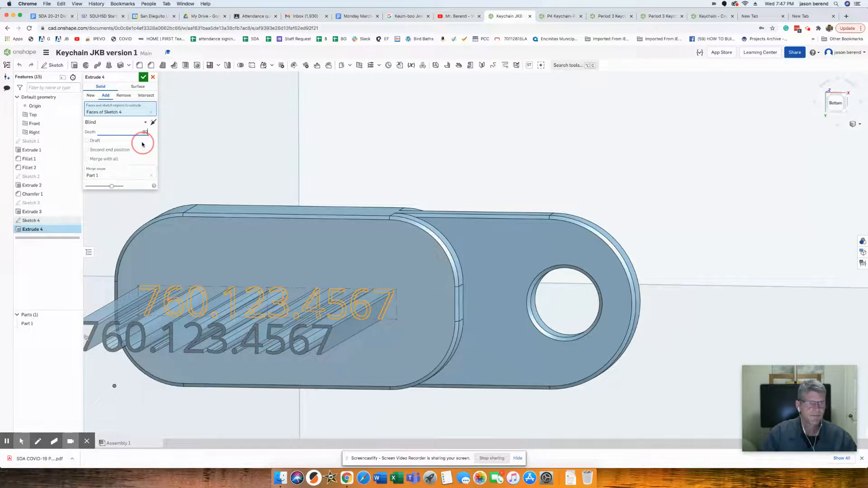
{"action": "key", "text": "Return"}
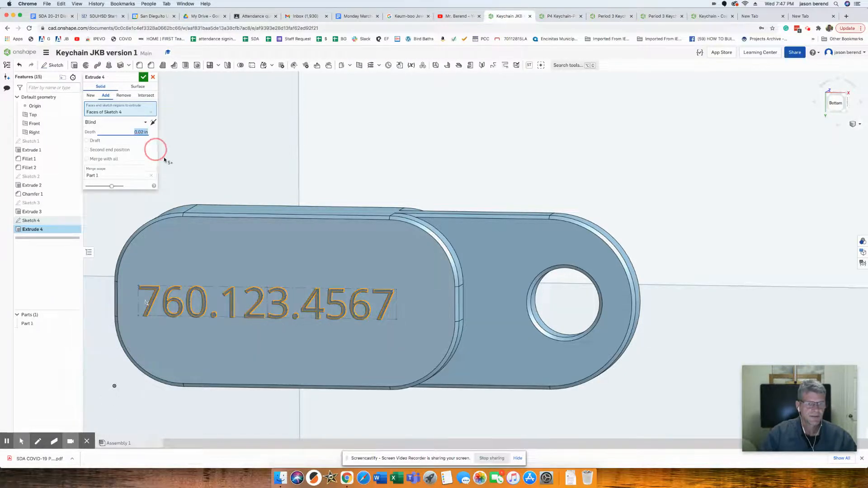
{"action": "mouse_move", "coordinate": [315, 279]}
{"action": "right_mouse_down"}
{"action": "mouse_move", "coordinate": [310, 304]}
{"action": "mouse_move", "coordinate": [322, 294]}
{"action": "right_mouse_up"}
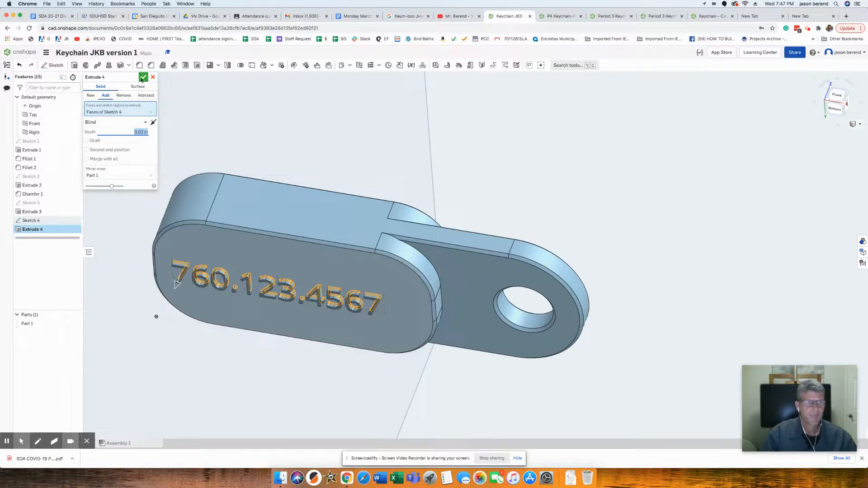
{"action": "left_click", "coordinate": [143, 77]}
{"action": "right_click_drag", "start_coordinate": [304, 219], "coordinate": [305, 275]}
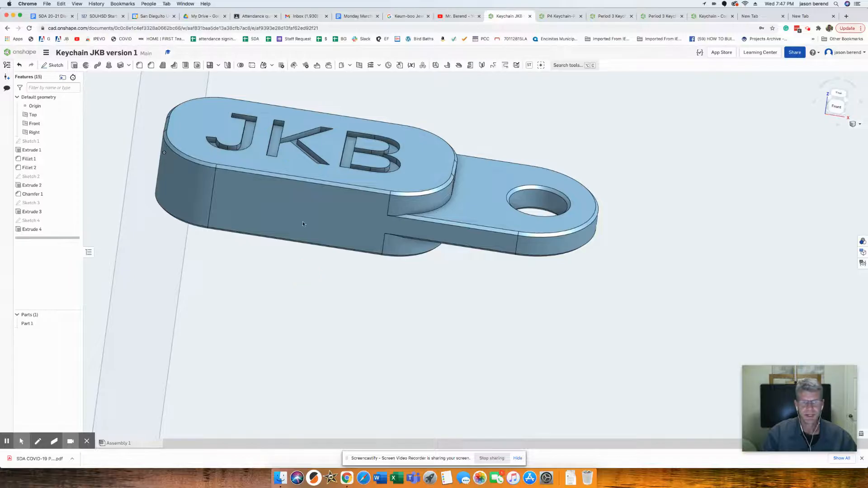
{"action": "scroll", "coordinate": [310, 186], "scroll_direction": "down", "scroll_amount": 2}
{"action": "middle_click_drag", "start_coordinate": [311, 187], "coordinate": [334, 251]}
{"action": "right_click_drag", "start_coordinate": [333, 249], "coordinate": [398, 201]}
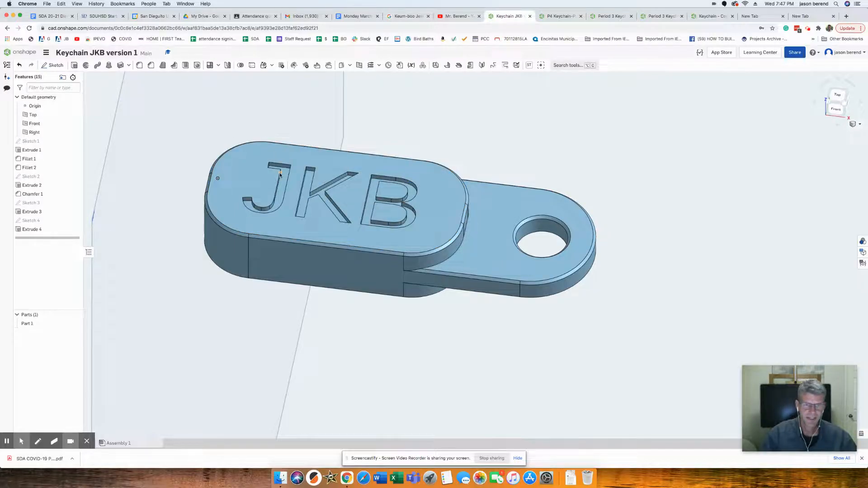
{"action": "scroll", "coordinate": [203, 201], "scroll_direction": "up", "scroll_amount": 2}
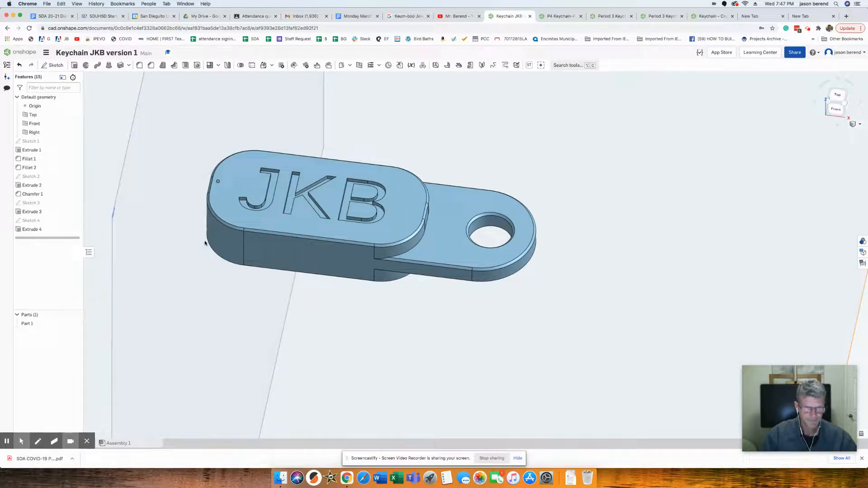
Reopen the first profile sketch for editing and dimension the thick section's height at its left end
{"action": "double_click", "coordinate": [29, 141]}
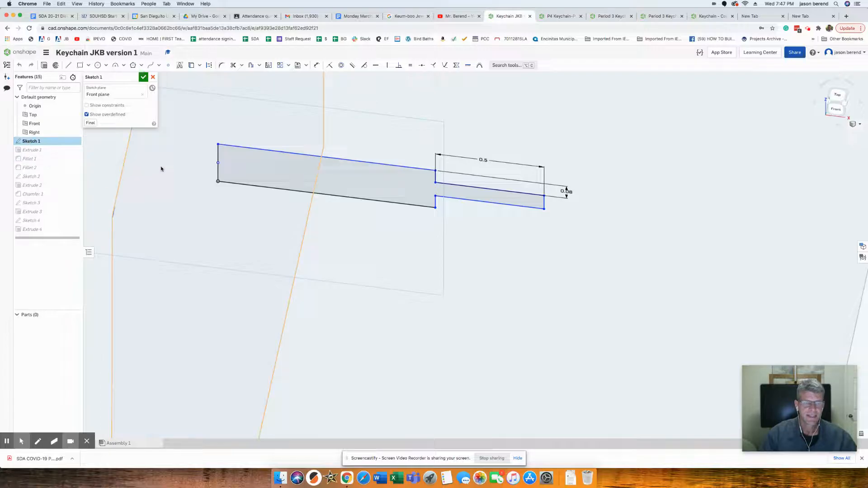
{"action": "left_click", "coordinate": [317, 65]}
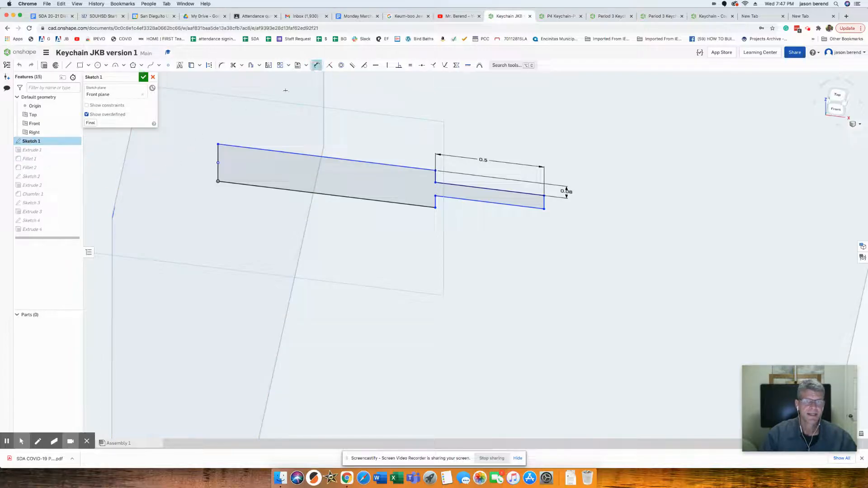
{"action": "left_click", "coordinate": [219, 159]}
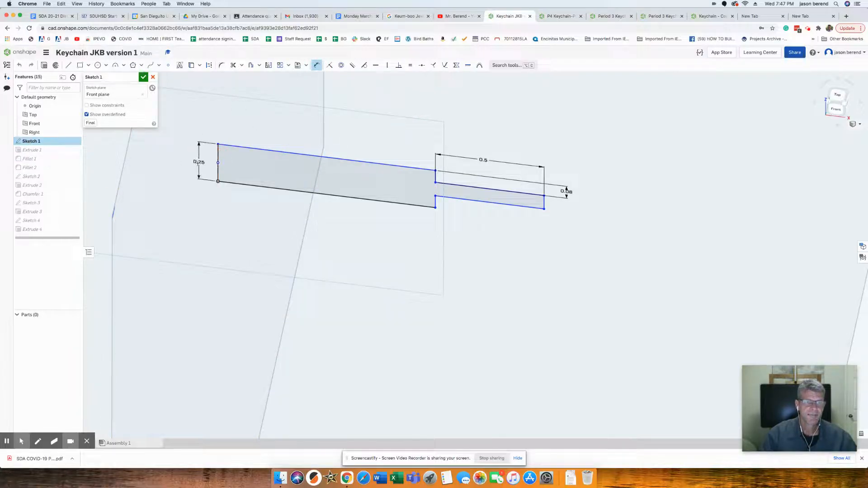
{"action": "left_click", "coordinate": [197, 164]}
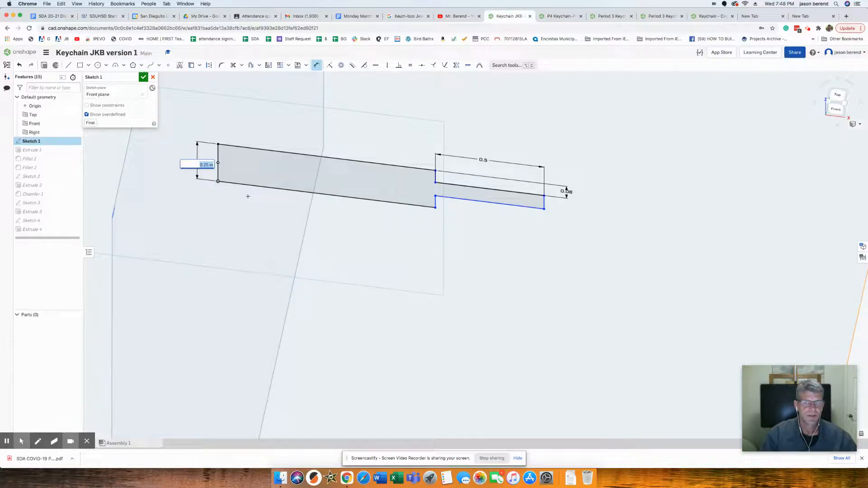
{"action": "key", "text": "Return"}
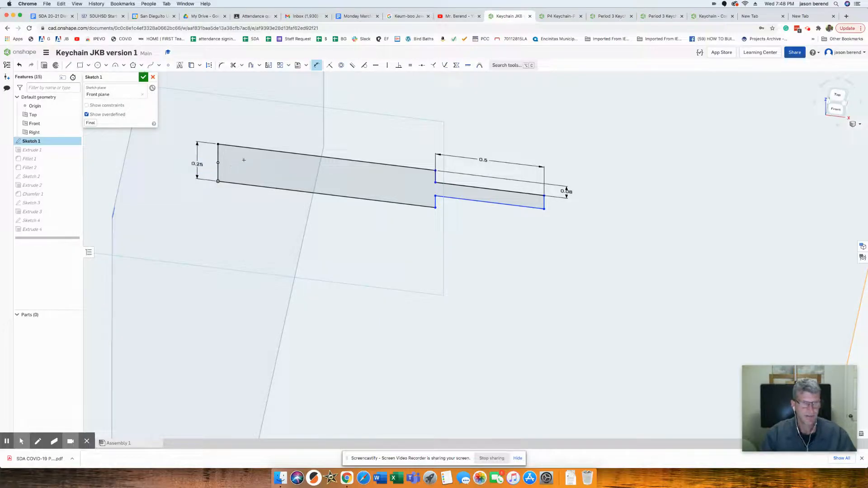
{"action": "key", "text": "Escape"}
Set the thick section's height in the profile sketch to 0.18 in
{"action": "double_click", "coordinate": [199, 164]}
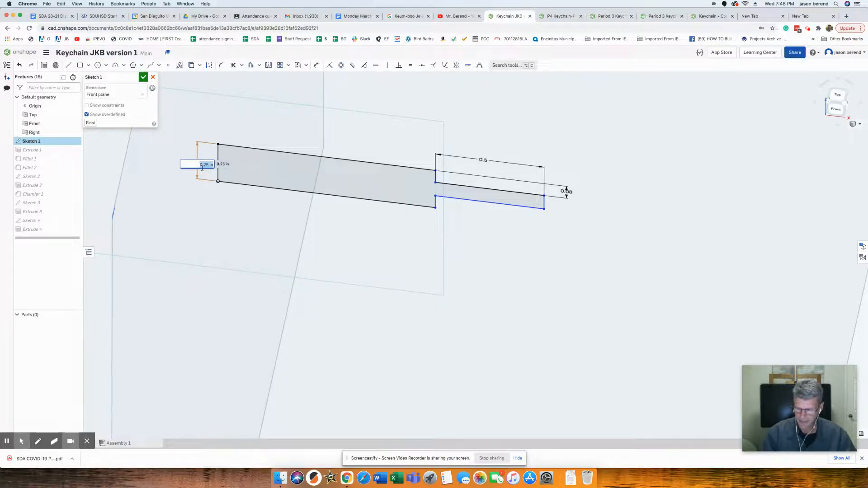
{"action": "key", "text": "BackSpace"}
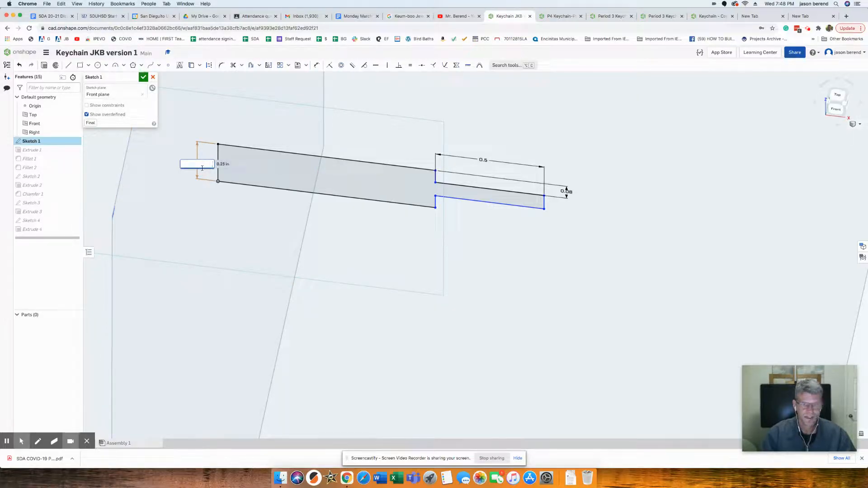
{"action": "type", "text": ".18"}
{"action": "key", "text": "Return"}
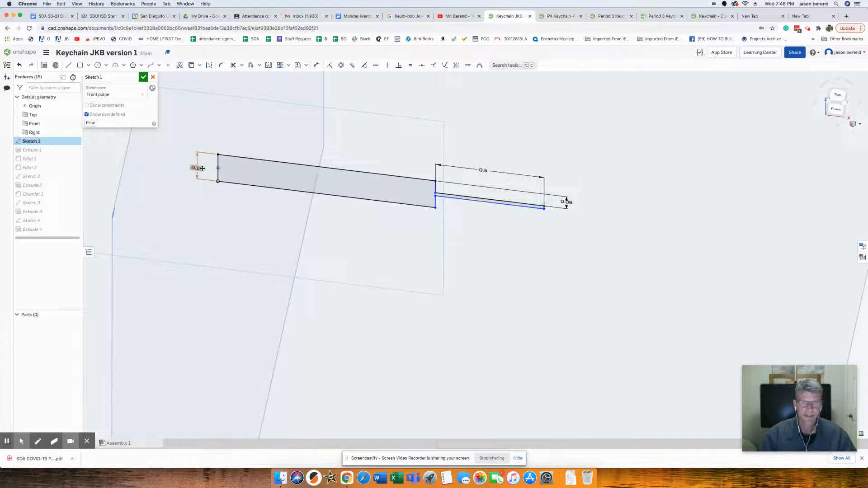
Set the step from the thick section's top edge down to the thin tab's top edge to 0.04 in
{"action": "scroll", "coordinate": [549, 206], "scroll_direction": "up", "scroll_amount": 5}
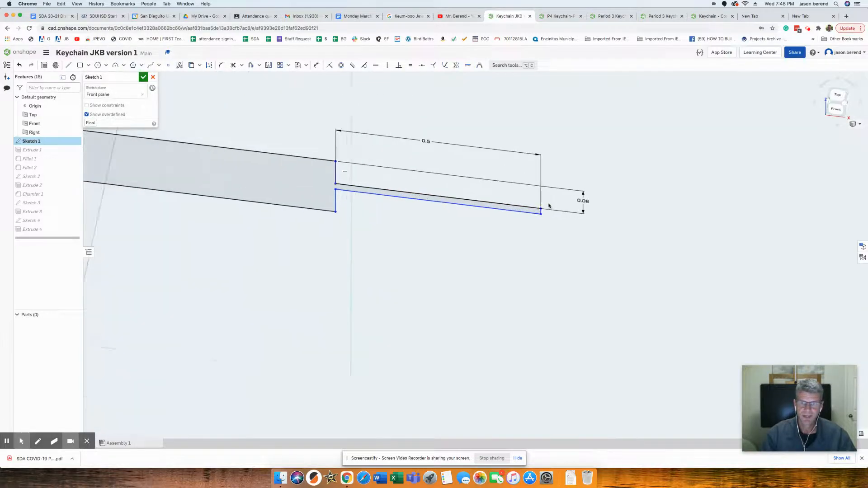
{"action": "scroll", "coordinate": [549, 206], "scroll_direction": "up", "scroll_amount": 4}
{"action": "double_click", "coordinate": [605, 200]}
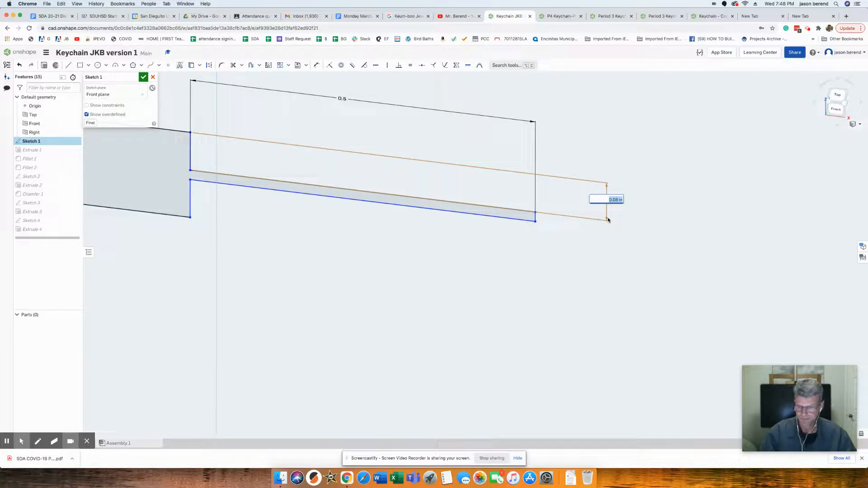
{"action": "key", "text": "BackSpace"}
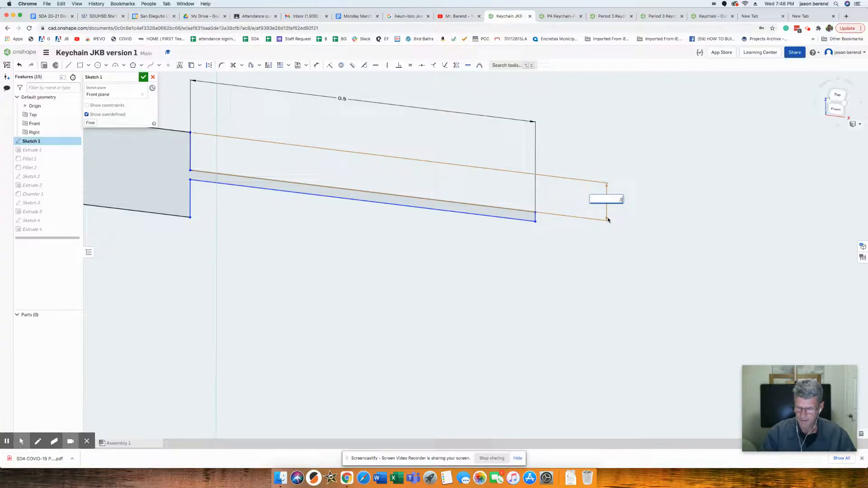
{"action": "type", "text": ".04"}
{"action": "key", "text": "Return"}
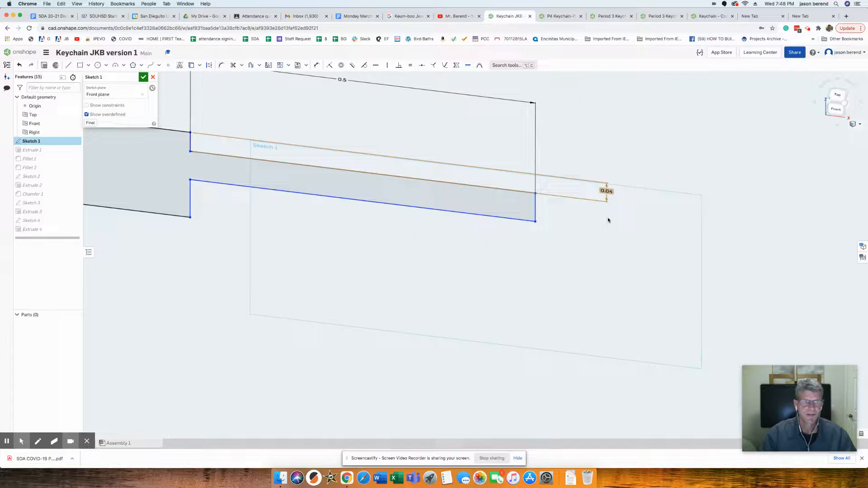
{"action": "scroll", "coordinate": [427, 244], "scroll_direction": "down", "scroll_amount": 2}
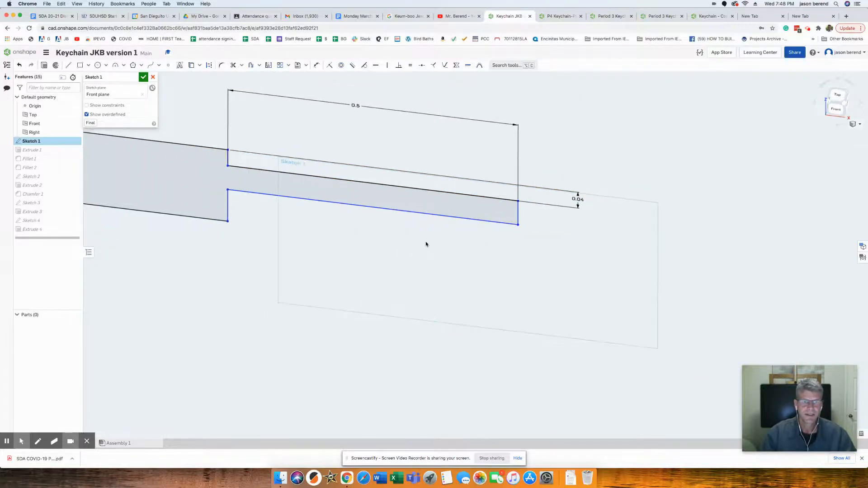
{"action": "scroll", "coordinate": [427, 244], "scroll_direction": "down", "scroll_amount": 2}
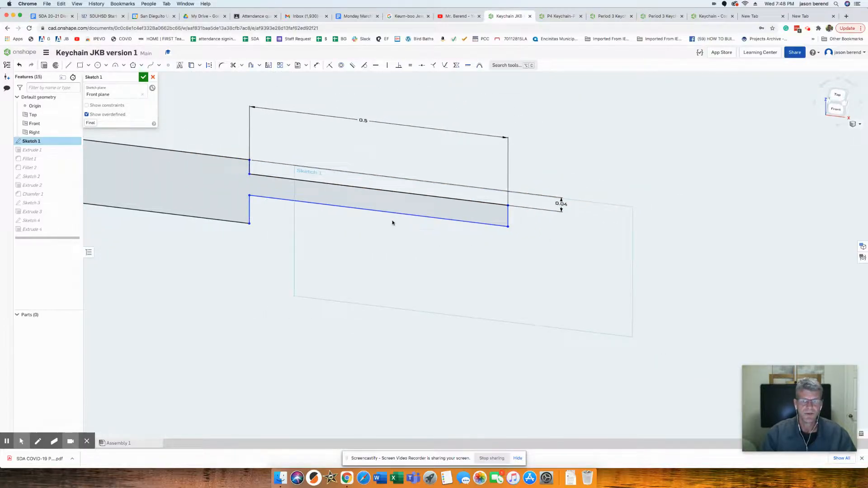
Dimension the step from the thin tab's bottom edge to the thick section's bottom edge at 0.04 in
{"action": "left_click", "coordinate": [316, 65]}
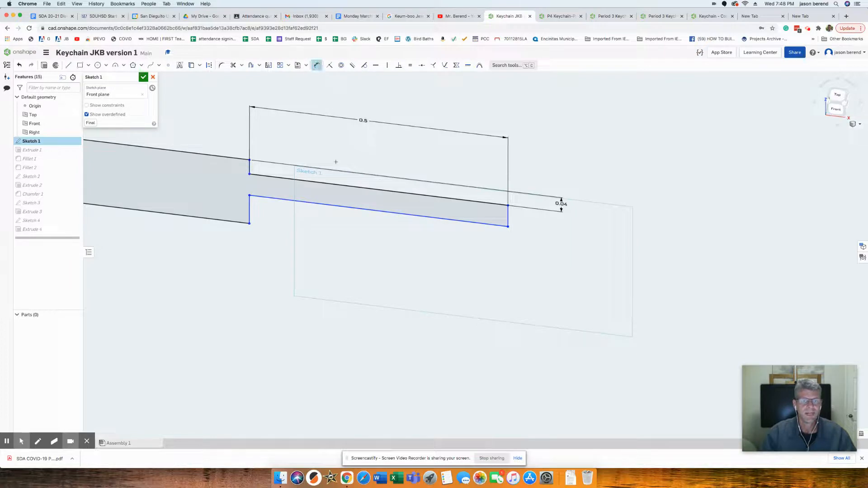
{"action": "left_click", "coordinate": [333, 205]}
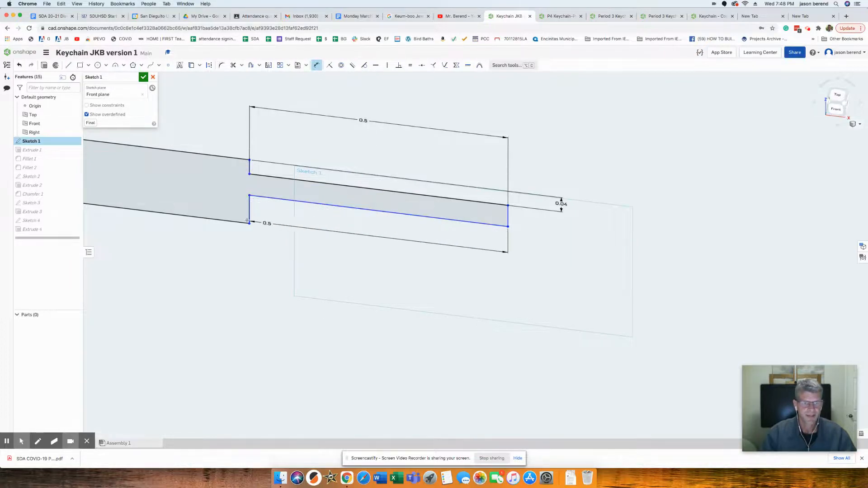
{"action": "left_click", "coordinate": [230, 222]}
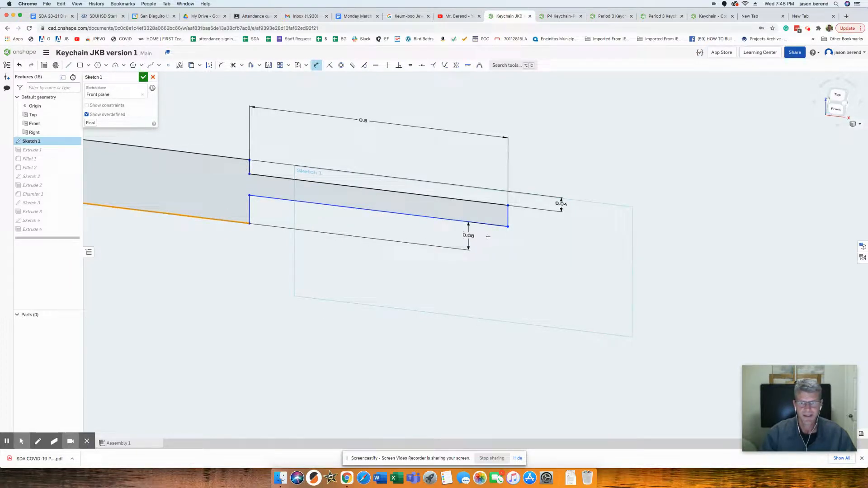
{"action": "left_click", "coordinate": [550, 245]}
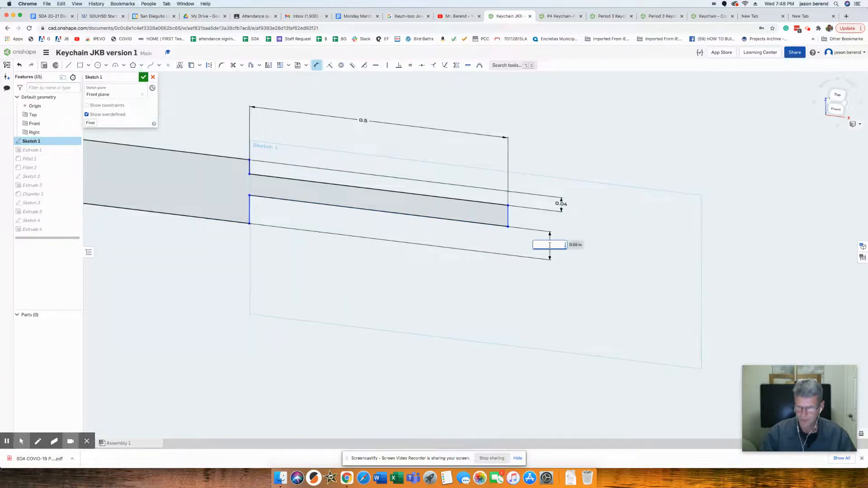
{"action": "type", "text": ".04"}
{"action": "key", "text": "Return"}
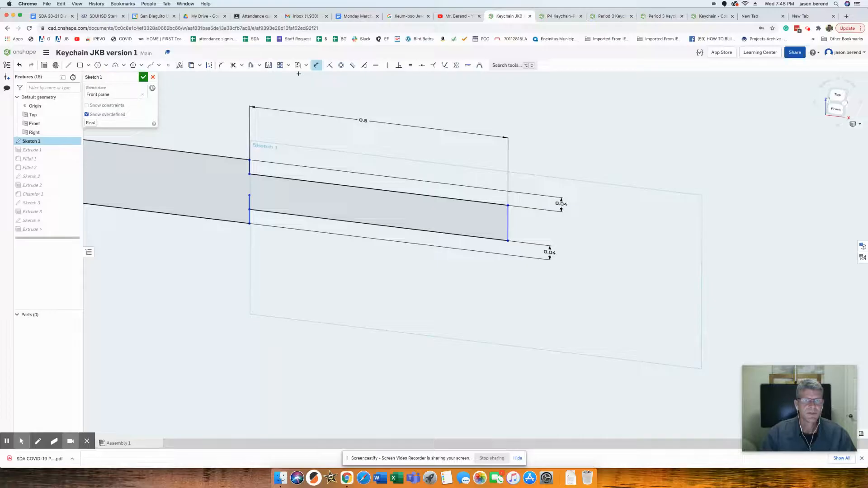
Trim the leftover vertical line segment inside the profile where the thin tab meets the thick section, and accept the sketch
{"action": "left_click", "coordinate": [233, 65]}
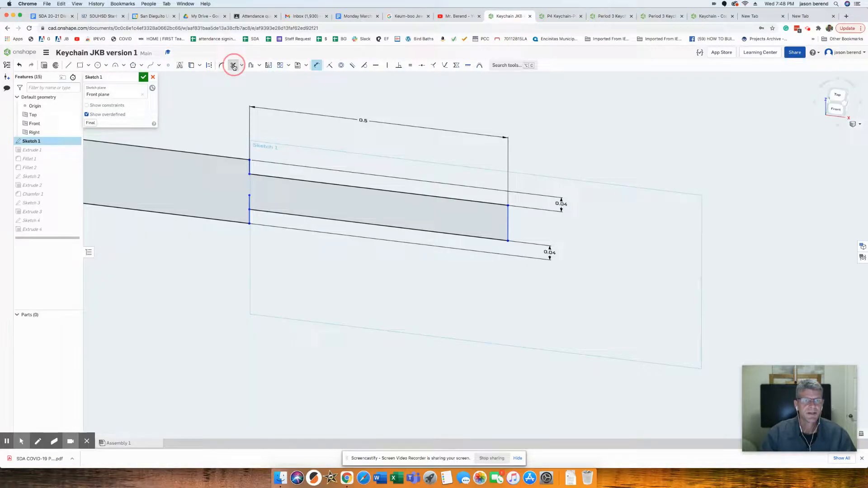
{"action": "left_click", "coordinate": [249, 199]}
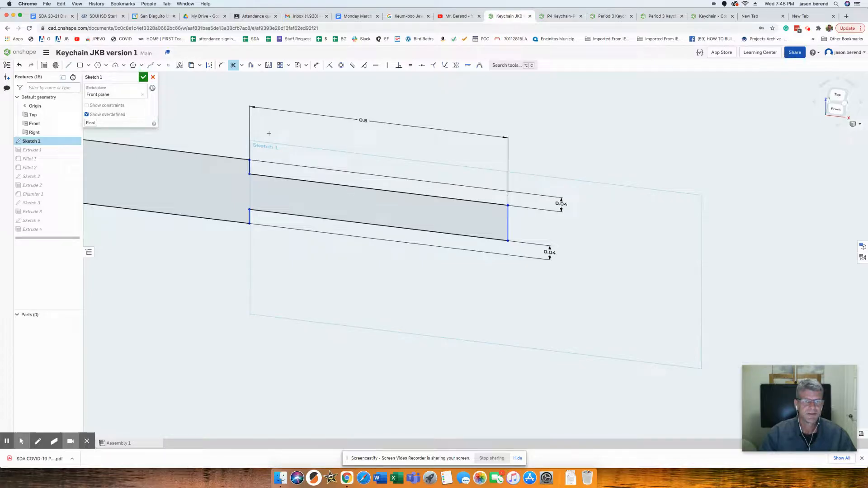
{"action": "left_click", "coordinate": [143, 77]}
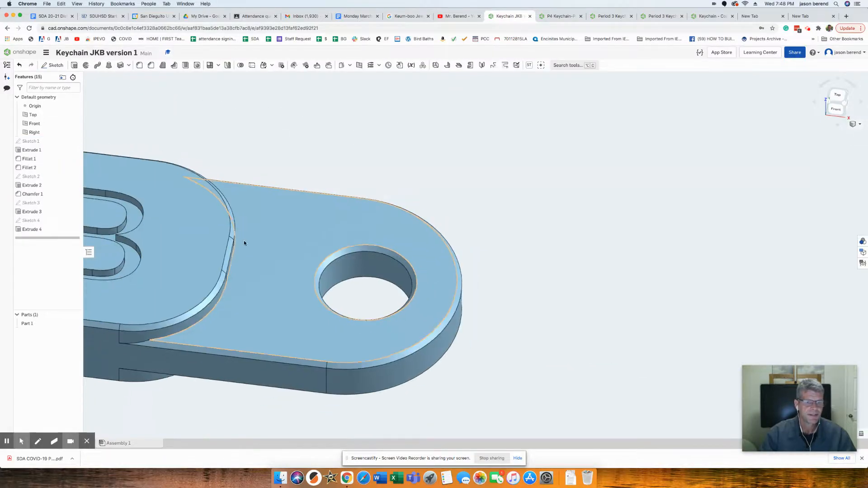
Edit the first fillet on the thick section's vertical corners, setting its radius to 0.25 in, and accept it
{"action": "scroll", "coordinate": [245, 243], "scroll_direction": "down", "scroll_amount": 4}
{"action": "middle_click_drag", "start_coordinate": [244, 242], "coordinate": [420, 239]}
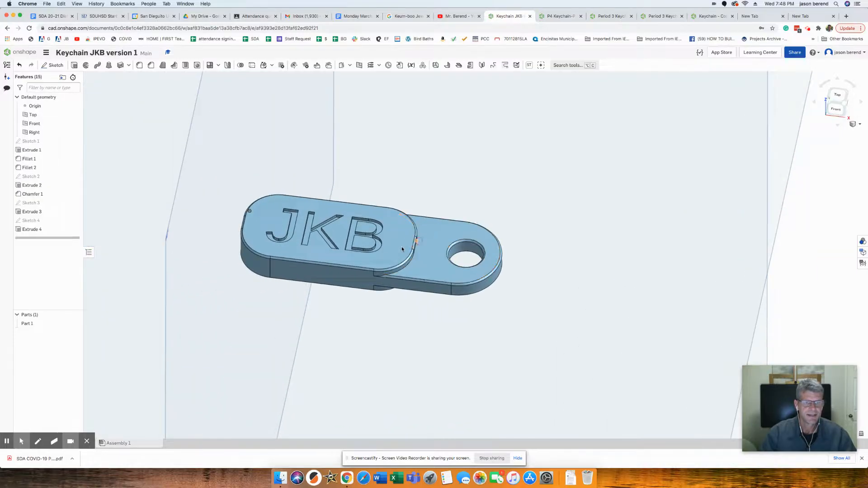
{"action": "scroll", "coordinate": [375, 260], "scroll_direction": "up", "scroll_amount": 5}
{"action": "mouse_move", "coordinate": [363, 266]}
{"action": "right_mouse_down"}
{"action": "mouse_move", "coordinate": [351, 237]}
{"action": "mouse_move", "coordinate": [357, 227]}
{"action": "mouse_move", "coordinate": [364, 235]}
{"action": "mouse_move", "coordinate": [360, 259]}
{"action": "right_mouse_up"}
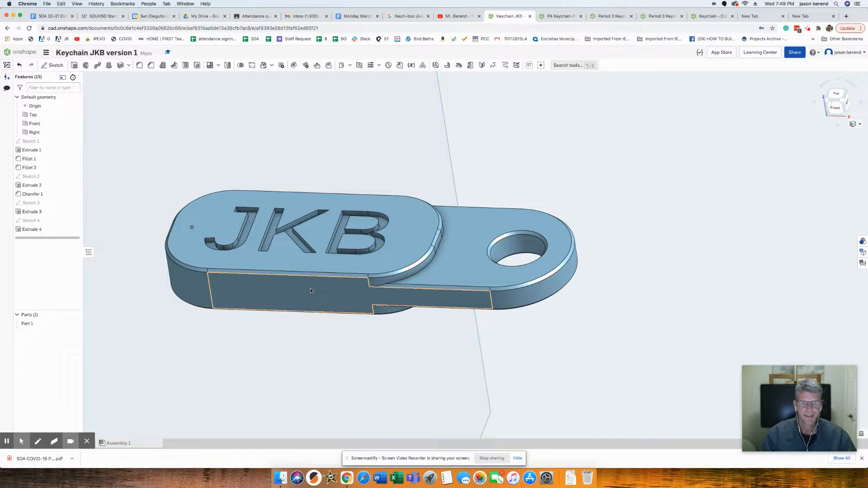
{"action": "double_click", "coordinate": [29, 160]}
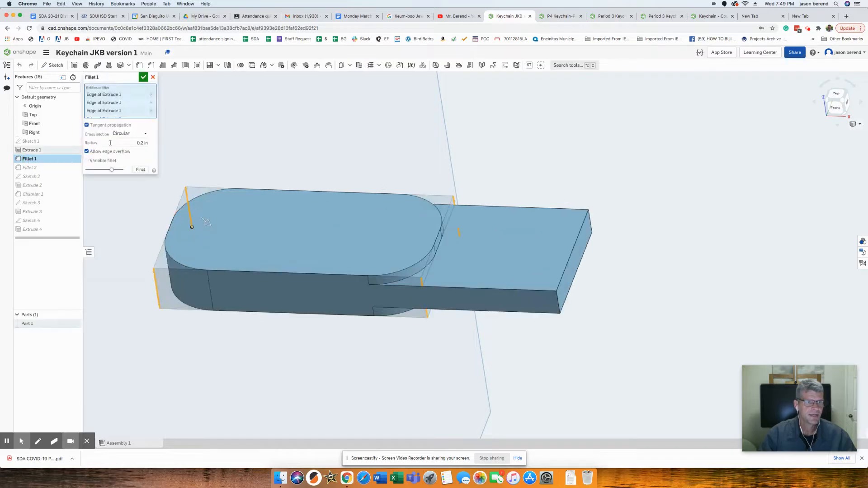
{"action": "left_click", "coordinate": [131, 143]}
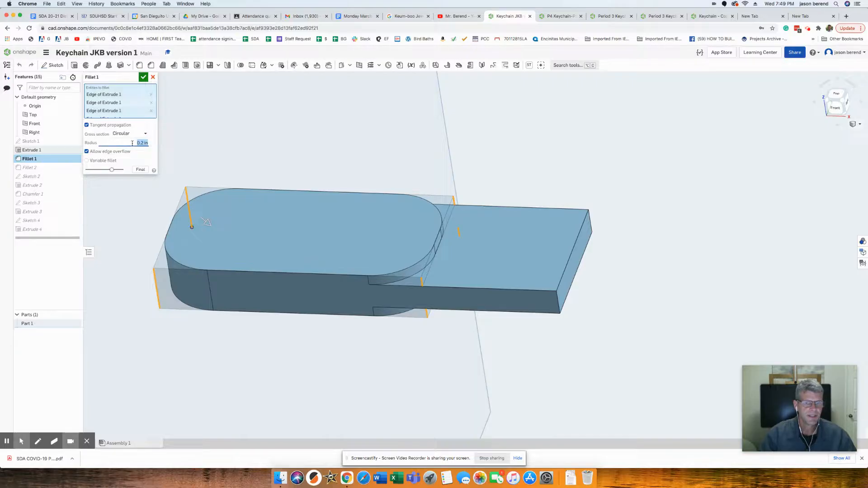
{"action": "left_click", "coordinate": [143, 143]}
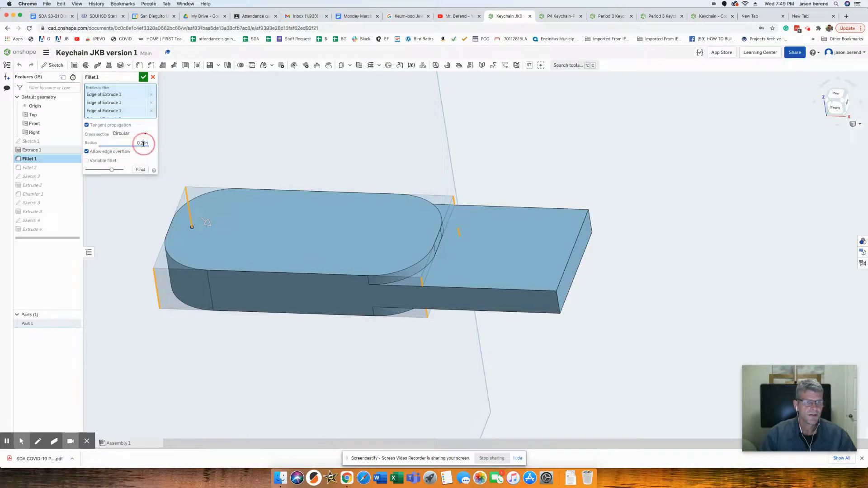
{"action": "type", "text": "5"}
{"action": "key", "text": "Return"}
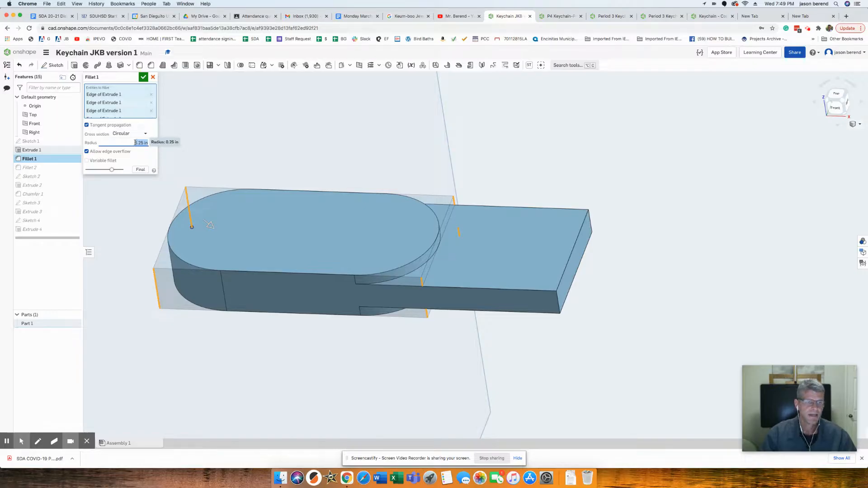
{"action": "left_click", "coordinate": [143, 77]}
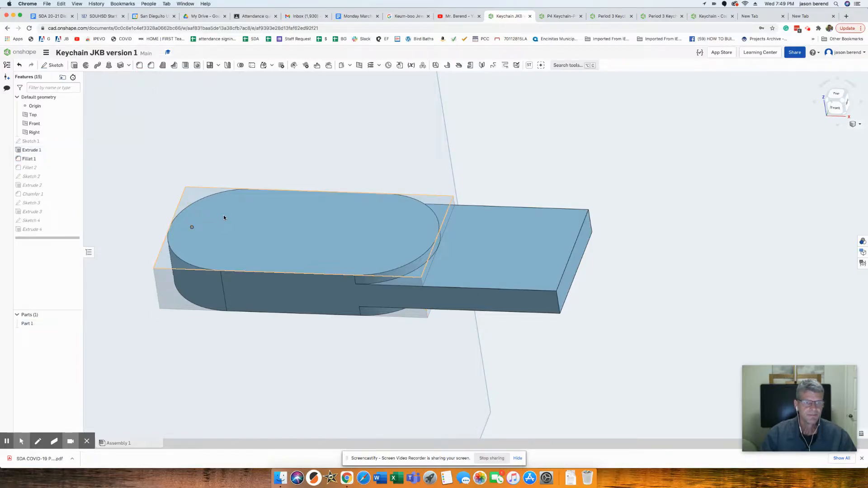
Review the updated keychain from above, the Period 4 and Period 3 keychain build plates, and the Keychain - Copy model
{"action": "right_click_drag", "start_coordinate": [272, 293], "coordinate": [270, 312]}
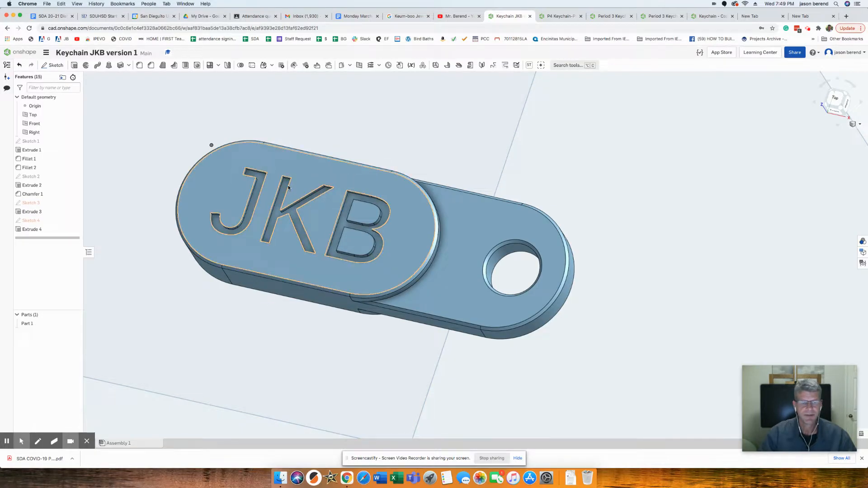
{"action": "right_click_drag", "start_coordinate": [334, 351], "coordinate": [336, 337]}
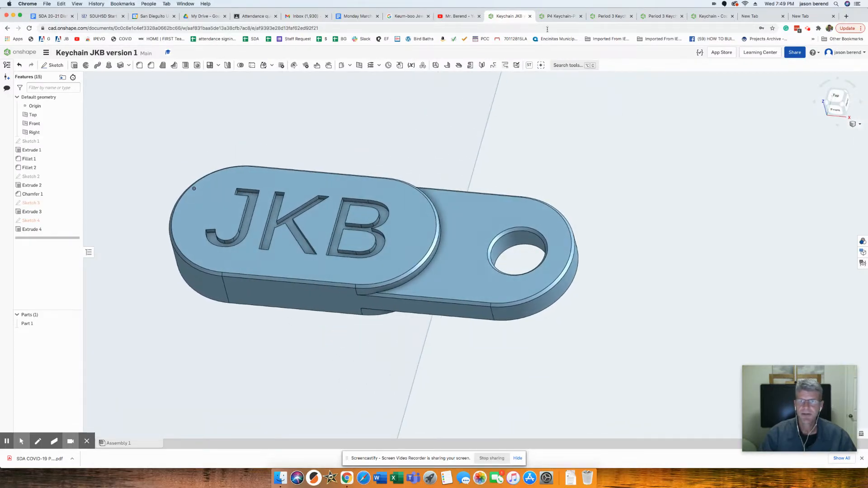
{"action": "left_click", "coordinate": [559, 16]}
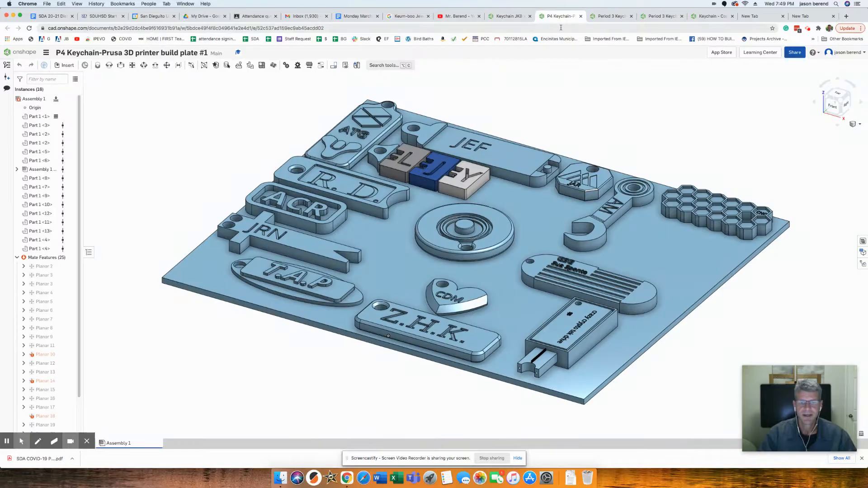
{"action": "left_click", "coordinate": [607, 17]}
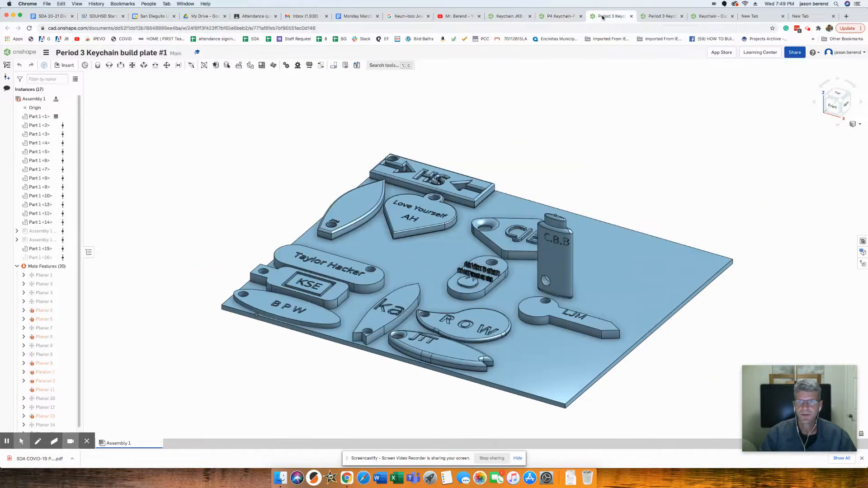
{"action": "left_click", "coordinate": [662, 16]}
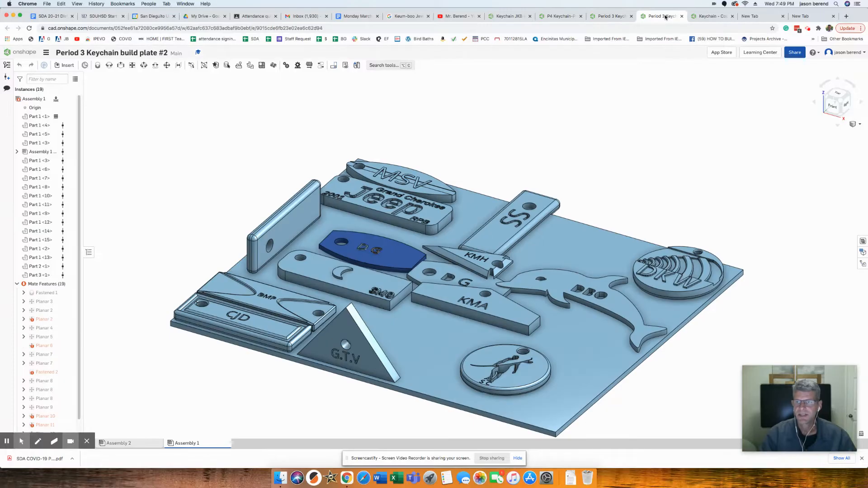
{"action": "left_click", "coordinate": [712, 17]}
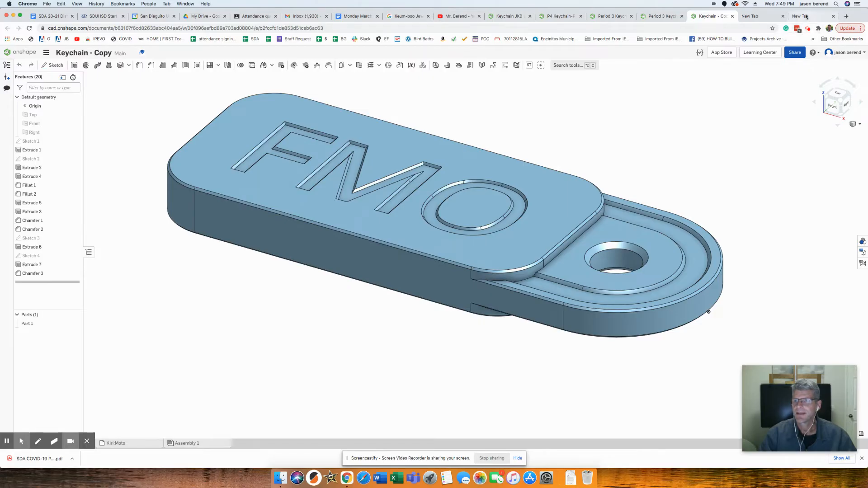
{"action": "left_click", "coordinate": [770, 17]}
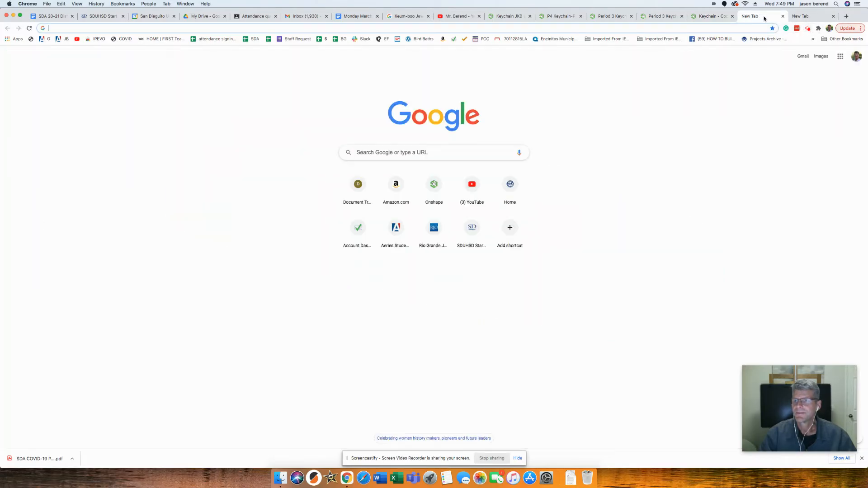
{"action": "left_click", "coordinate": [808, 29]}
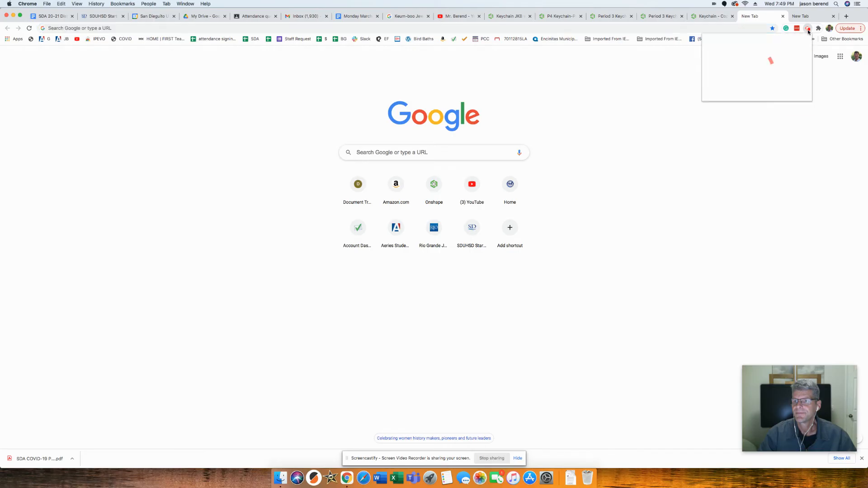